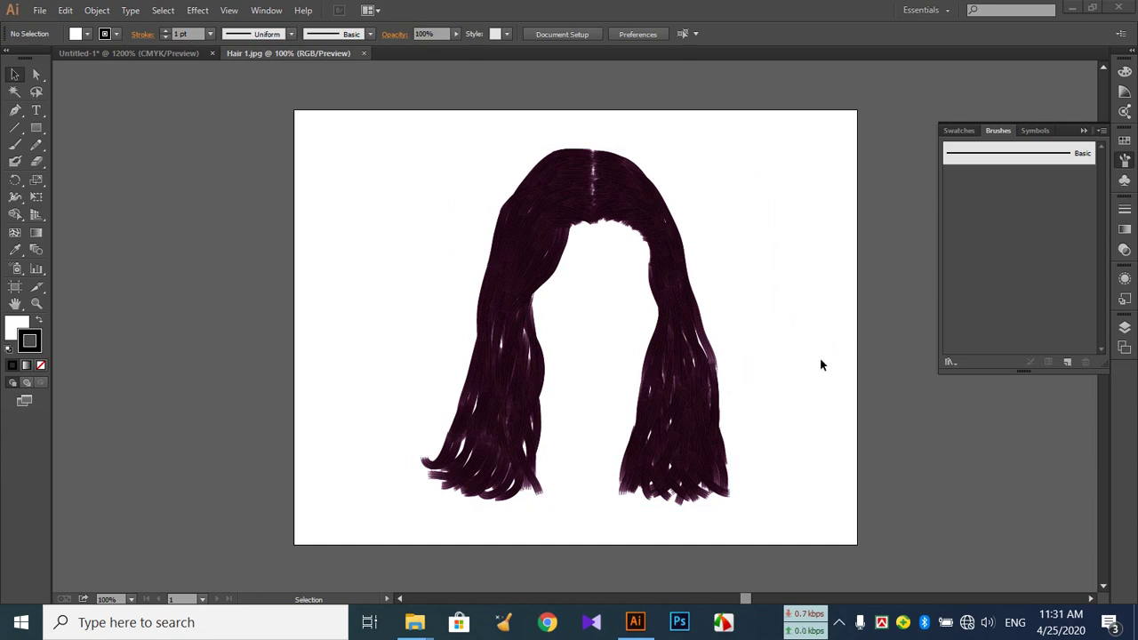
- Close the Hair 1.jpg document
{"action": "left_click", "coordinate": [363, 52]}
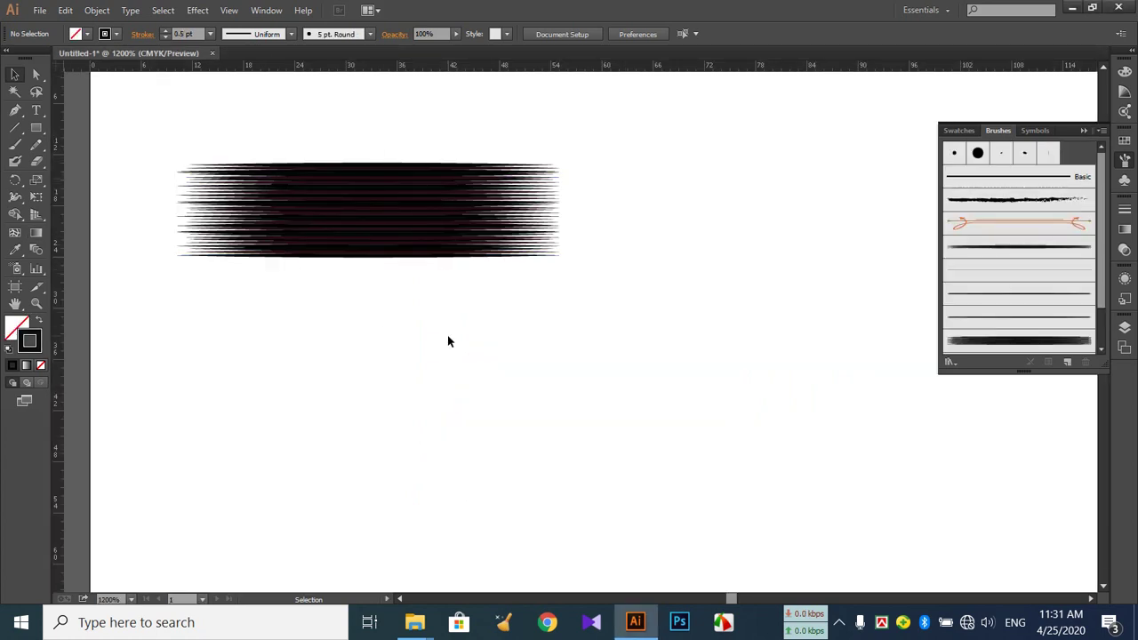
- Paint several curved test strokes on the artboard with the Paintbrush, using the dark hair-bundle art brush
{"action": "scroll", "coordinate": [1056, 325], "scroll_direction": "down", "scroll_amount": 2}
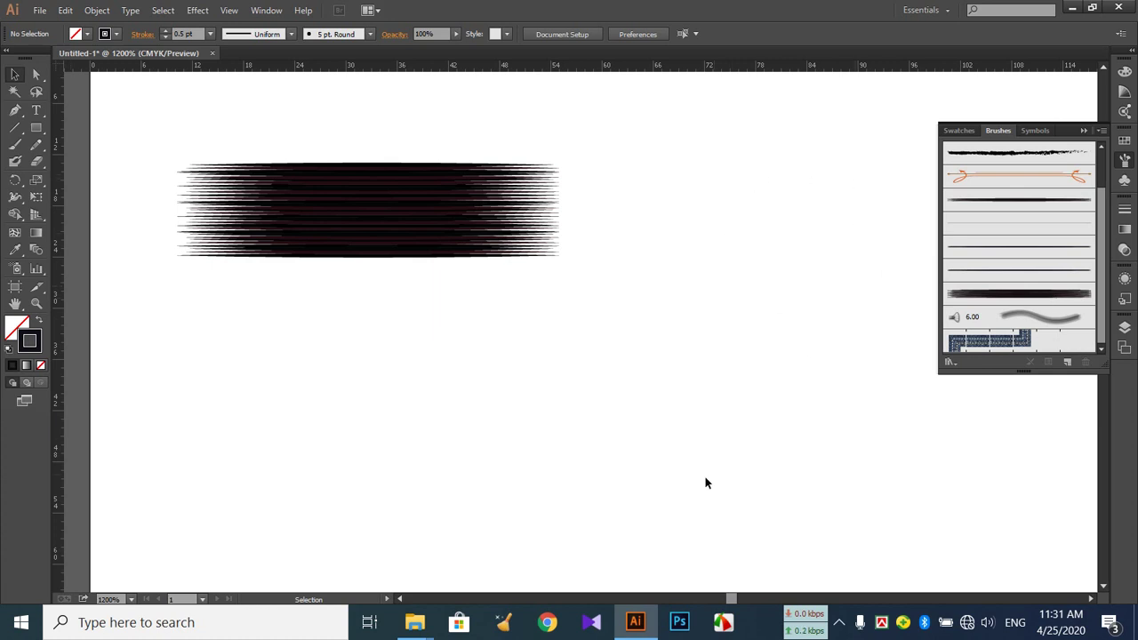
{"action": "left_click", "coordinate": [1005, 299]}
{"action": "left_click", "coordinate": [15, 145]}
{"action": "mouse_move", "coordinate": [791, 149]}
{"action": "left_mouse_down"}
{"action": "mouse_move", "coordinate": [772, 186]}
{"action": "mouse_move", "coordinate": [753, 439]}
{"action": "left_mouse_up"}
{"action": "left_click_drag", "start_coordinate": [372, 432], "coordinate": [688, 505]}
{"action": "key", "text": "ctrl+minus"}
{"action": "key", "text": "ctrl+minus"}
{"action": "key", "text": "ctrl+minus"}
{"action": "key", "text": "ctrl+minus"}
{"action": "key", "text": "ctrl+minus"}
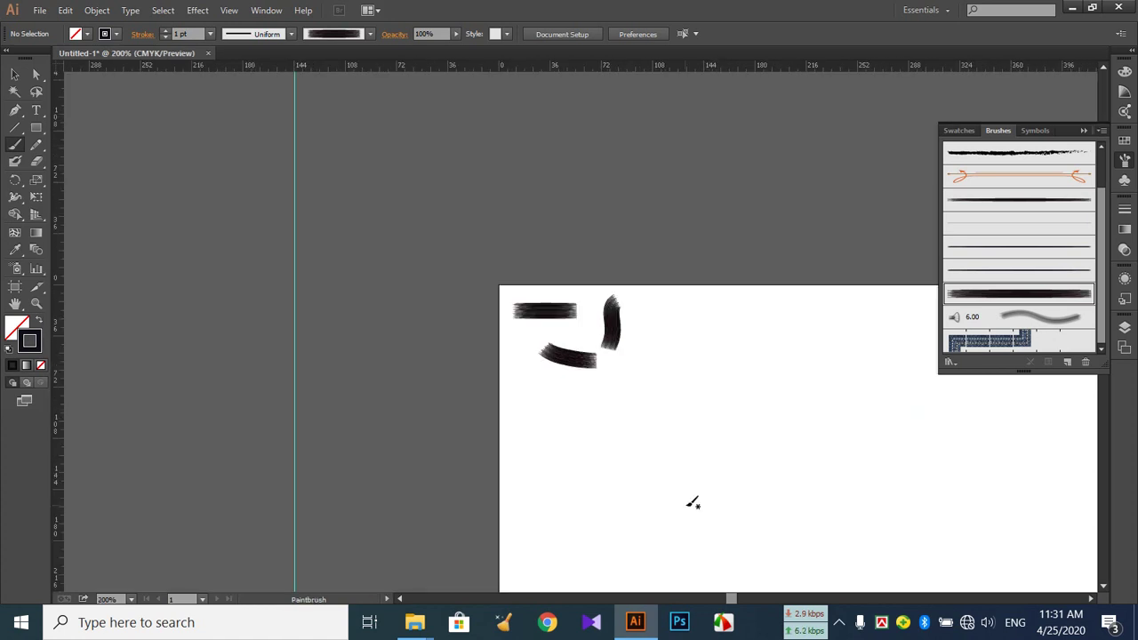
{"action": "scroll", "coordinate": [821, 340], "scroll_direction": "down", "scroll_amount": 5}
{"action": "left_click_drag", "start_coordinate": [817, 348], "coordinate": [432, 368]}
{"action": "left_click_drag", "start_coordinate": [562, 425], "coordinate": [536, 466]}
{"action": "left_click_drag", "start_coordinate": [705, 221], "coordinate": [675, 418]}
{"action": "mouse_move", "coordinate": [620, 265]}
{"action": "left_mouse_down"}
{"action": "mouse_move", "coordinate": [806, 350]}
{"action": "mouse_move", "coordinate": [815, 435]}
{"action": "left_mouse_up"}
{"action": "left_click_drag", "start_coordinate": [837, 216], "coordinate": [734, 498]}
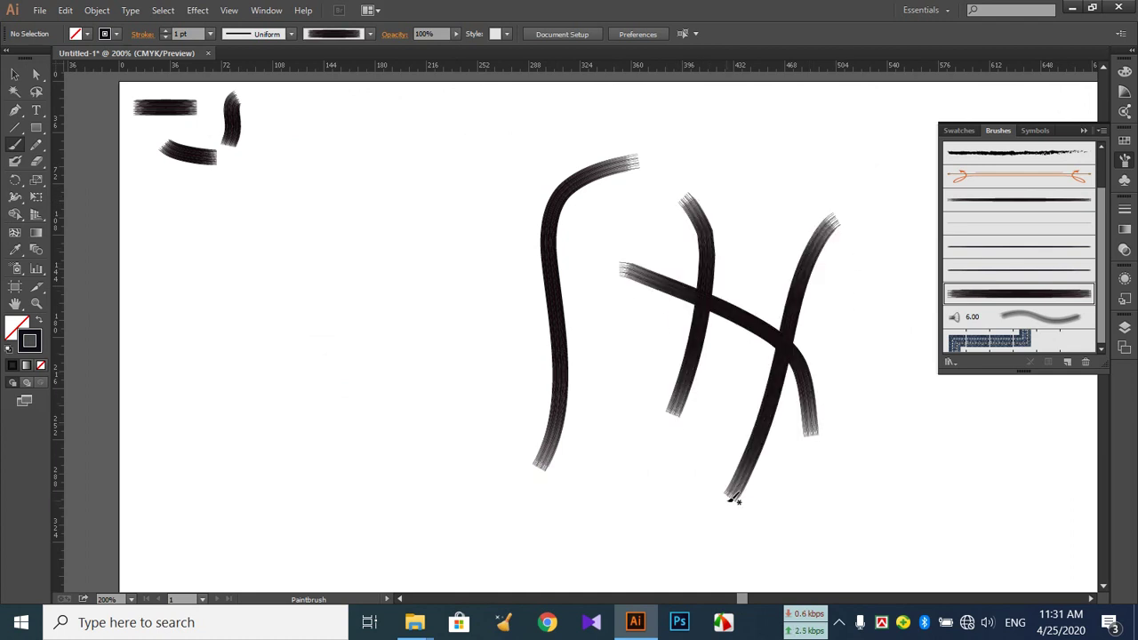
- Undo all the painted test strokes, keeping only the original hair sample
{"action": "left_click", "coordinate": [14, 75]}
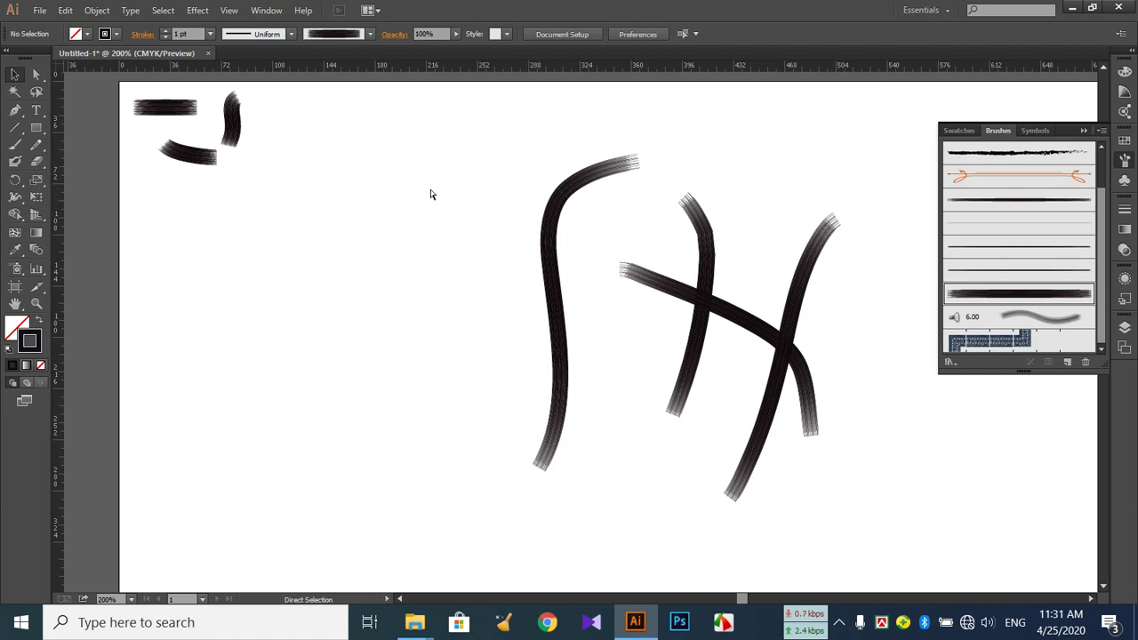
{"action": "key", "text": "ctrl+z"}
{"action": "key", "text": "ctrl+z"}
{"action": "key", "text": "ctrl+z"}
{"action": "key", "text": "ctrl+z"}
{"action": "key", "text": "ctrl+z"}
{"action": "key", "text": "ctrl+z"}
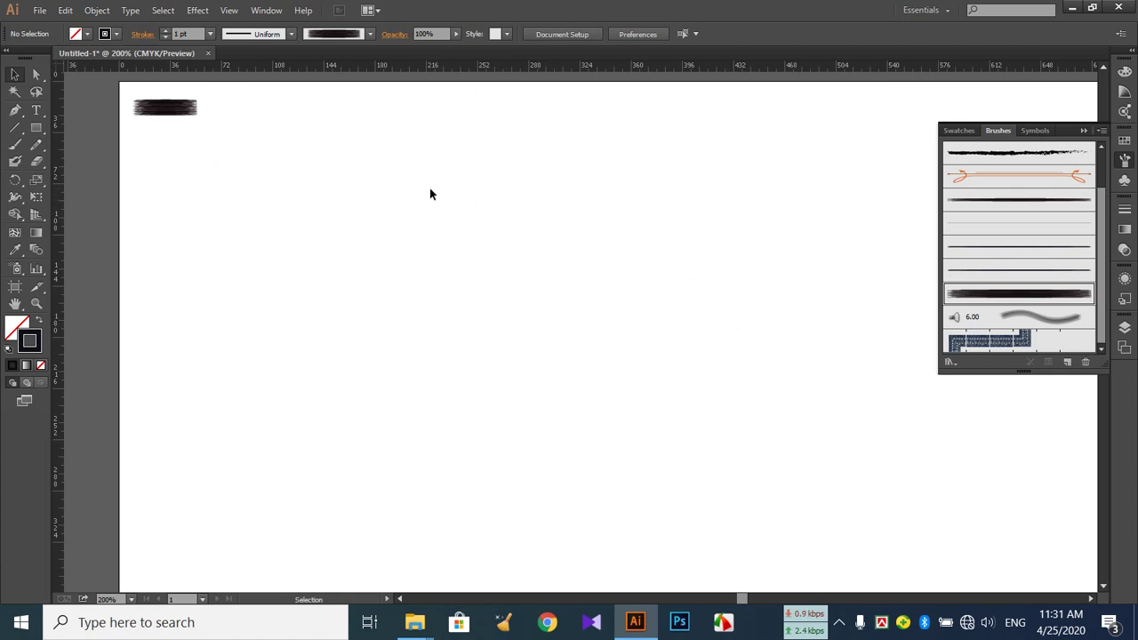
- Examine the layered strands of the hair sample near the artboard's upper left corner at 1600% magnification
{"action": "key", "text": "ctrl+equal"}
{"action": "key", "text": "ctrl+equal"}
{"action": "key", "text": "ctrl+equal"}
{"action": "key", "text": "ctrl+equal"}
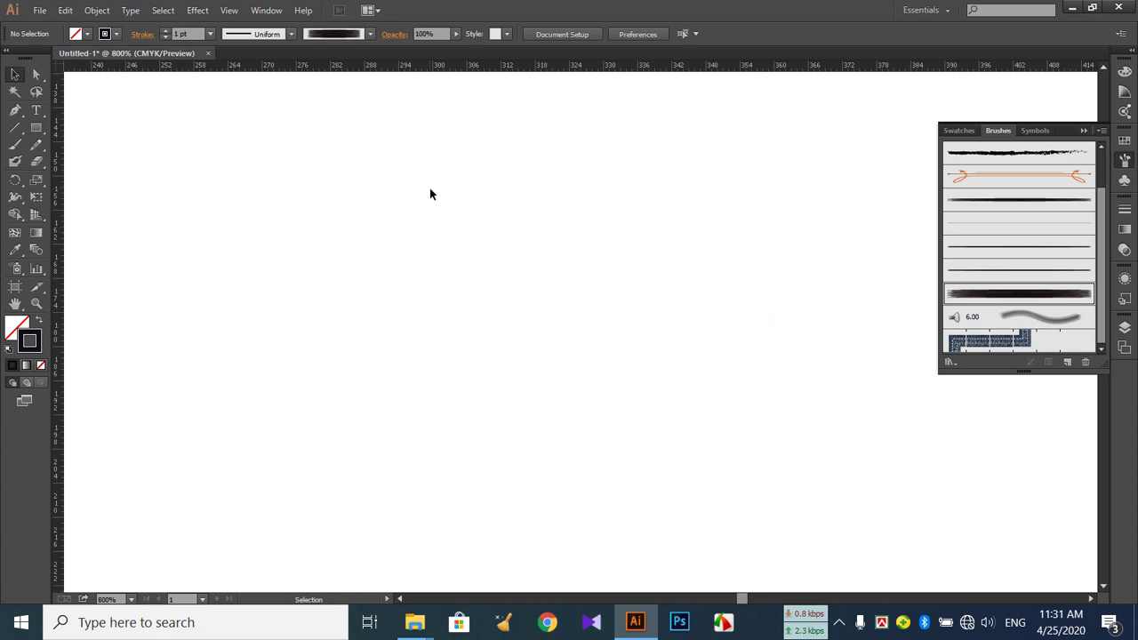
{"action": "key", "text": "space"}
{"action": "left_click_drag", "start_coordinate": [385, 193], "coordinate": [737, 272]}
{"action": "left_click_drag", "start_coordinate": [486, 254], "coordinate": [862, 343]}
{"action": "left_click_drag", "start_coordinate": [449, 216], "coordinate": [792, 371]}
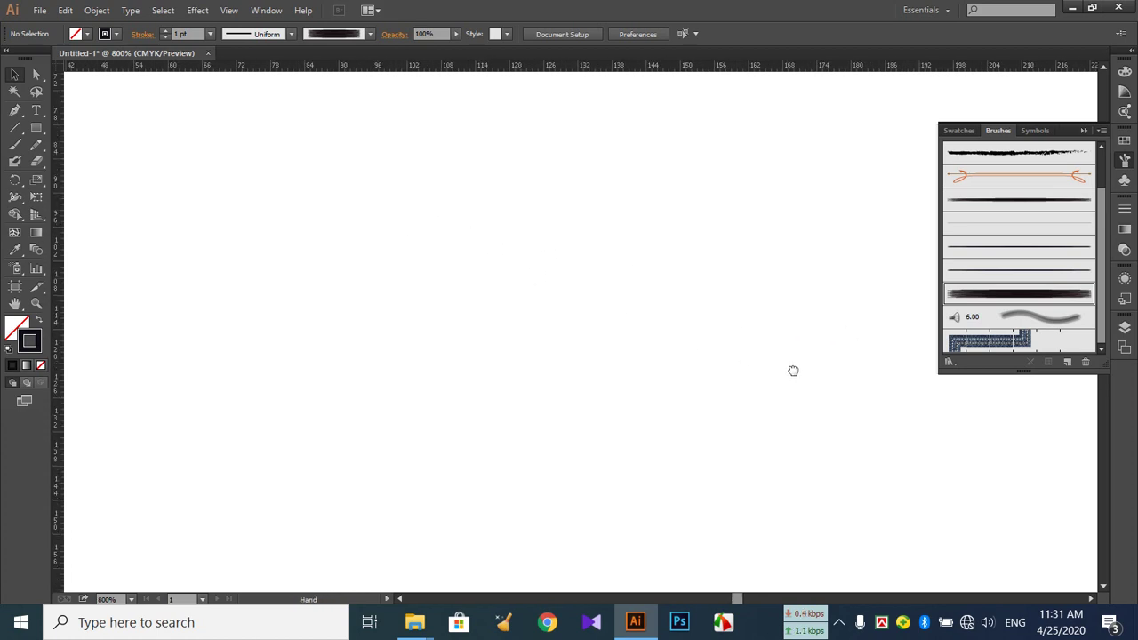
{"action": "left_click_drag", "start_coordinate": [531, 198], "coordinate": [701, 302]}
{"action": "mouse_move", "coordinate": [613, 213]}
{"action": "left_mouse_down"}
{"action": "mouse_move", "coordinate": [732, 382]}
{"action": "mouse_move", "coordinate": [770, 416]}
{"action": "left_mouse_up"}
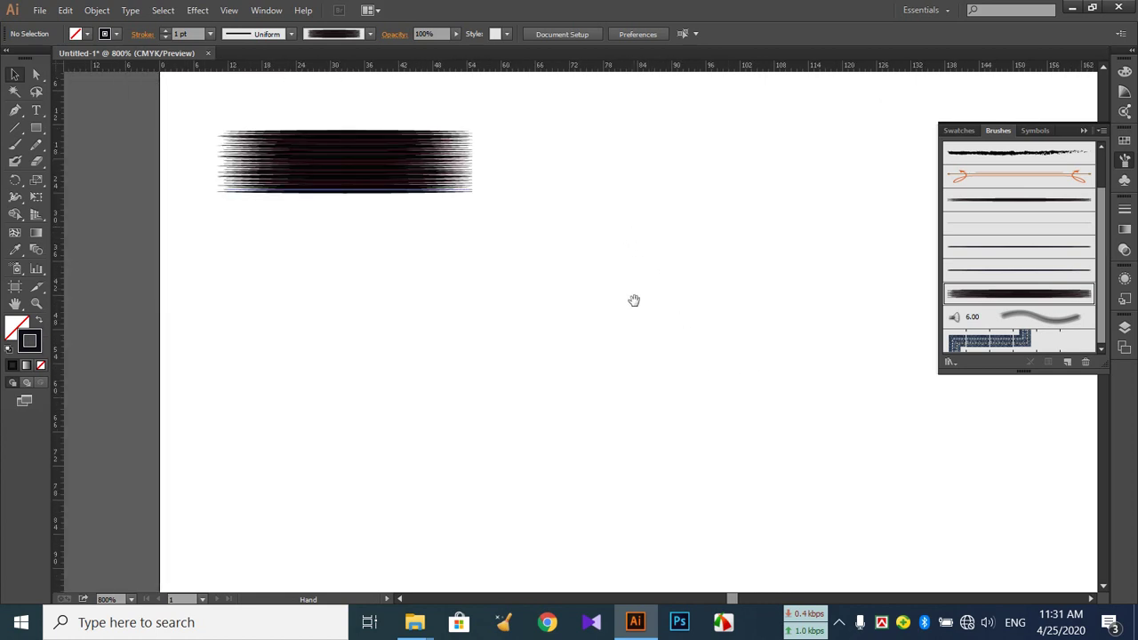
{"action": "left_click_drag", "start_coordinate": [628, 279], "coordinate": [637, 346]}
{"action": "scroll", "coordinate": [639, 308], "scroll_direction": "down", "scroll_amount": 1}
{"action": "scroll", "coordinate": [578, 285], "scroll_direction": "down", "scroll_amount": 1}
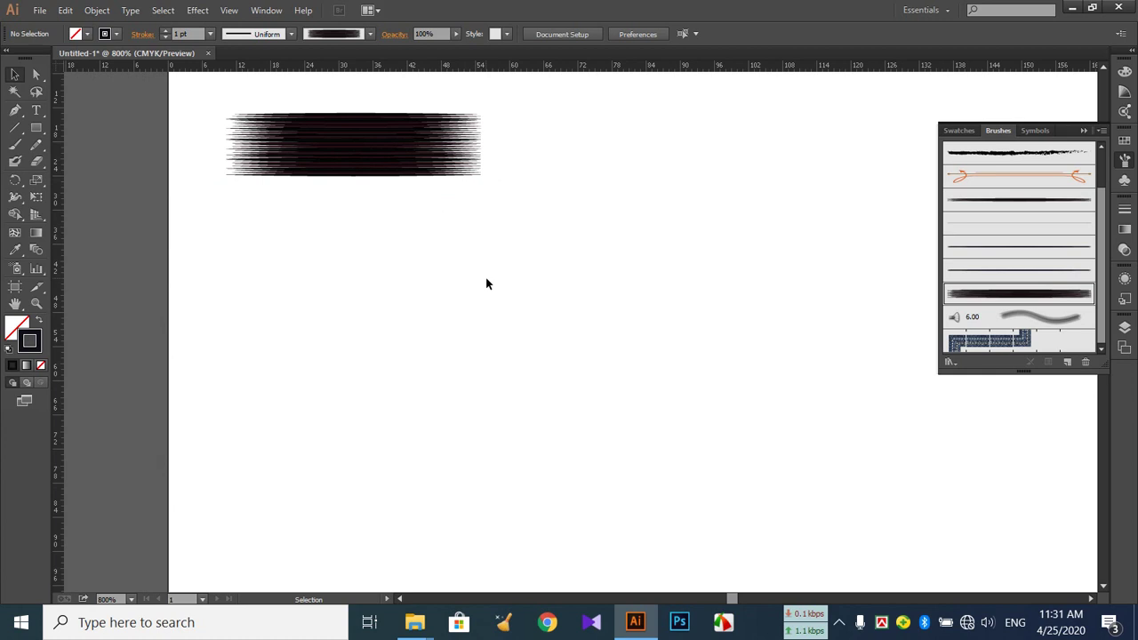
{"action": "scroll", "coordinate": [486, 283], "scroll_direction": "up", "scroll_amount": 1}
{"action": "scroll", "coordinate": [690, 280], "scroll_direction": "up", "scroll_amount": 3}
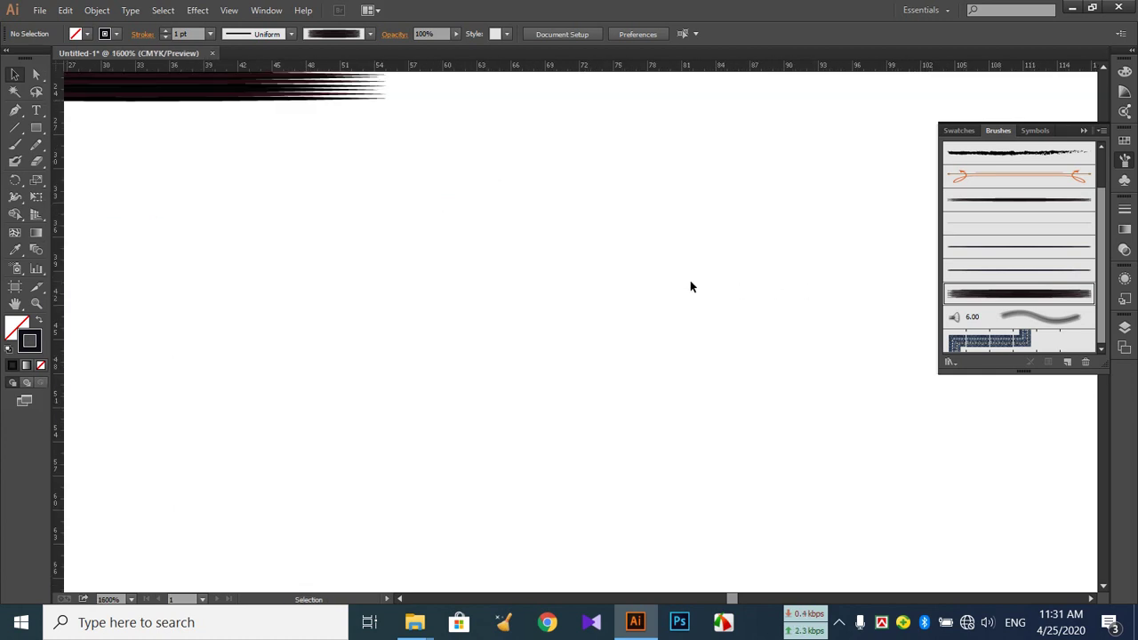
{"action": "left_click_drag", "start_coordinate": [612, 295], "coordinate": [851, 282]}
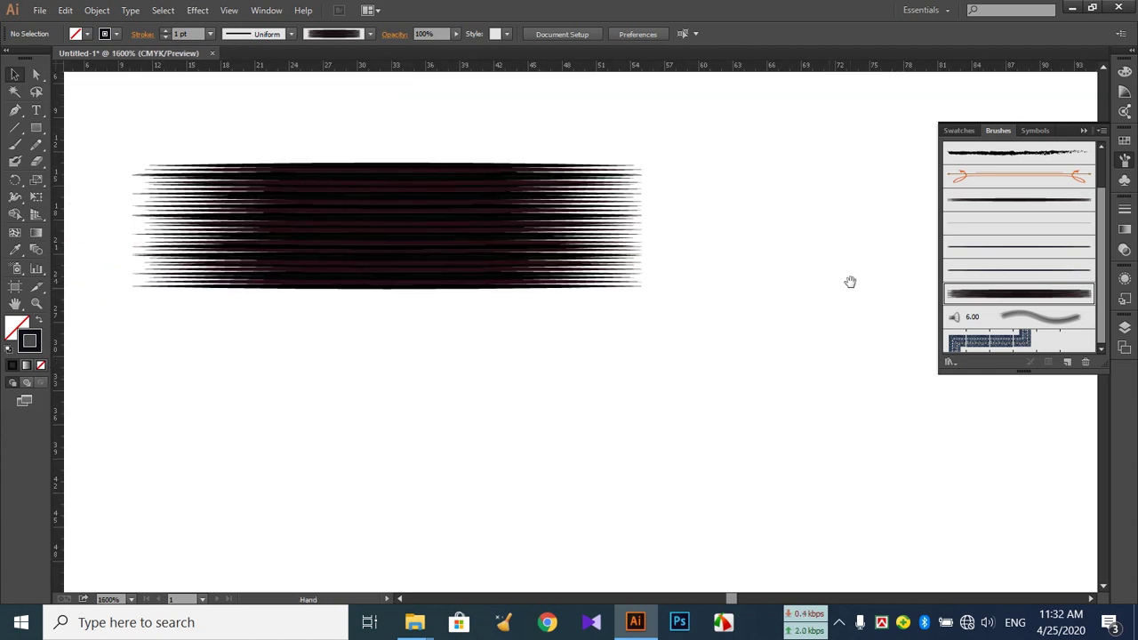
{"action": "left_click_drag", "start_coordinate": [650, 350], "coordinate": [687, 354]}
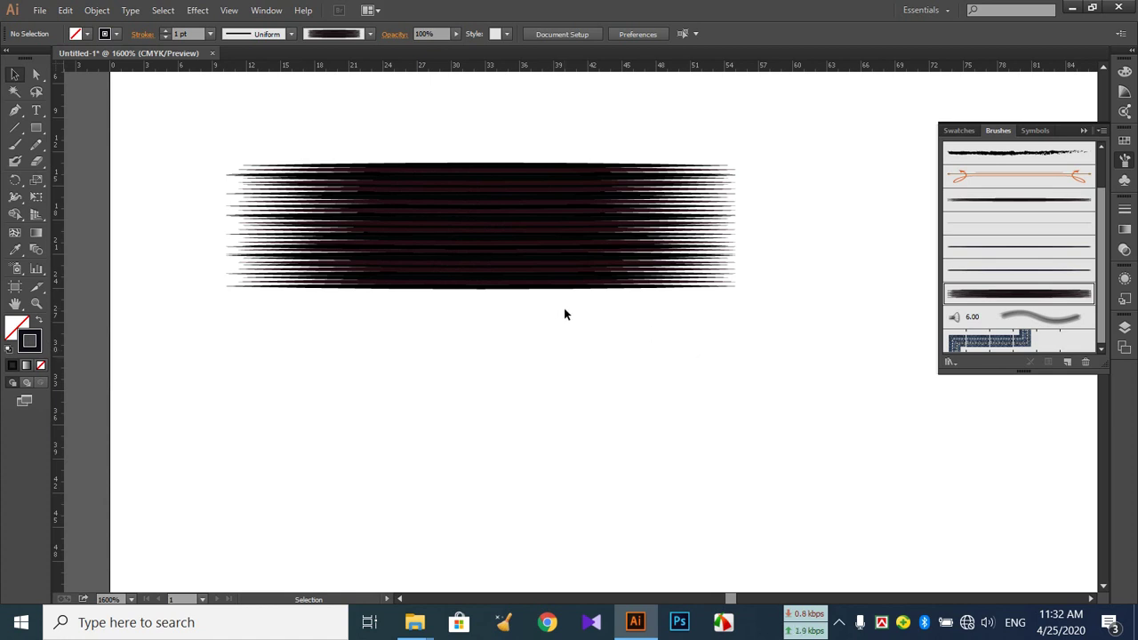
{"action": "scroll", "coordinate": [557, 226], "scroll_direction": "down", "scroll_amount": 1}
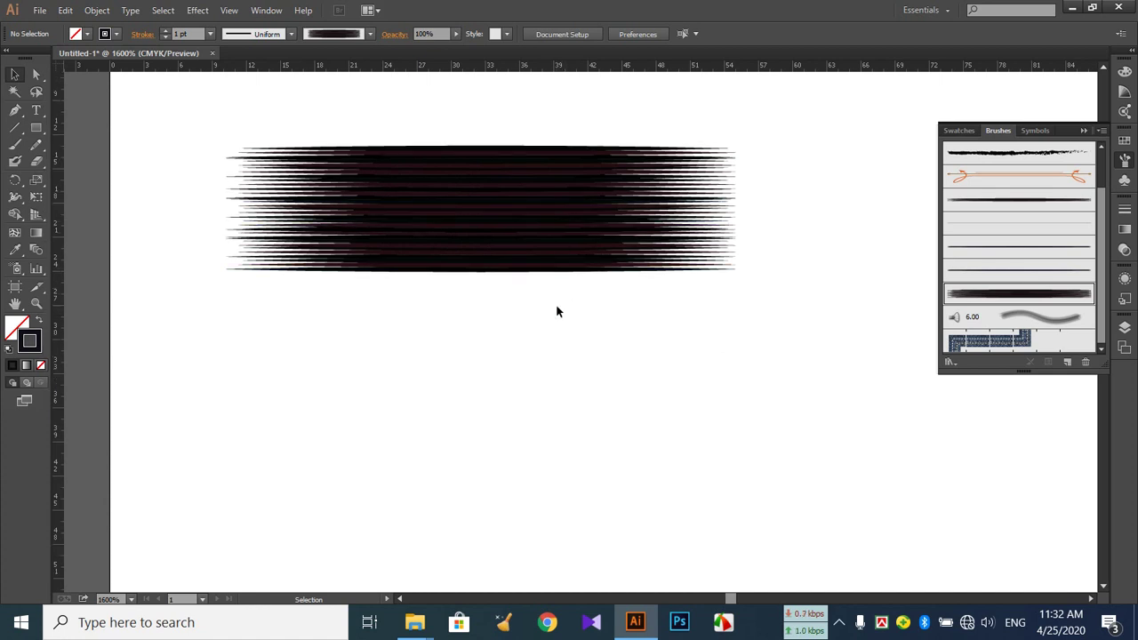
- Pull the lowest strand down out of the hair sample to show it separately and undo the move
{"action": "left_click_drag", "start_coordinate": [524, 271], "coordinate": [524, 300]}
{"action": "left_click", "coordinate": [525, 348]}
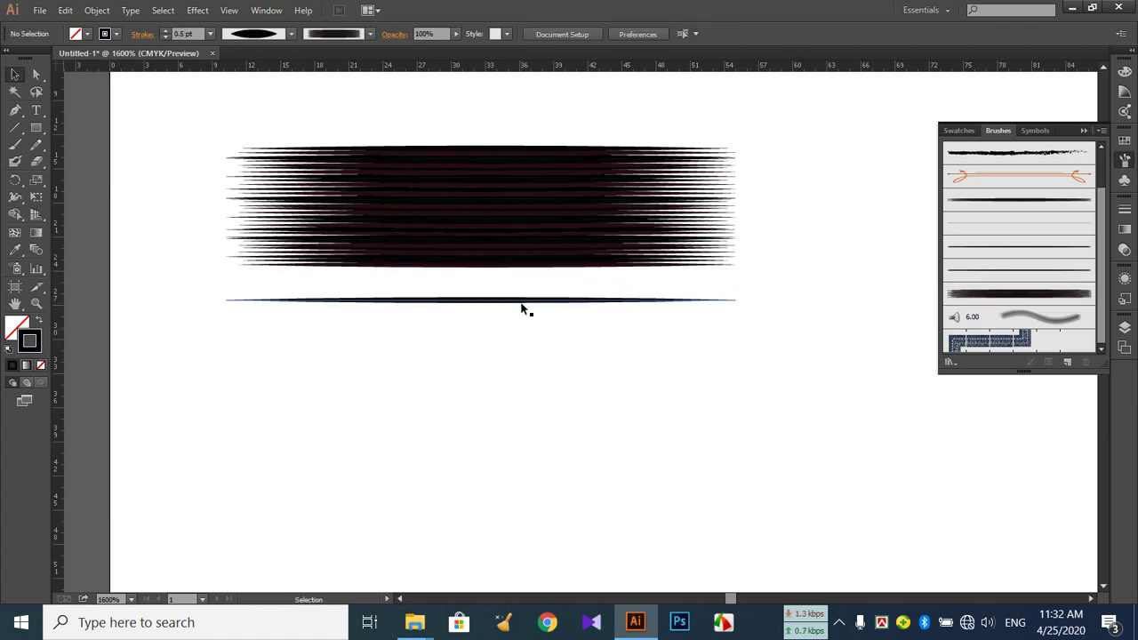
{"action": "key", "text": "ctrl+z"}
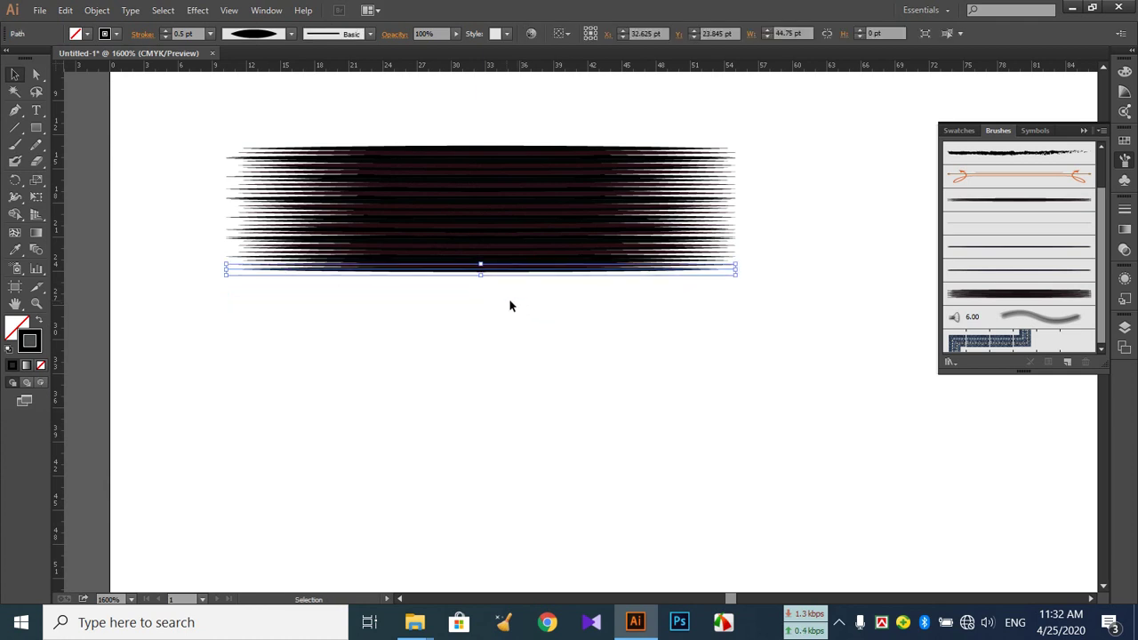
{"action": "left_click", "coordinate": [495, 321]}
{"action": "scroll", "coordinate": [496, 318], "scroll_direction": "down", "scroll_amount": 1}
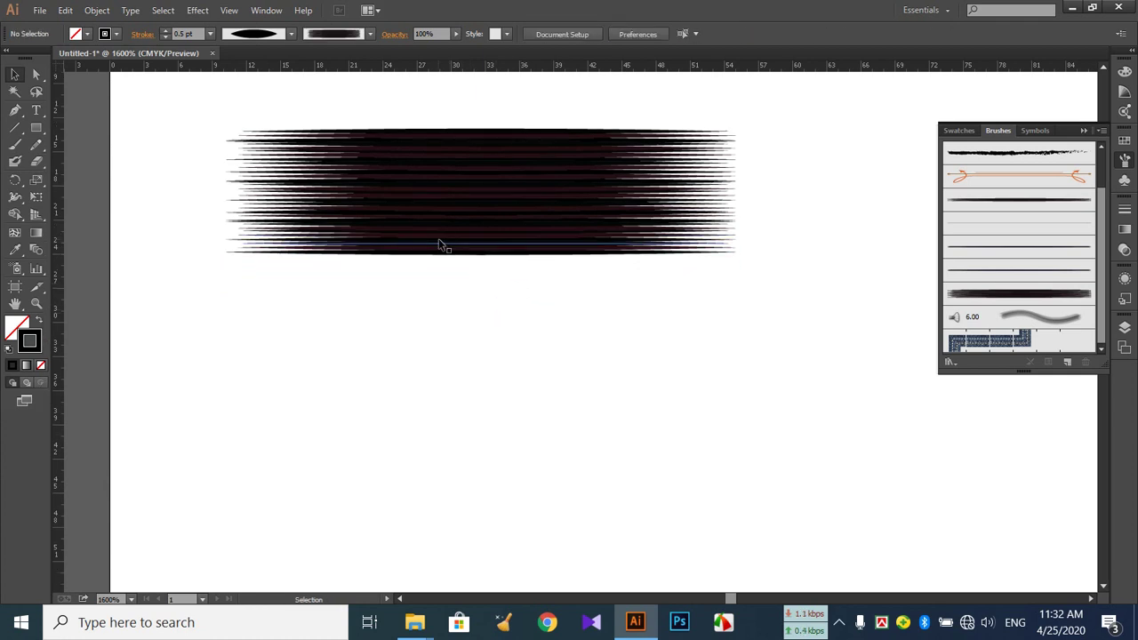
- Reset the stroke defaults to the Uniform width profile and the 5 pt. Round brush
{"action": "left_click", "coordinate": [291, 33]}
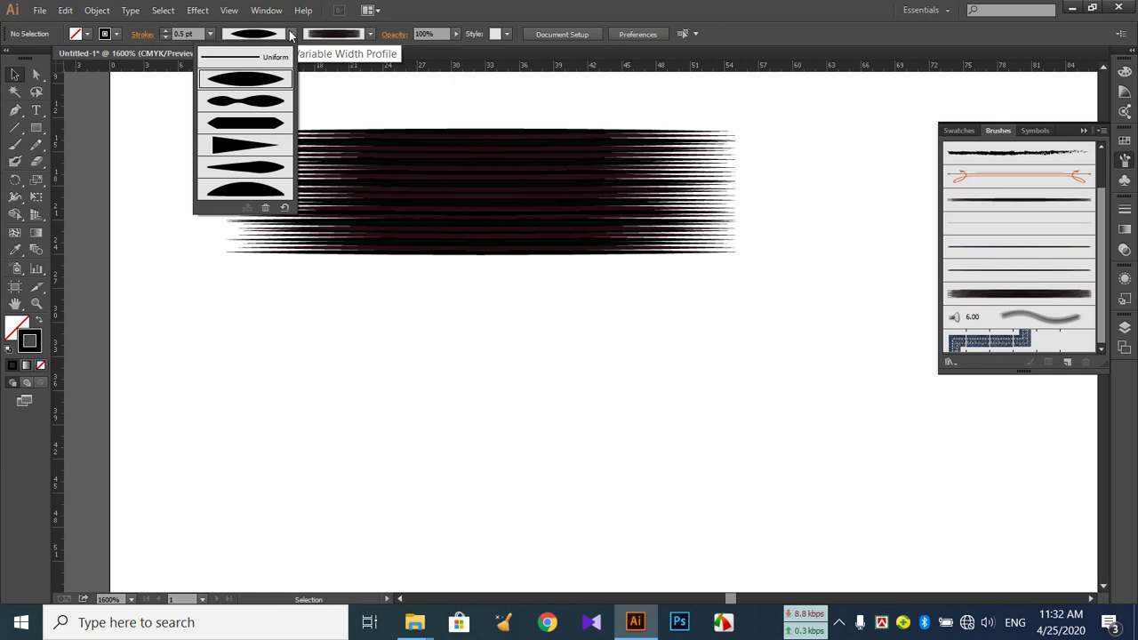
{"action": "left_click", "coordinate": [255, 60]}
{"action": "left_click", "coordinate": [342, 40]}
{"action": "scroll", "coordinate": [316, 68], "scroll_direction": "up", "scroll_amount": 5}
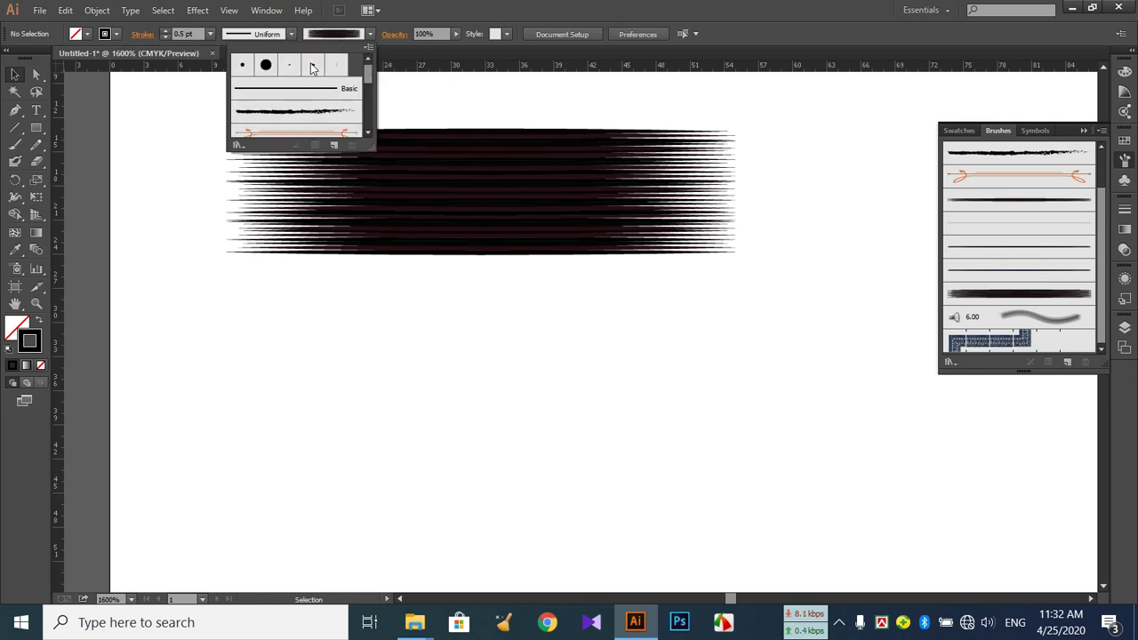
{"action": "left_click", "coordinate": [242, 66]}
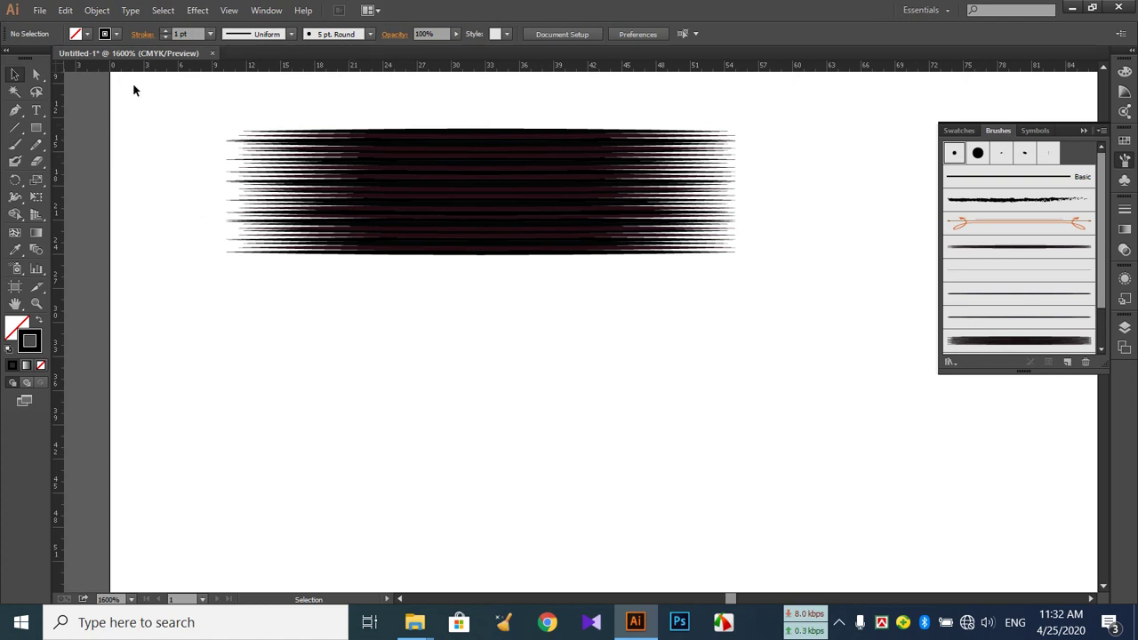
- Draw a horizontal line about 34 pt long below the hair sample and apply the width profile that tapers at both ends
{"action": "left_click", "coordinate": [15, 127]}
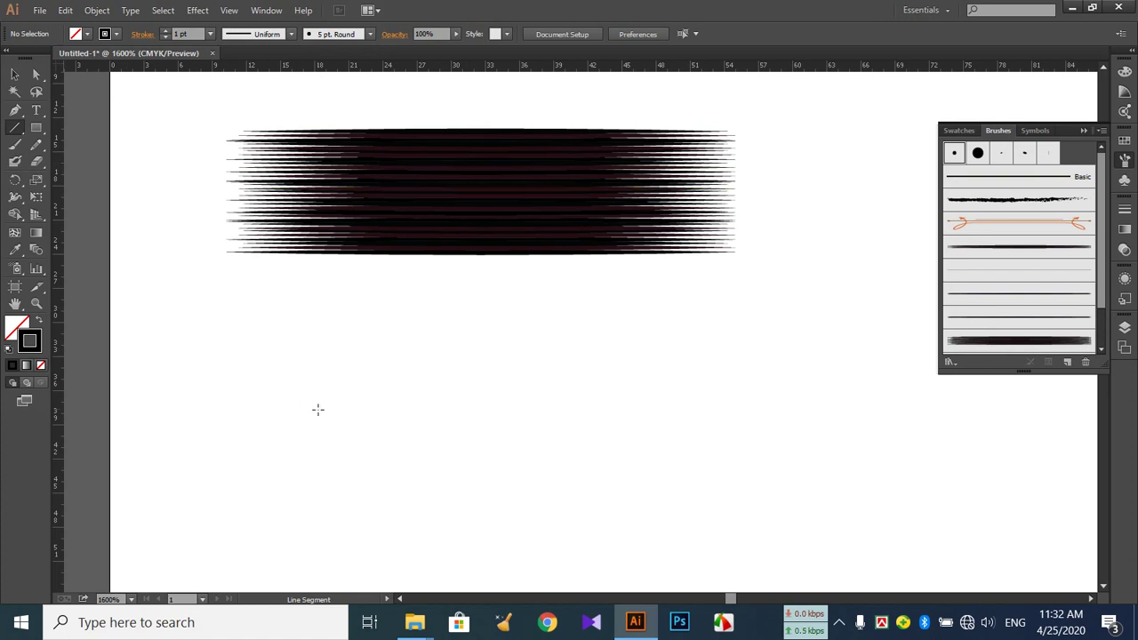
{"action": "left_click_drag", "start_coordinate": [260, 381], "coordinate": [644, 363]}
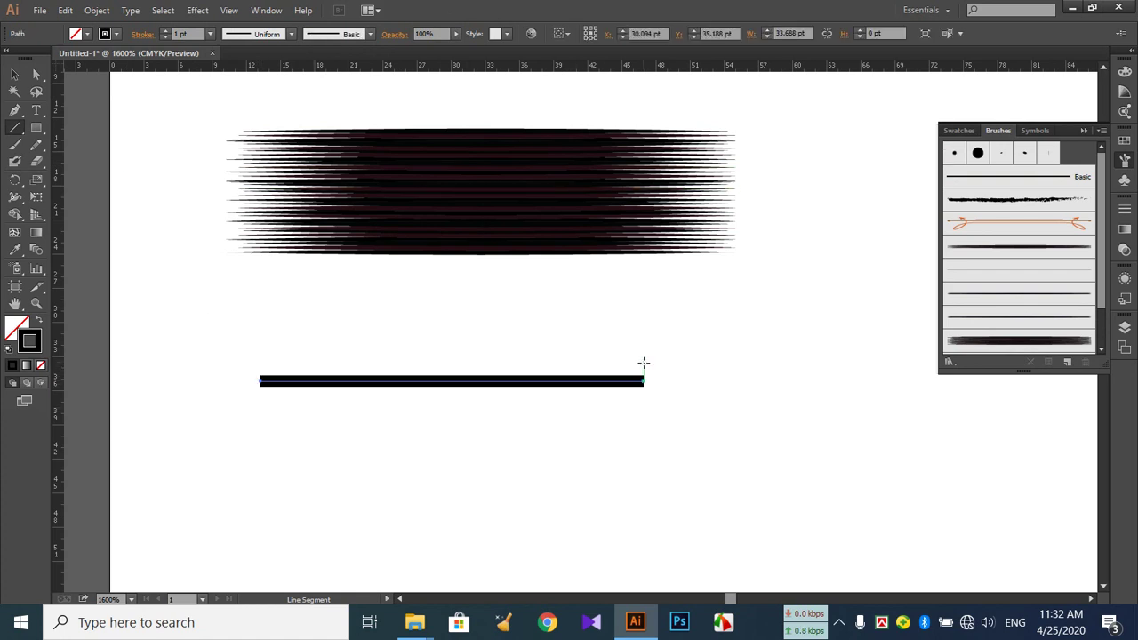
{"action": "left_click", "coordinate": [292, 34]}
{"action": "left_click", "coordinate": [263, 85]}
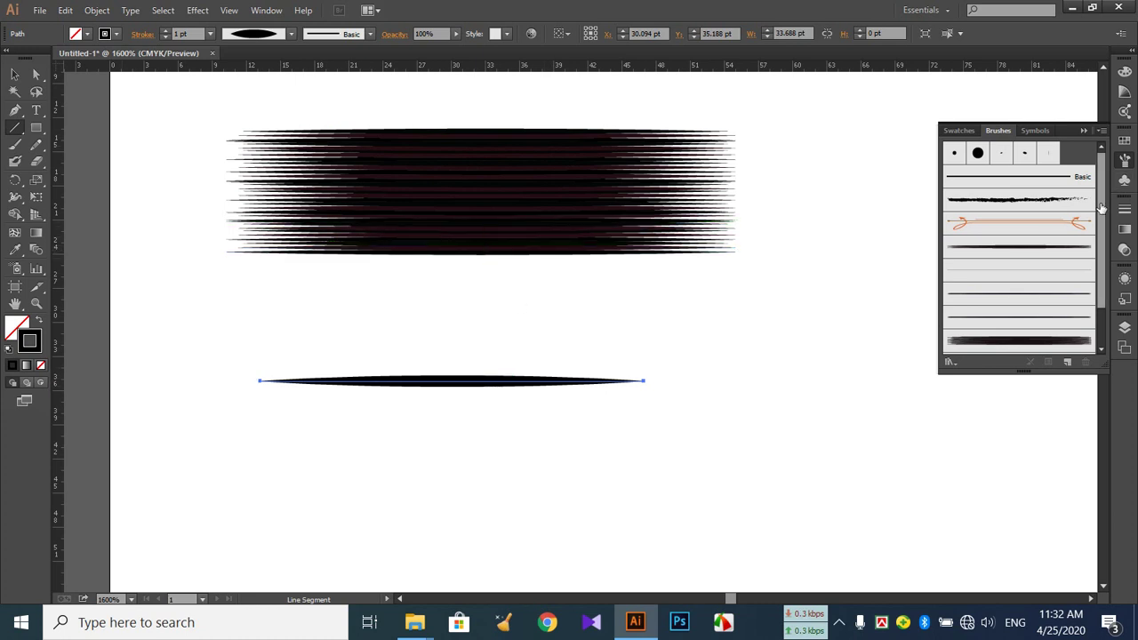
- Set the tapered line's stroke colour to dark maroon #28010C
{"action": "scroll", "coordinate": [576, 398], "scroll_direction": "down", "scroll_amount": 2}
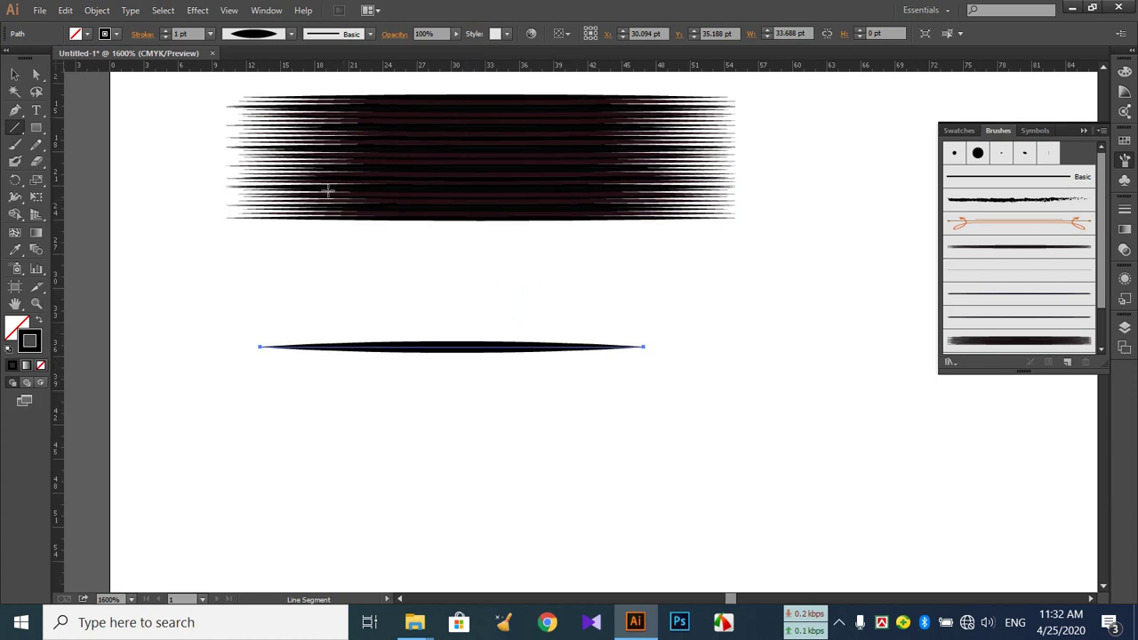
{"action": "key", "text": "v"}
{"action": "left_click", "coordinate": [14, 76]}
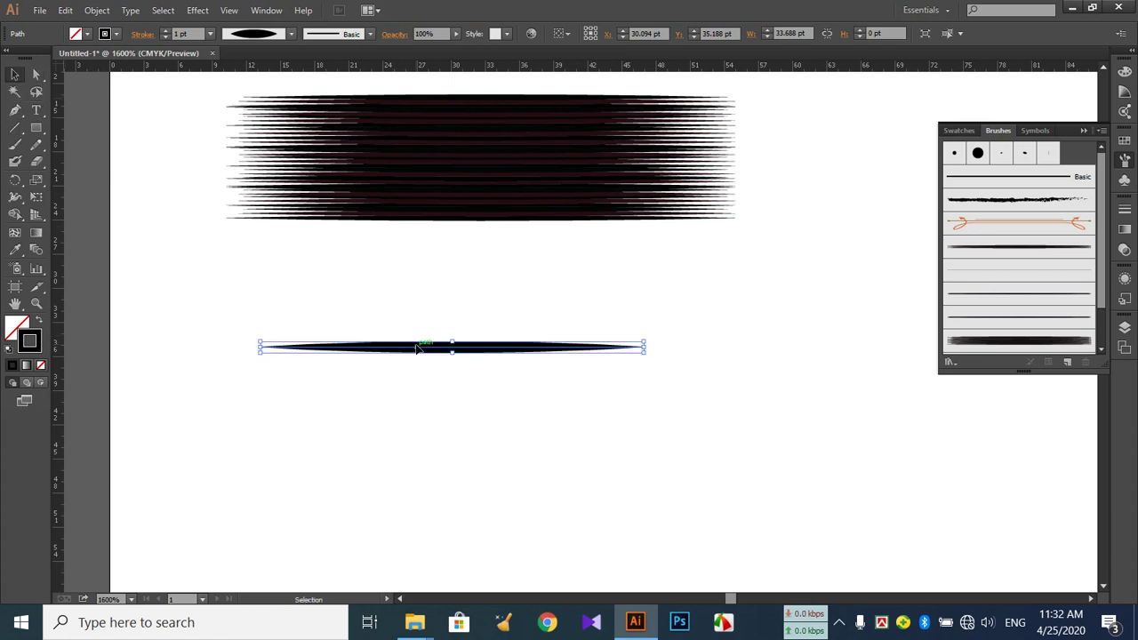
{"action": "double_click", "coordinate": [30, 341]}
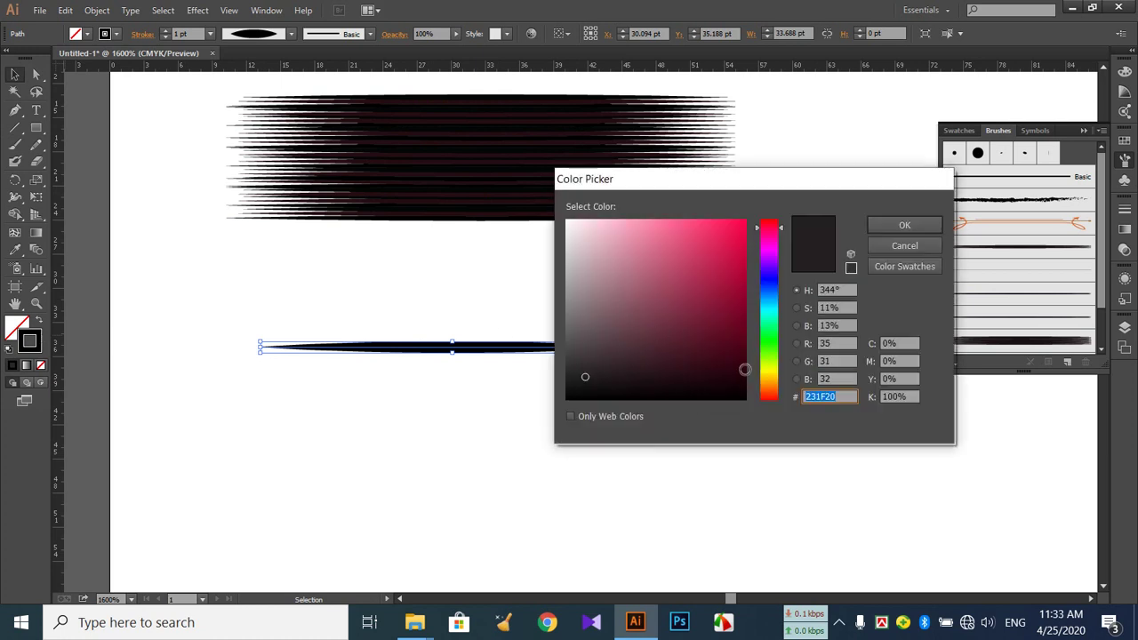
{"action": "left_click", "coordinate": [741, 371]}
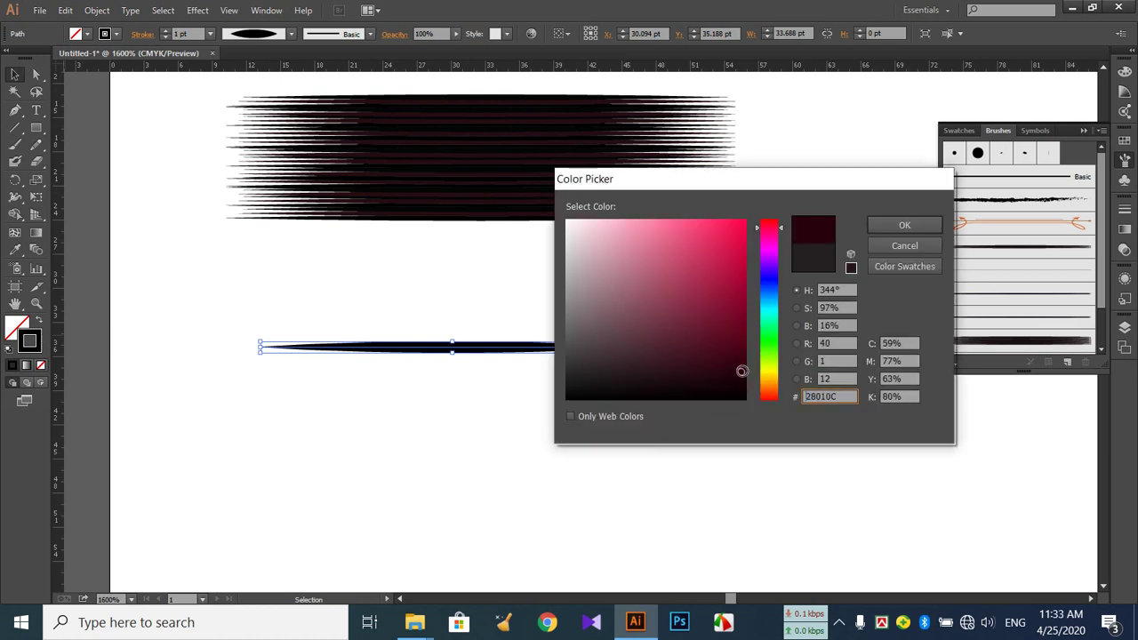
{"action": "left_click", "coordinate": [889, 224]}
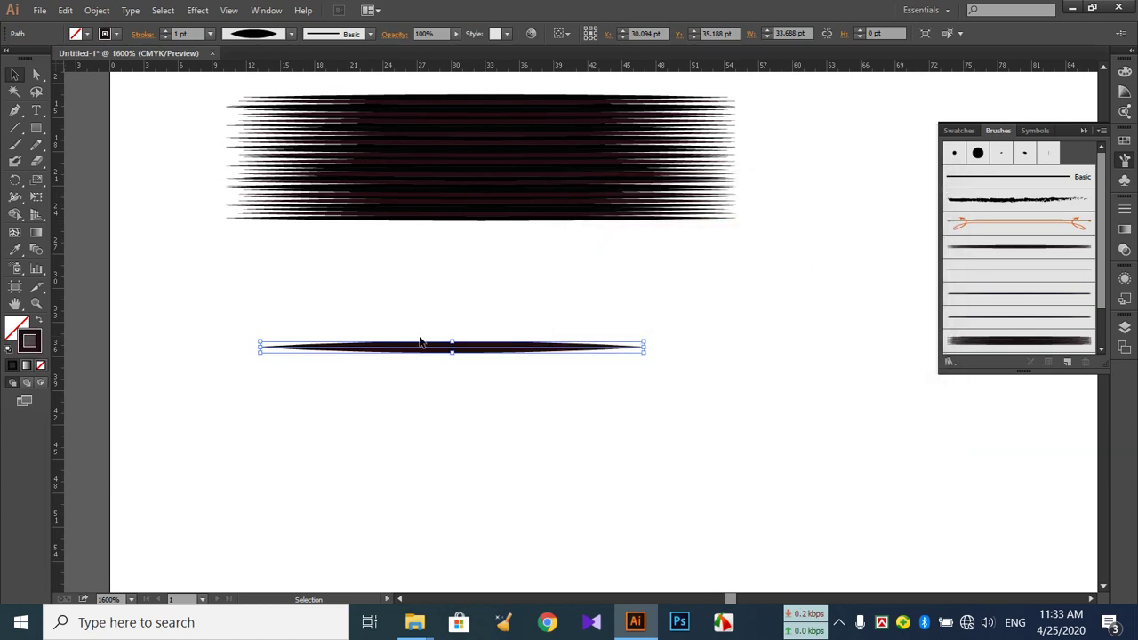
- Duplicate the tapered strand 1 pt beneath itself and set the copy's stroke colour to dark red #380101
{"action": "left_click_drag", "start_coordinate": [427, 349], "coordinate": [423, 361]}
{"action": "left_click", "coordinate": [422, 391]}
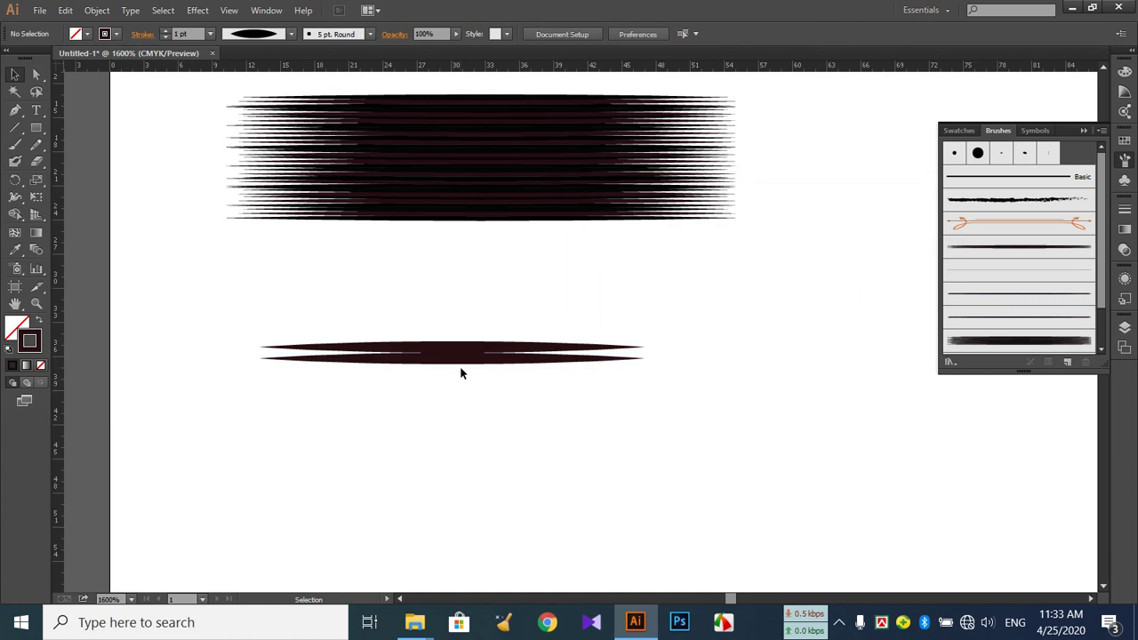
{"action": "left_click", "coordinate": [461, 362]}
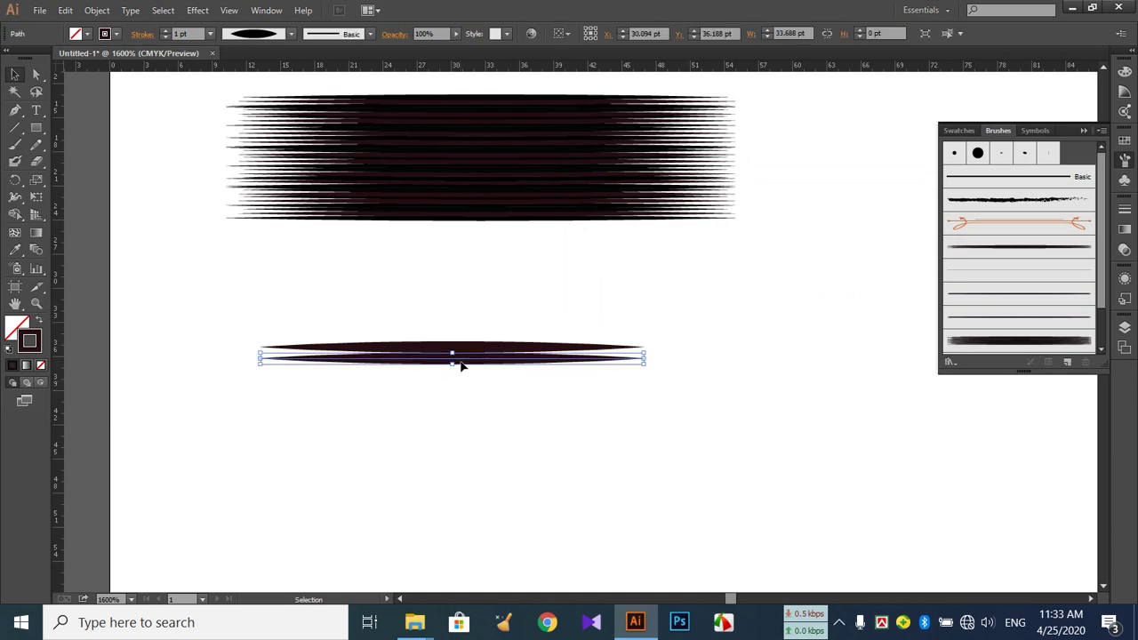
{"action": "double_click", "coordinate": [36, 339]}
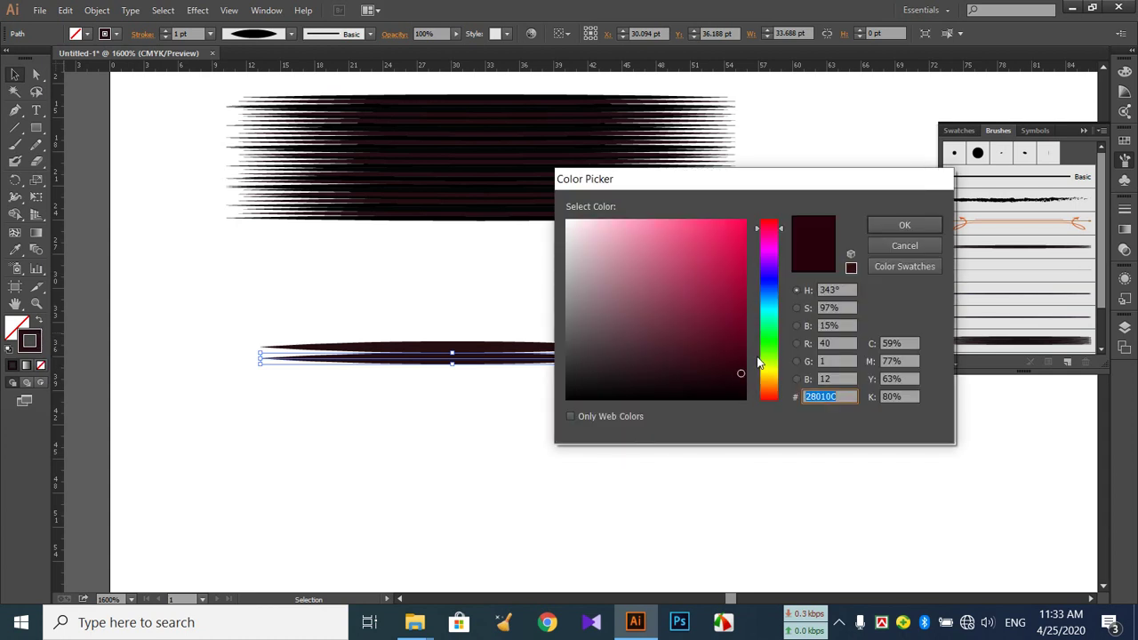
{"action": "left_click_drag", "start_coordinate": [776, 240], "coordinate": [777, 220]}
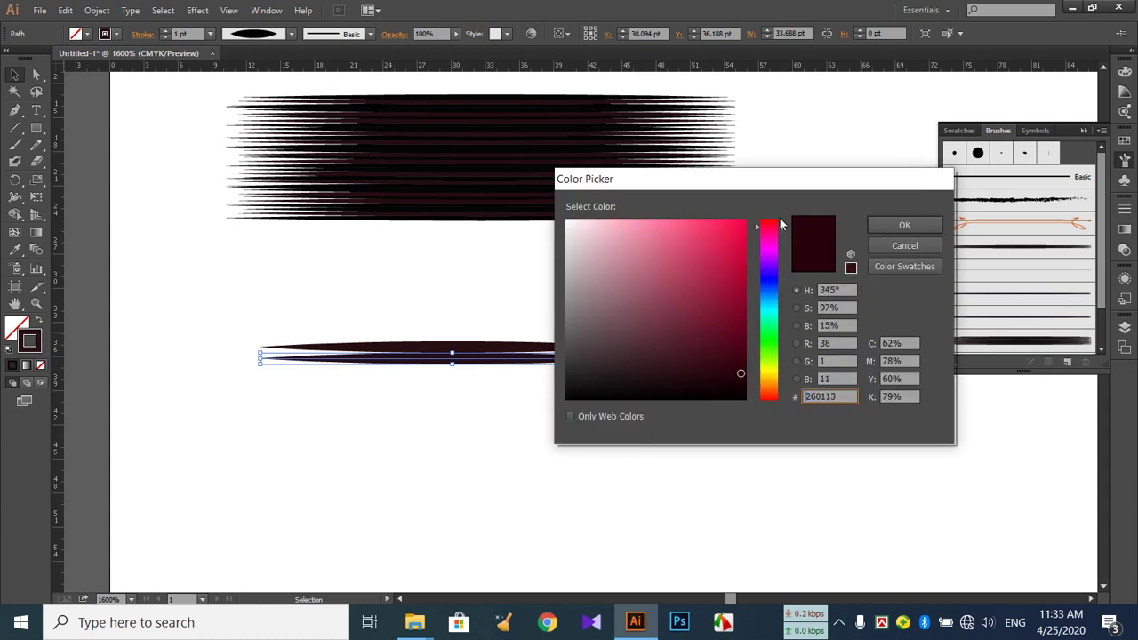
{"action": "left_click", "coordinate": [743, 361]}
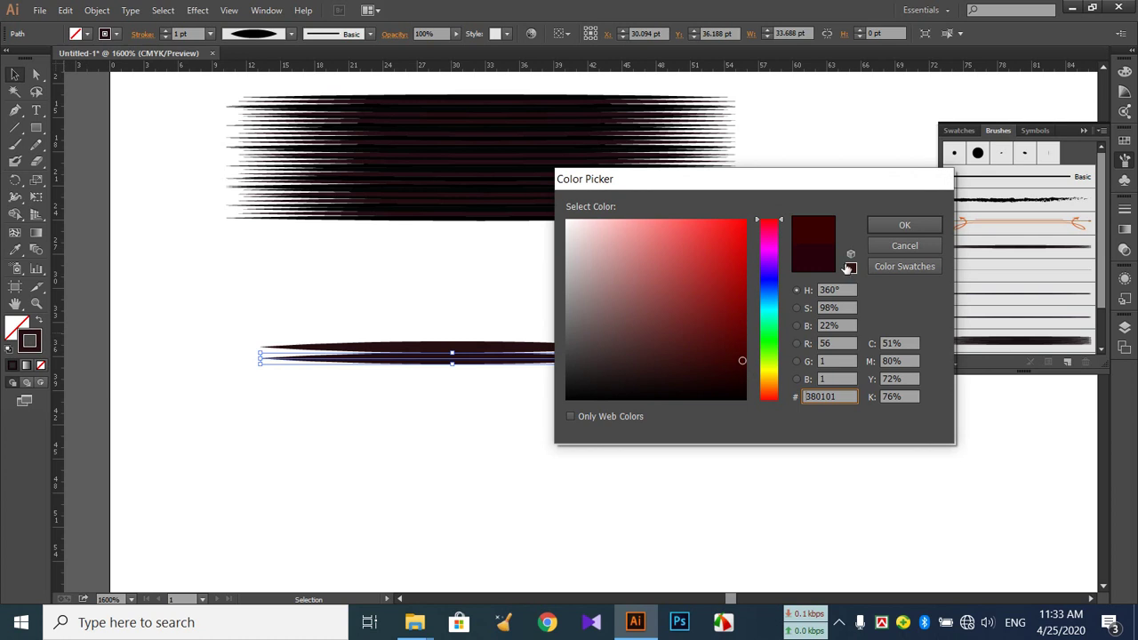
{"action": "left_click", "coordinate": [905, 225]}
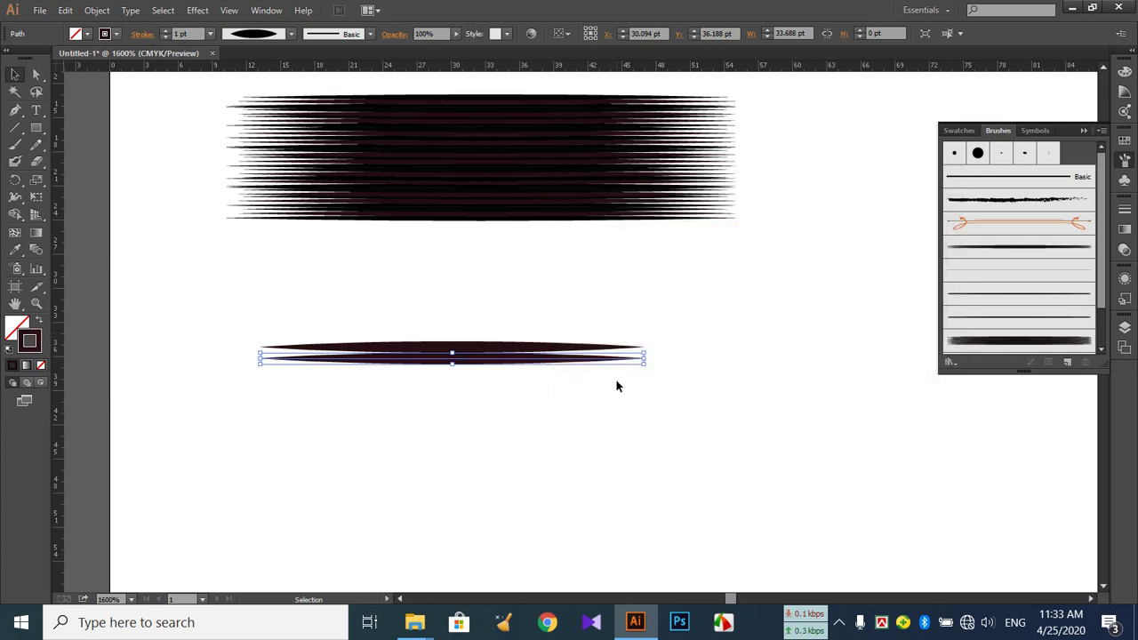
{"action": "left_click", "coordinate": [613, 394]}
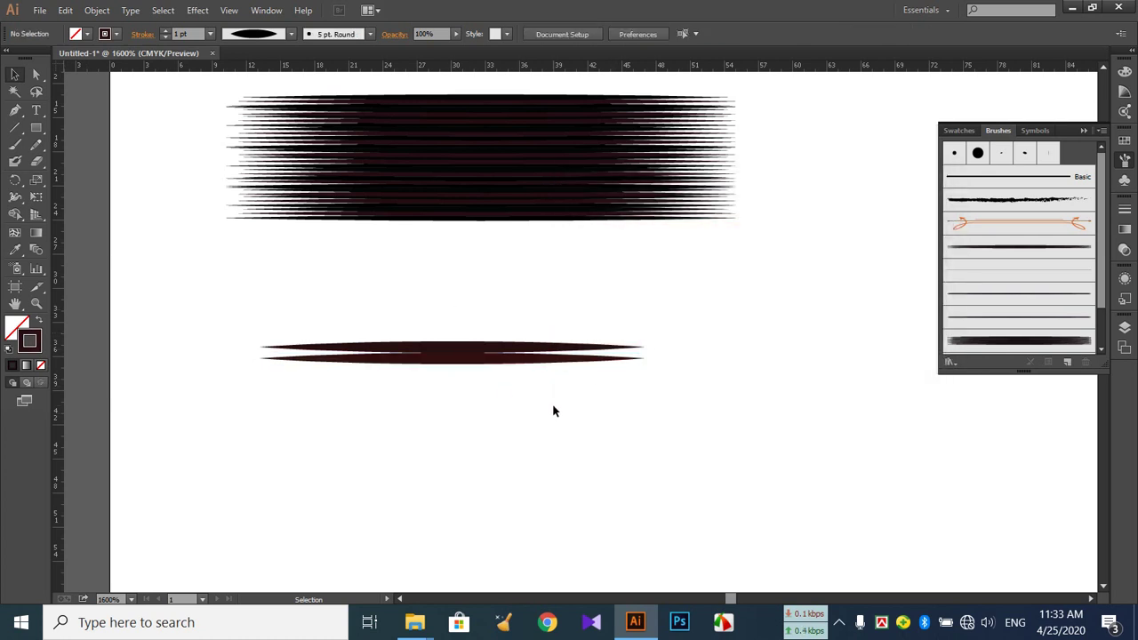
{"action": "left_click_drag", "start_coordinate": [495, 435], "coordinate": [484, 337]}
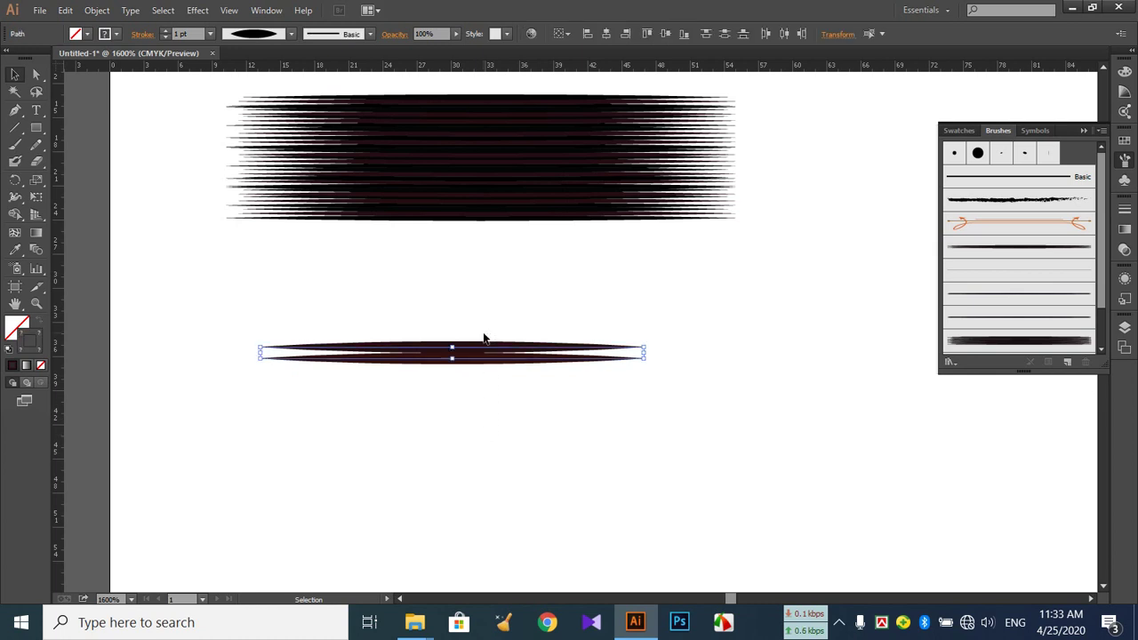
{"action": "left_click", "coordinate": [166, 38]}
{"action": "left_click", "coordinate": [166, 33]}
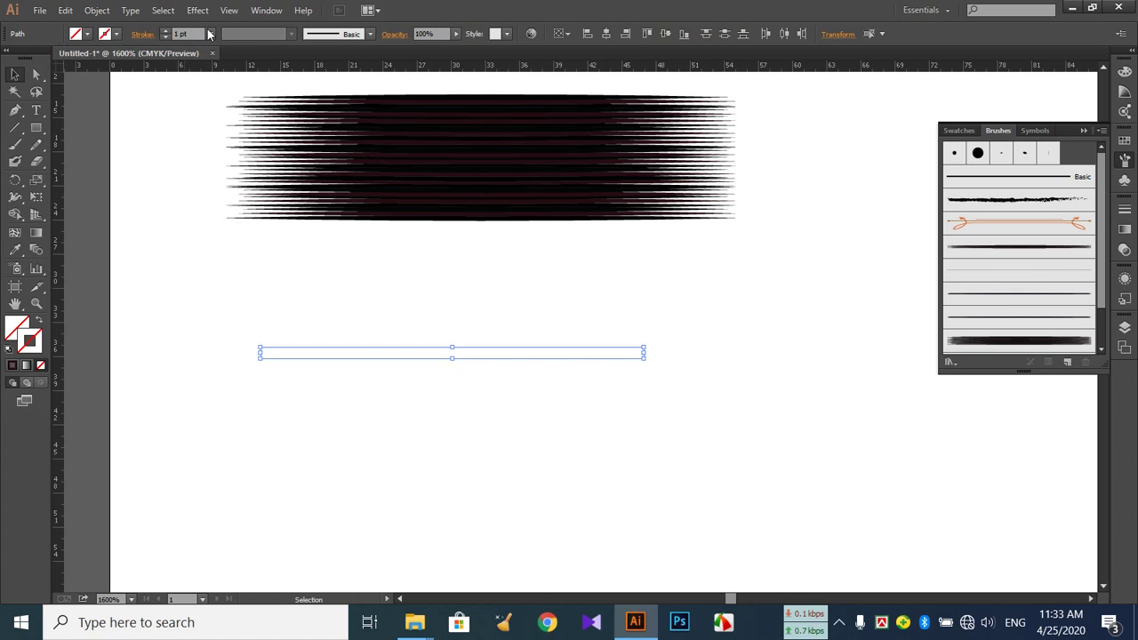
{"action": "left_click", "coordinate": [210, 34]}
{"action": "left_click", "coordinate": [216, 65]}
{"action": "left_click", "coordinate": [280, 287]}
{"action": "key", "text": "a"}
{"action": "left_click", "coordinate": [280, 358]}
{"action": "key", "text": "ctrl+z"}
{"action": "key", "text": "v"}
{"action": "left_click", "coordinate": [429, 417]}
- Set the stroke weight of both tapered strands to 0.5 pt
{"action": "left_click_drag", "start_coordinate": [453, 409], "coordinate": [464, 309]}
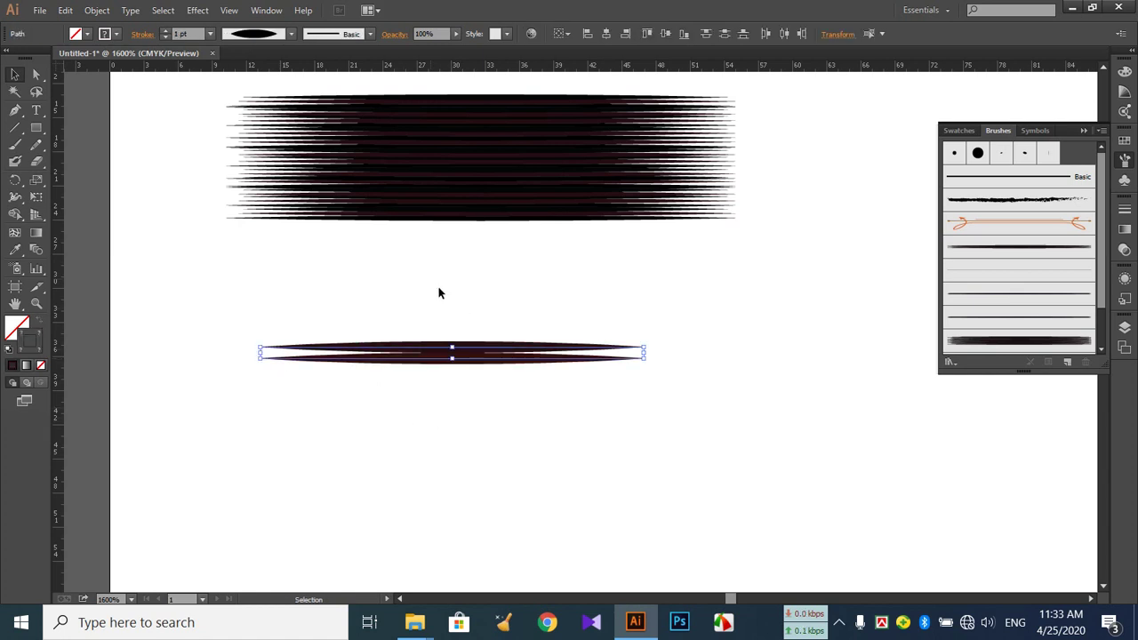
{"action": "left_click", "coordinate": [211, 34]}
{"action": "left_click", "coordinate": [226, 65]}
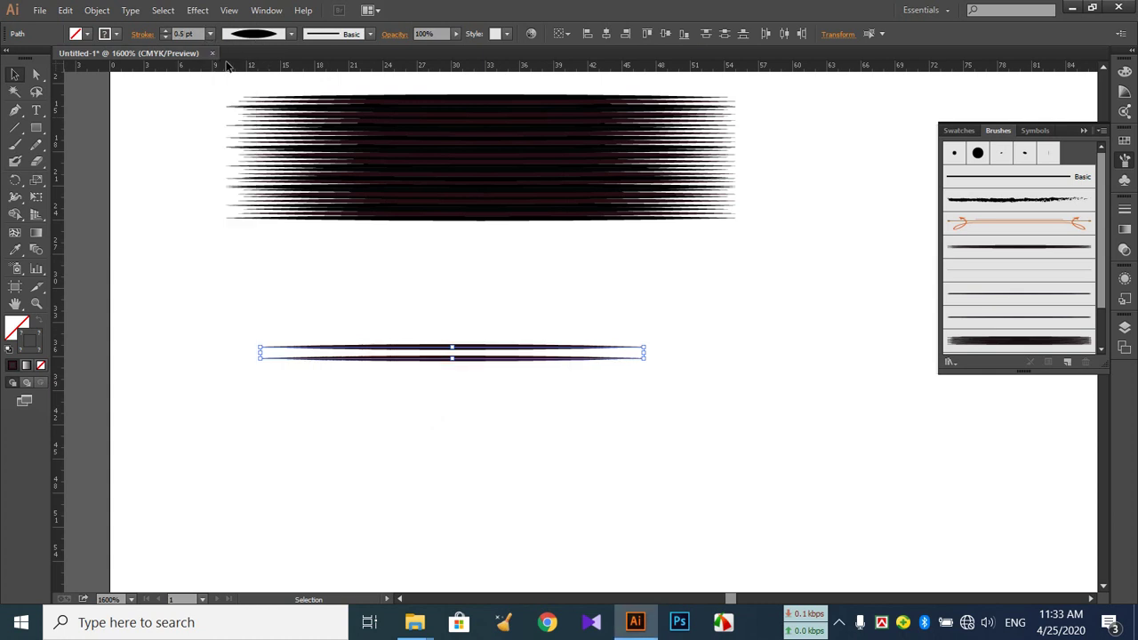
{"action": "left_click", "coordinate": [350, 377]}
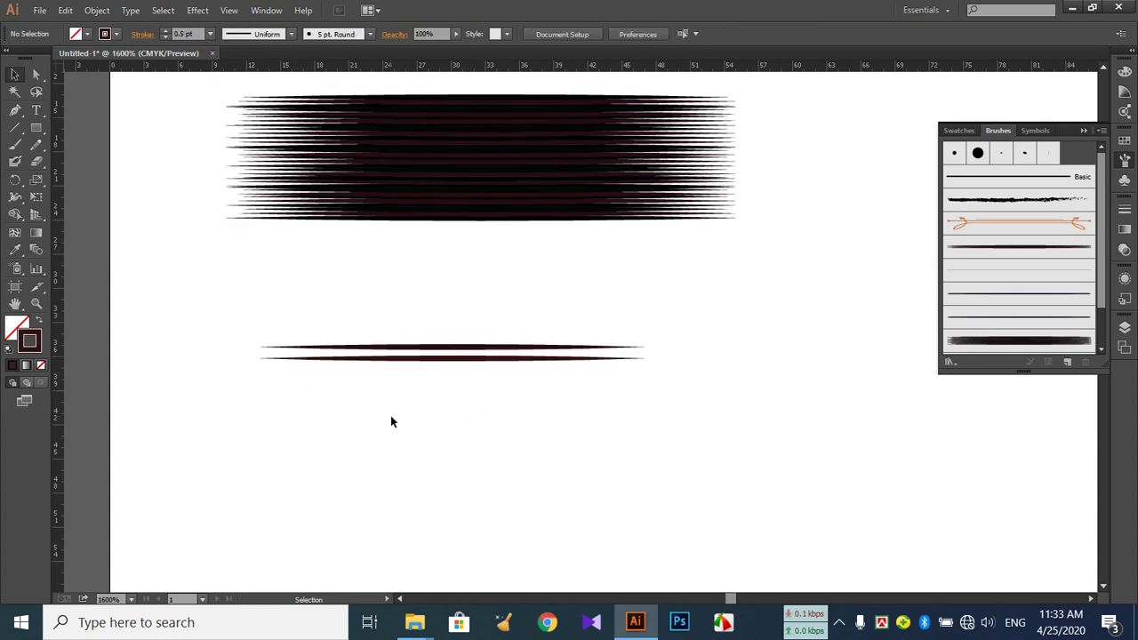
- Move the dark red strand up about 0.5 pt so it sits directly against the dark maroon strand
{"action": "left_click", "coordinate": [477, 359]}
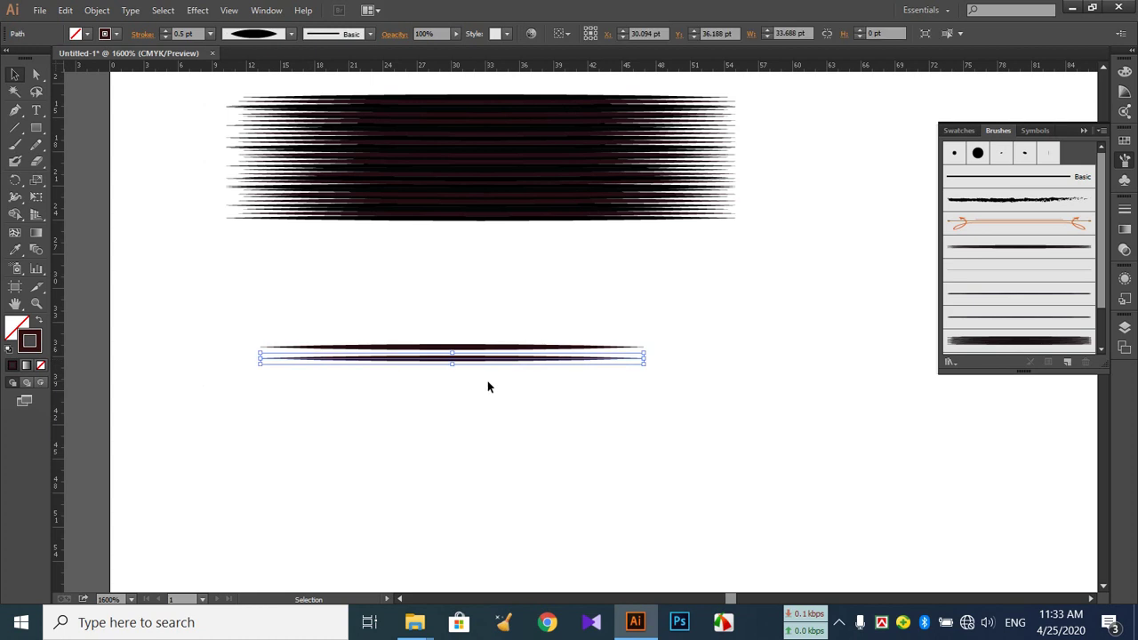
{"action": "key", "text": "ctrl+="}
{"action": "key", "text": "ctrl+="}
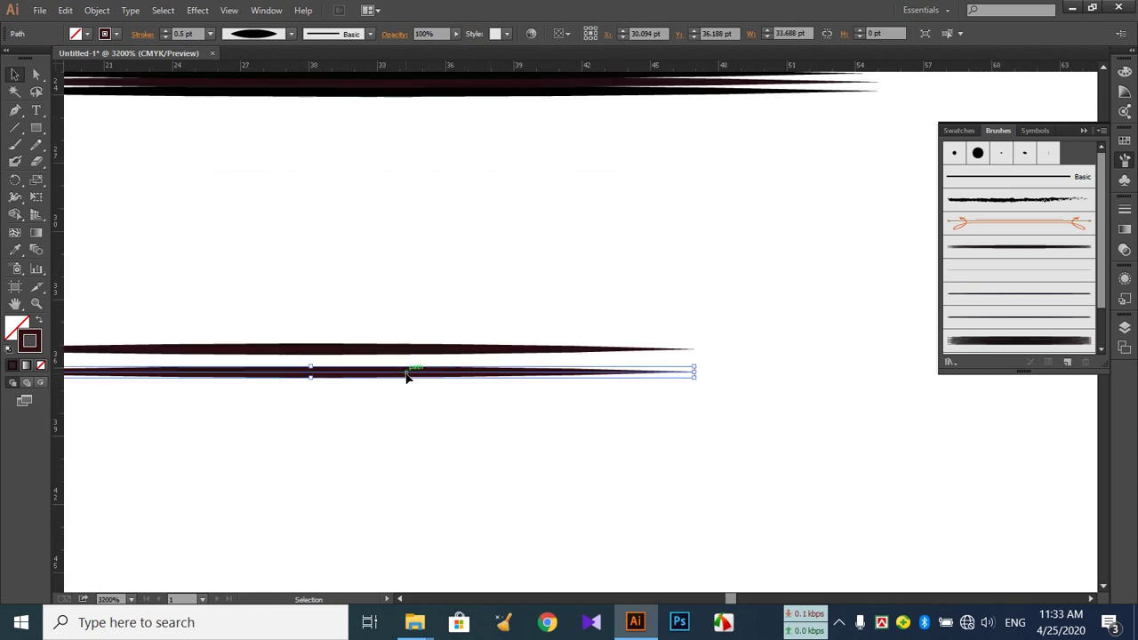
{"action": "mouse_move", "coordinate": [407, 374]}
{"action": "left_mouse_down"}
{"action": "mouse_move", "coordinate": [407, 355]}
{"action": "mouse_move", "coordinate": [387, 374]}
{"action": "left_mouse_up"}
{"action": "left_click", "coordinate": [385, 423]}
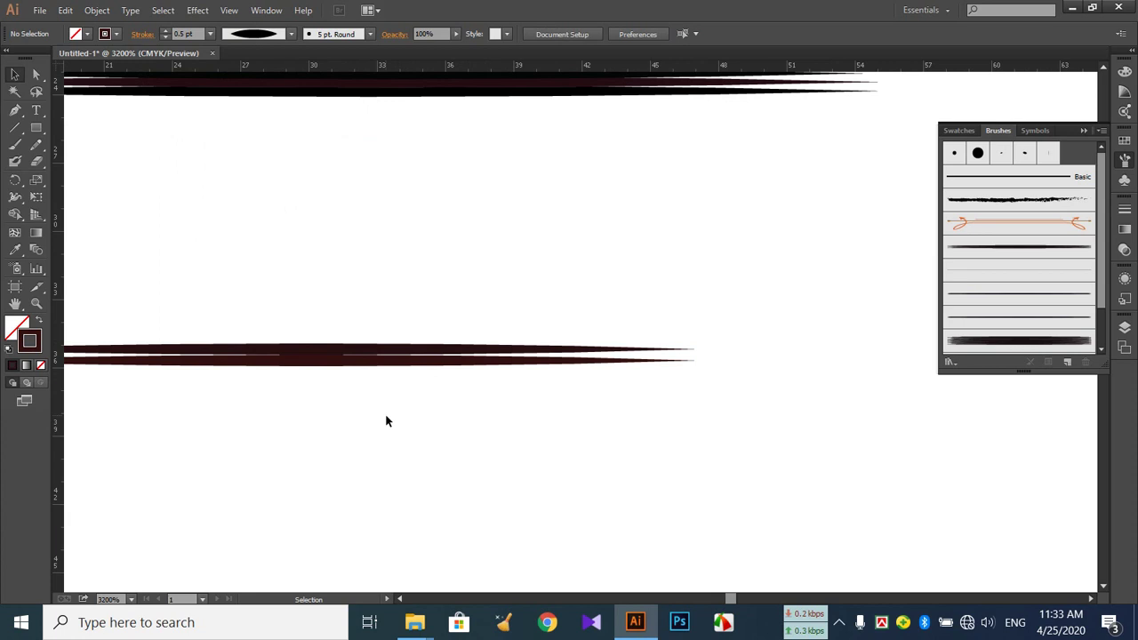
- Duplicate both tapered strands together and place the copies directly beneath the originals
{"action": "left_click_drag", "start_coordinate": [346, 306], "coordinate": [345, 381]}
{"action": "left_click", "coordinate": [346, 410]}
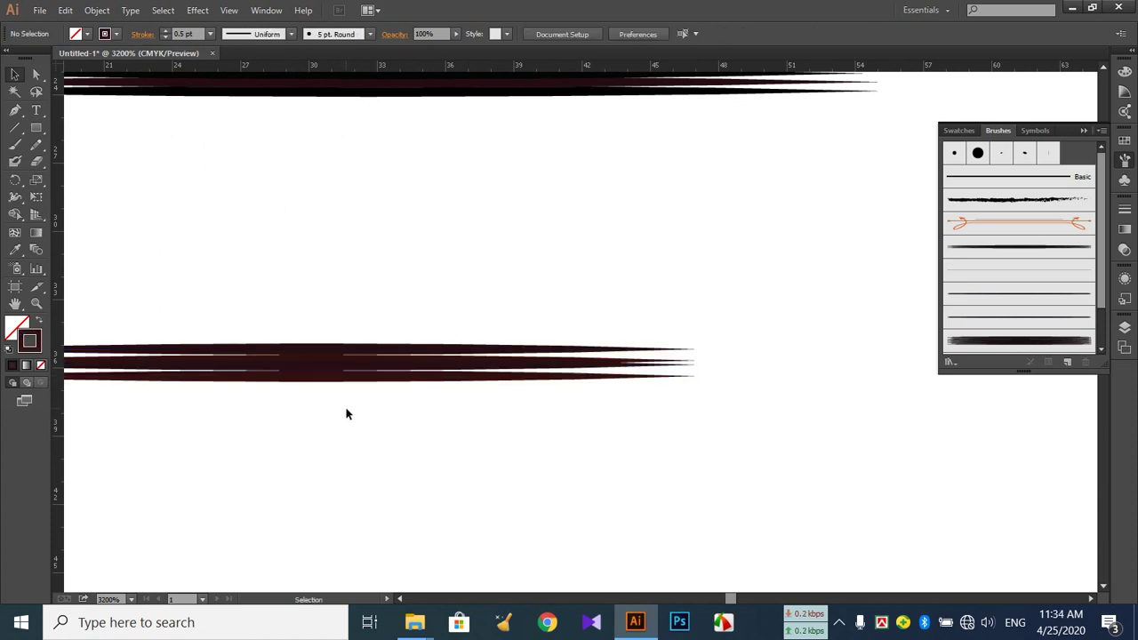
{"action": "key", "text": "ctrl+equal"}
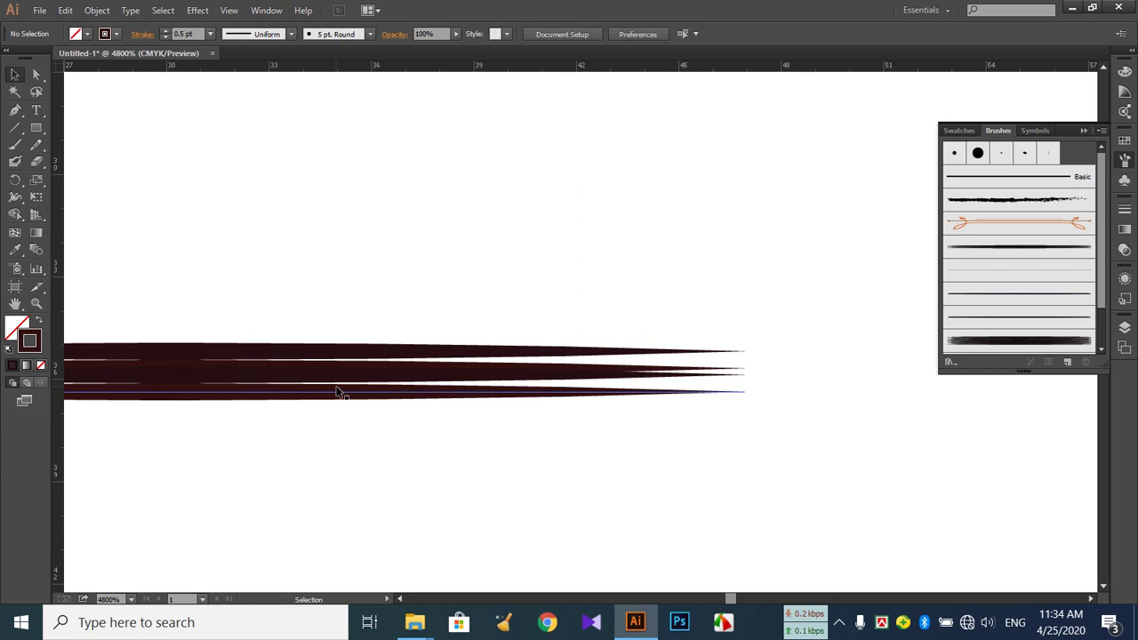
{"action": "left_click_drag", "start_coordinate": [341, 307], "coordinate": [574, 229]}
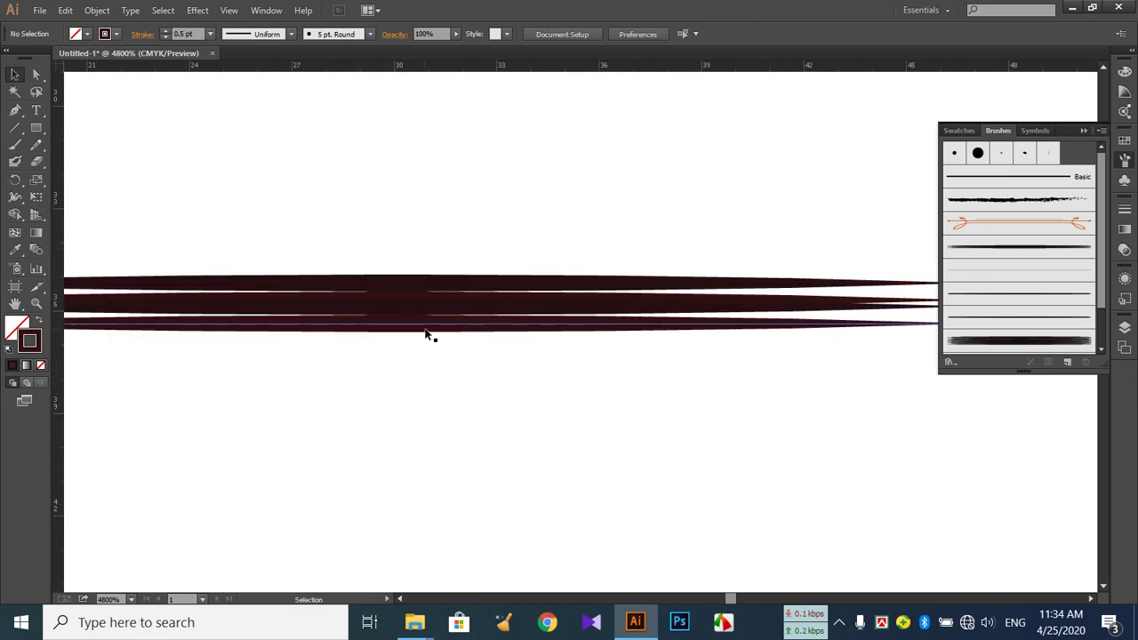
{"action": "left_click_drag", "start_coordinate": [425, 334], "coordinate": [424, 344]}
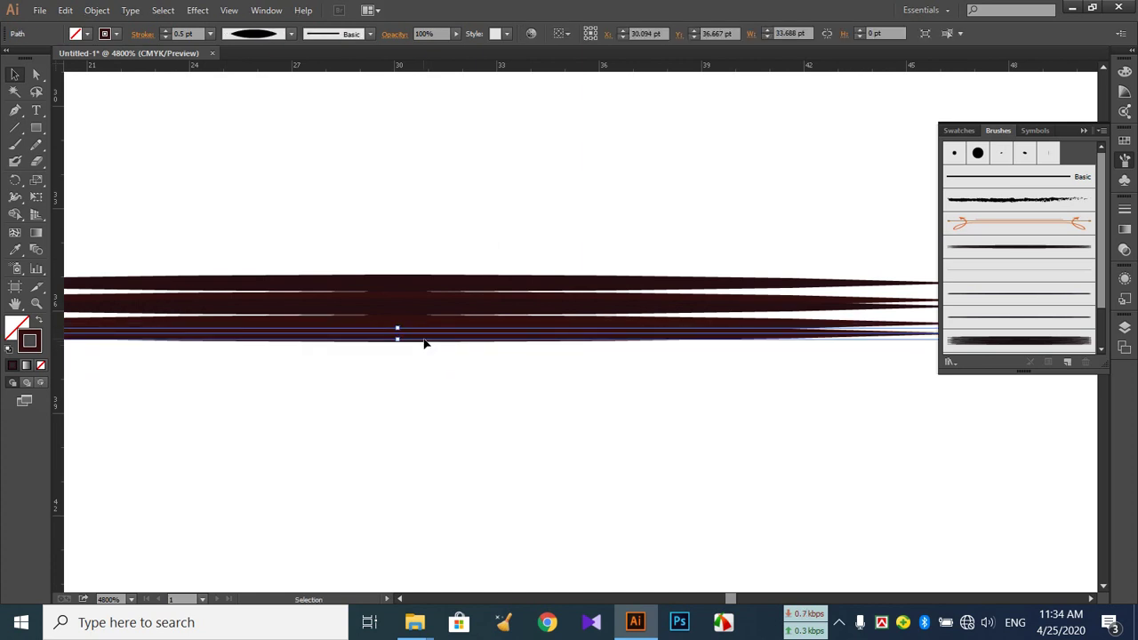
{"action": "left_click", "coordinate": [428, 388]}
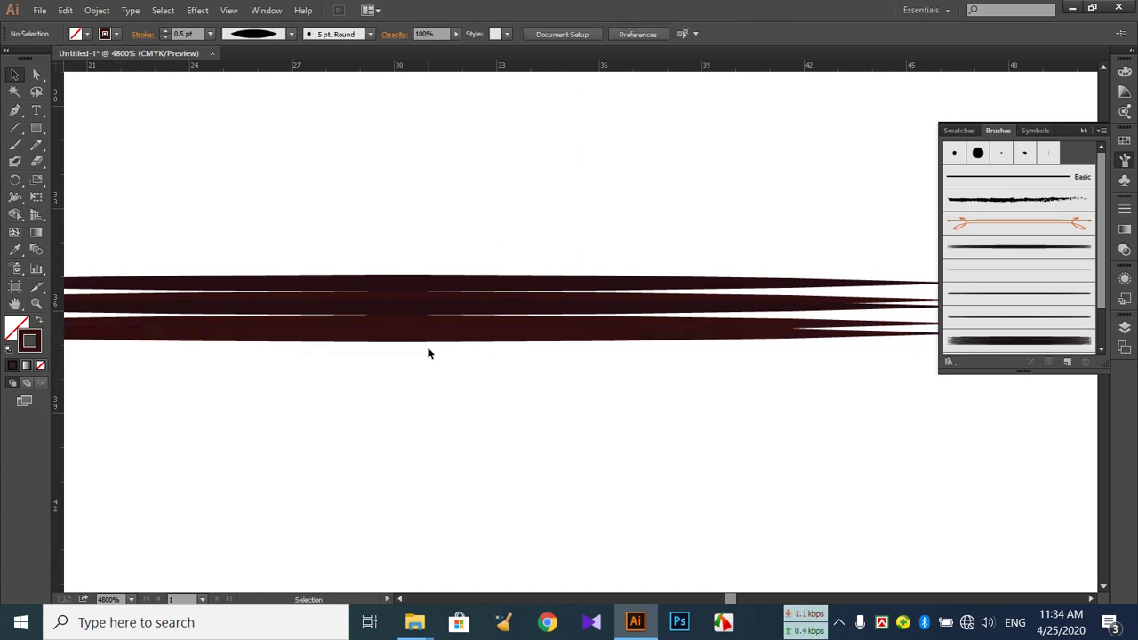
{"action": "key", "text": "ctrl+z"}
- Shift the three lower strands down about 1 pt, away from the top strand
{"action": "left_click", "coordinate": [415, 387]}
{"action": "left_click_drag", "start_coordinate": [416, 381], "coordinate": [407, 269]}
{"action": "left_click", "coordinate": [410, 359]}
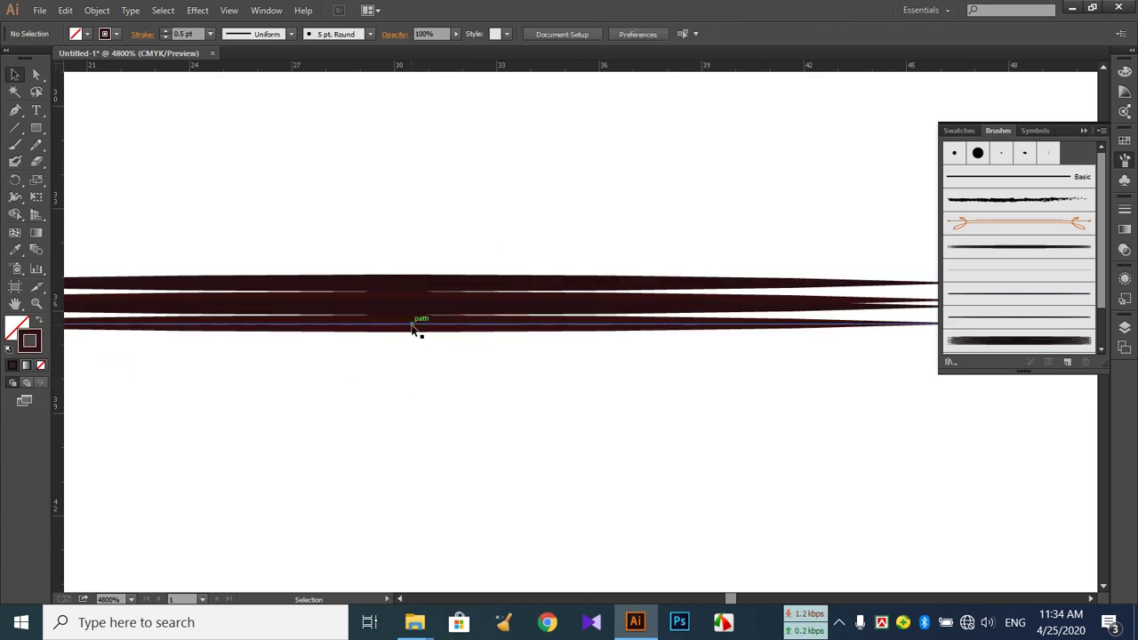
{"action": "left_click", "coordinate": [409, 332]}
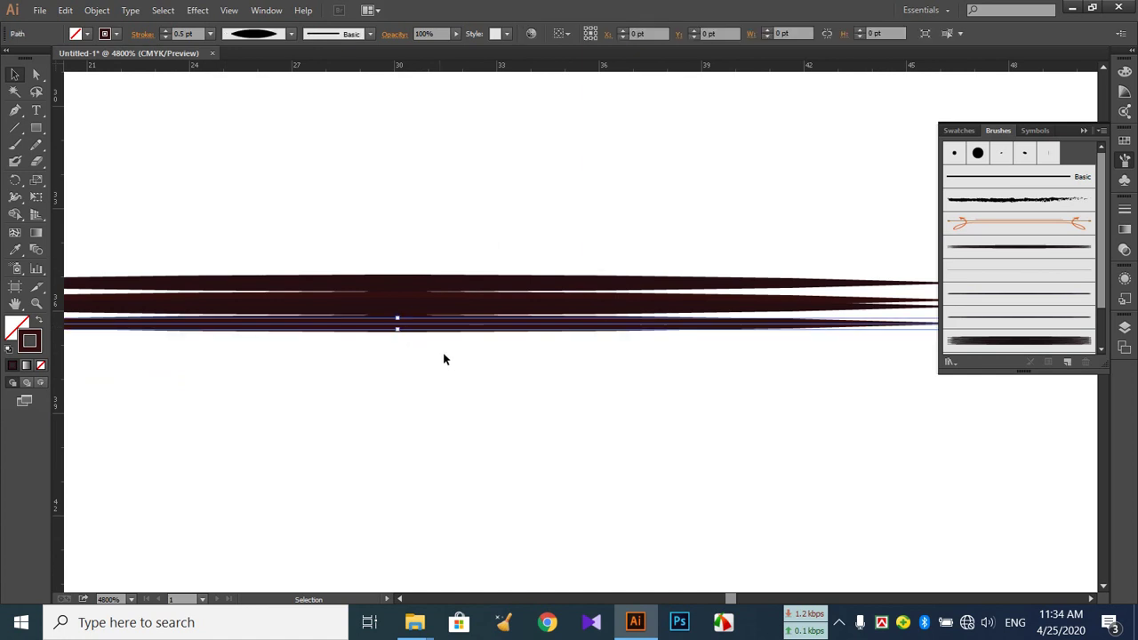
{"action": "key", "text": "Down"}
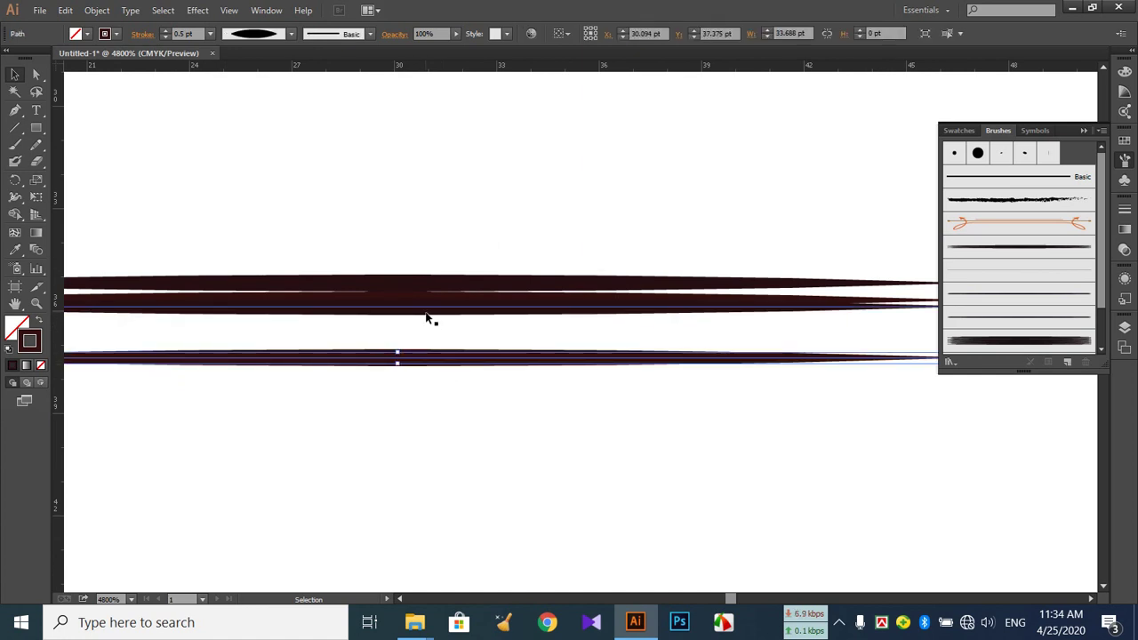
{"action": "left_click", "coordinate": [449, 395]}
{"action": "left_click", "coordinate": [430, 300]}
{"action": "key", "text": "Down"}
{"action": "left_click", "coordinate": [469, 399]}
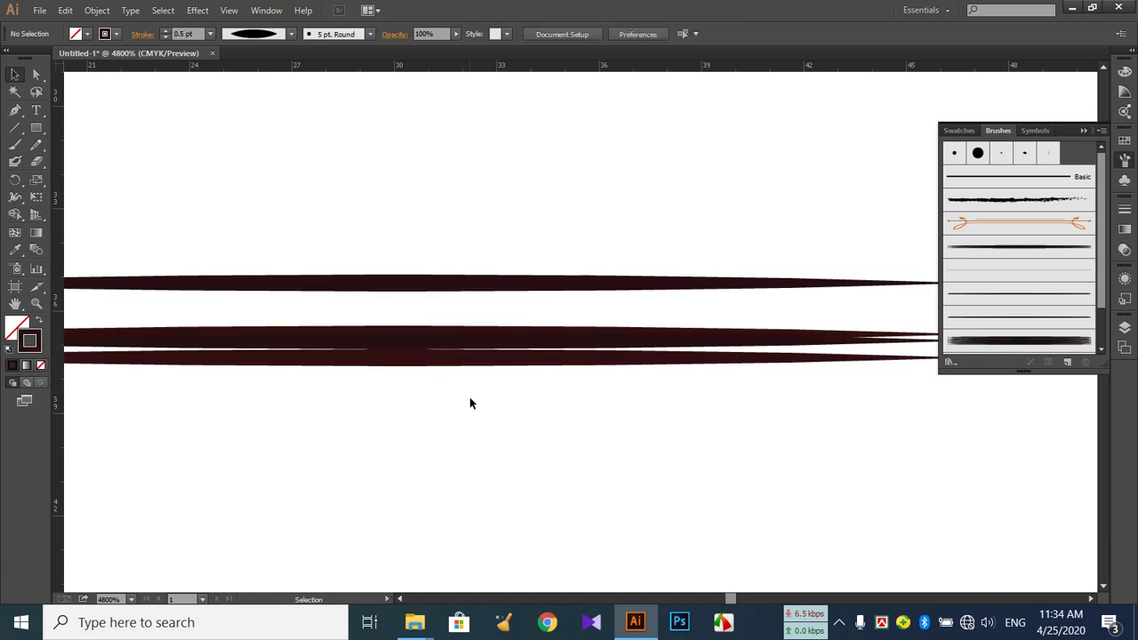
- Reposition the two upper strands so all four are closely and evenly stacked in alternating tones
{"action": "mouse_move", "coordinate": [434, 334]}
{"action": "left_mouse_down"}
{"action": "mouse_move", "coordinate": [435, 297]}
{"action": "mouse_move", "coordinate": [432, 311]}
{"action": "left_mouse_up"}
{"action": "left_click", "coordinate": [465, 392]}
{"action": "left_click", "coordinate": [444, 402]}
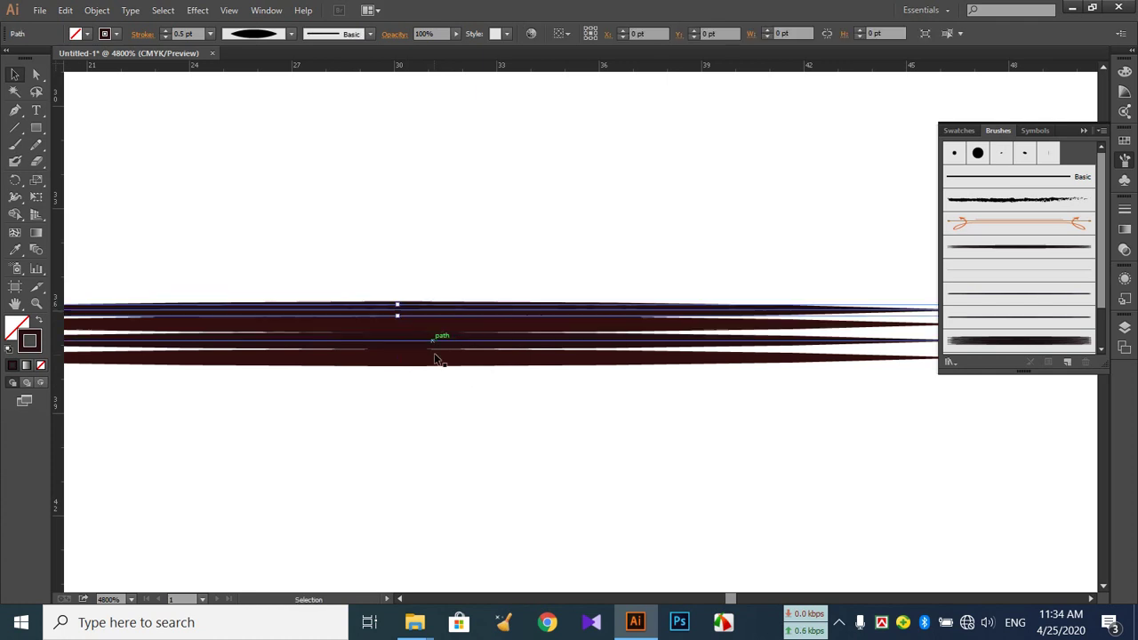
{"action": "left_click", "coordinate": [445, 402]}
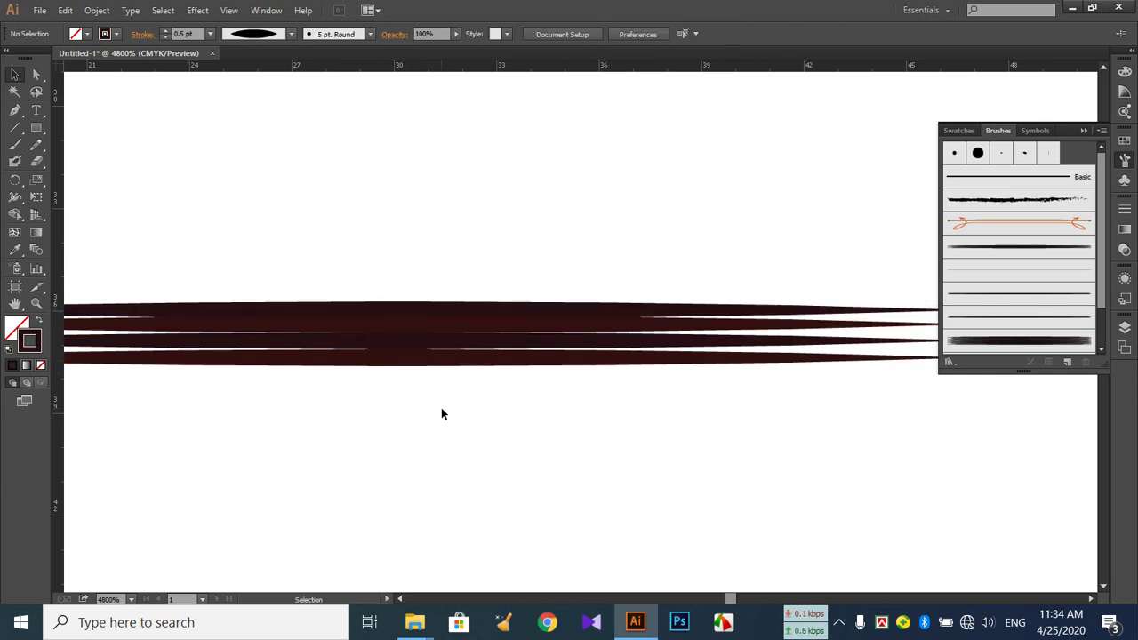
- Duplicate the four strands directly above themselves, and duplicate all eight directly beneath to build a 16-strand stack
{"action": "mouse_move", "coordinate": [441, 413]}
{"action": "left_mouse_down"}
{"action": "mouse_move", "coordinate": [430, 297]}
{"action": "mouse_move", "coordinate": [447, 300]}
{"action": "mouse_move", "coordinate": [444, 272]}
{"action": "left_mouse_up"}
{"action": "left_click", "coordinate": [462, 419]}
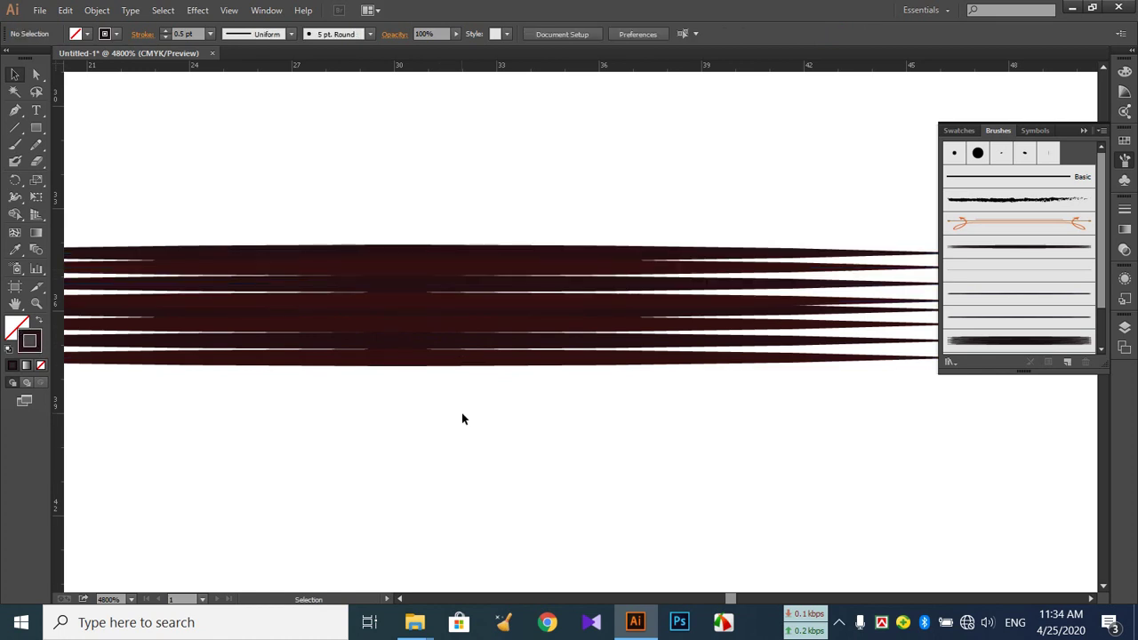
{"action": "left_click_drag", "start_coordinate": [461, 419], "coordinate": [434, 217]}
{"action": "left_click_drag", "start_coordinate": [433, 276], "coordinate": [439, 385]}
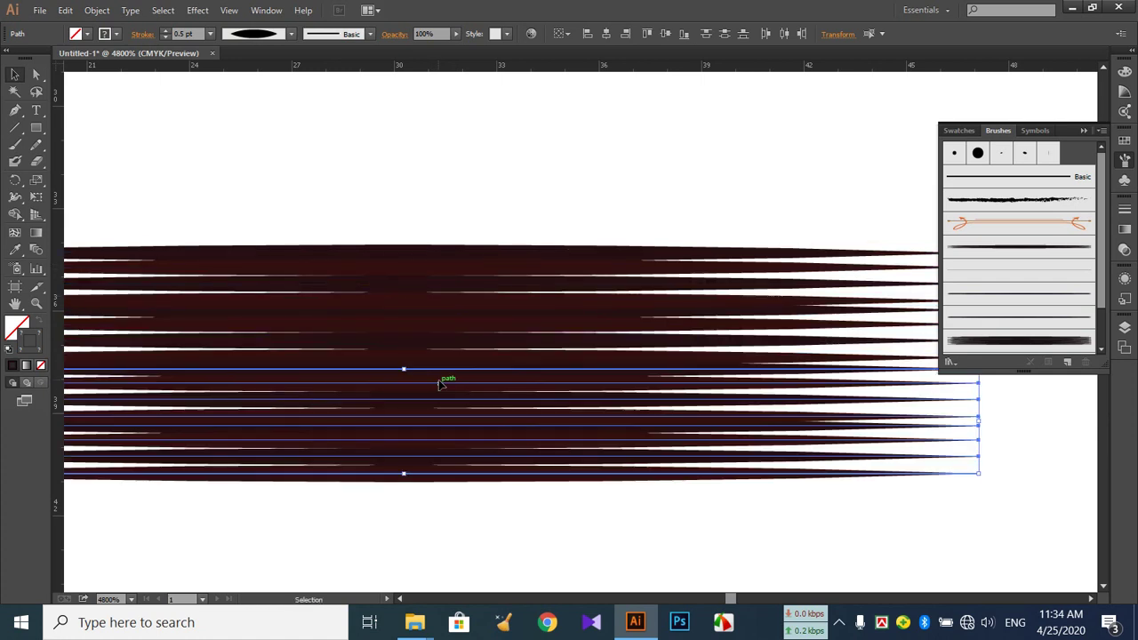
{"action": "left_click", "coordinate": [447, 529]}
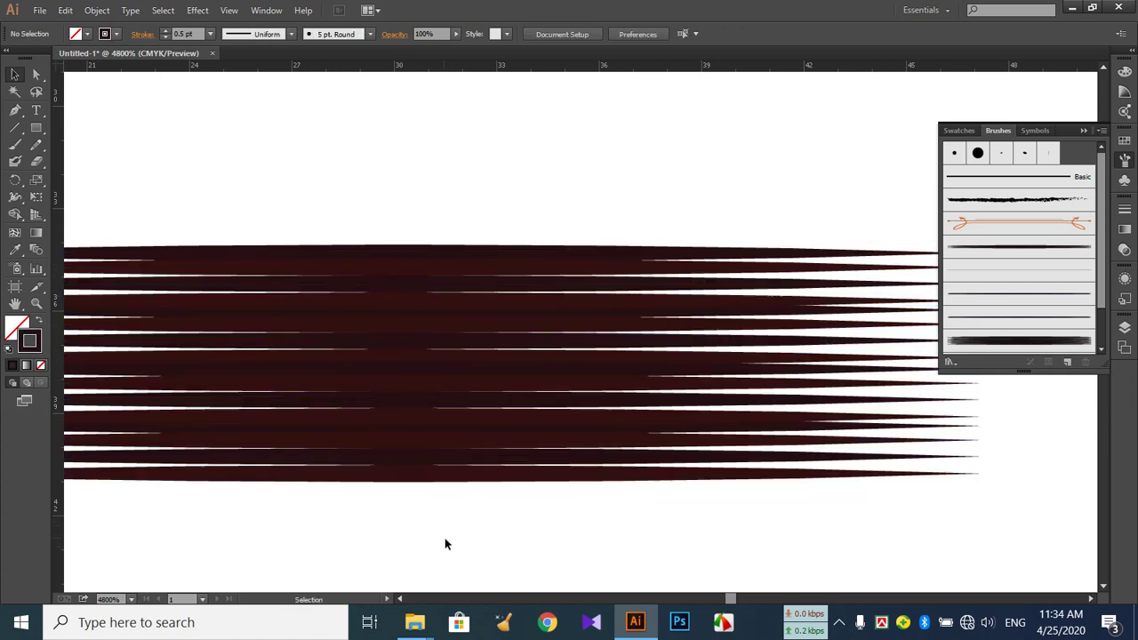
- Duplicate the whole 16-strand stack beneath itself, redoing the copy with a tighter fit to the original
{"action": "left_click_drag", "start_coordinate": [446, 541], "coordinate": [422, 222]}
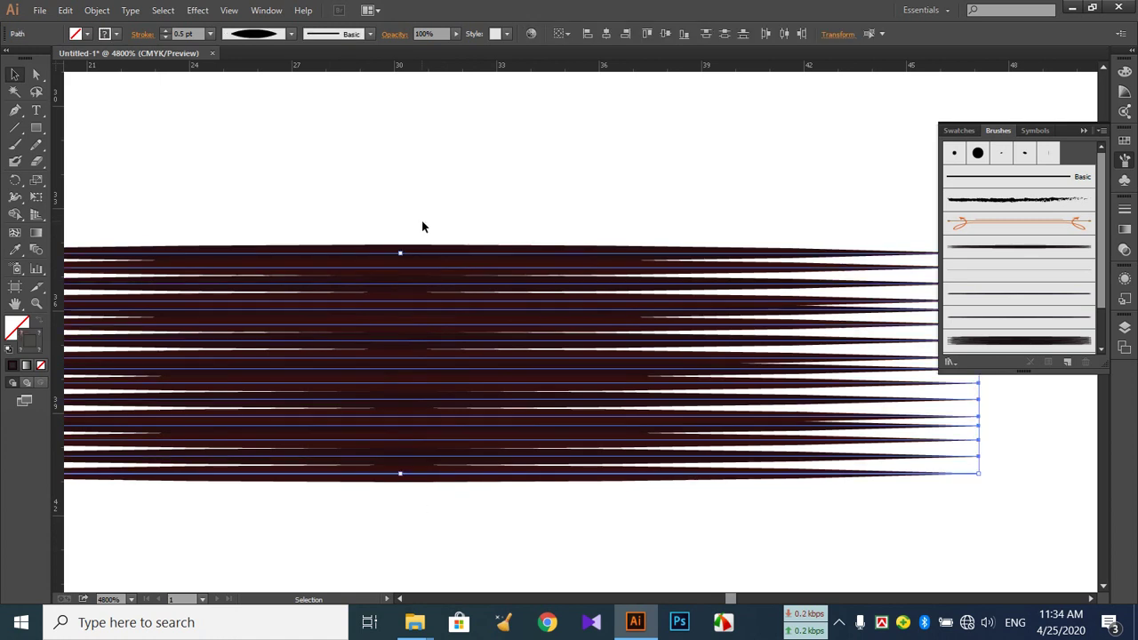
{"action": "key", "text": "ctrl+minus"}
{"action": "key", "text": "ctrl+minus"}
{"action": "key", "text": "ctrl+minus"}
{"action": "key", "text": "ctrl+minus"}
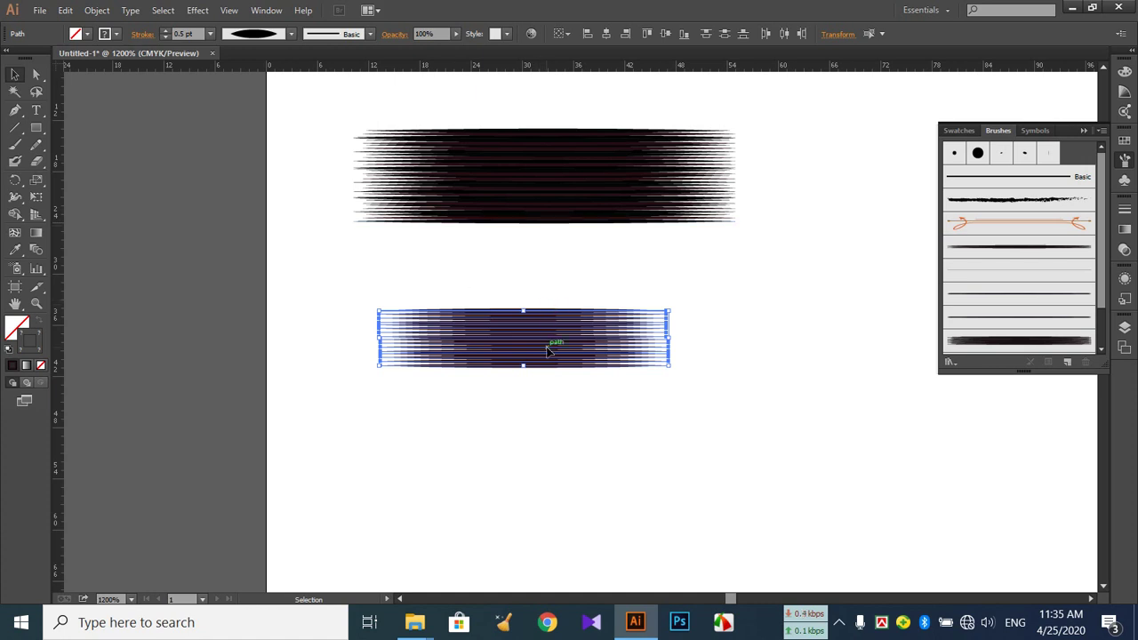
{"action": "left_click_drag", "start_coordinate": [547, 349], "coordinate": [547, 414]}
{"action": "left_click", "coordinate": [550, 476]}
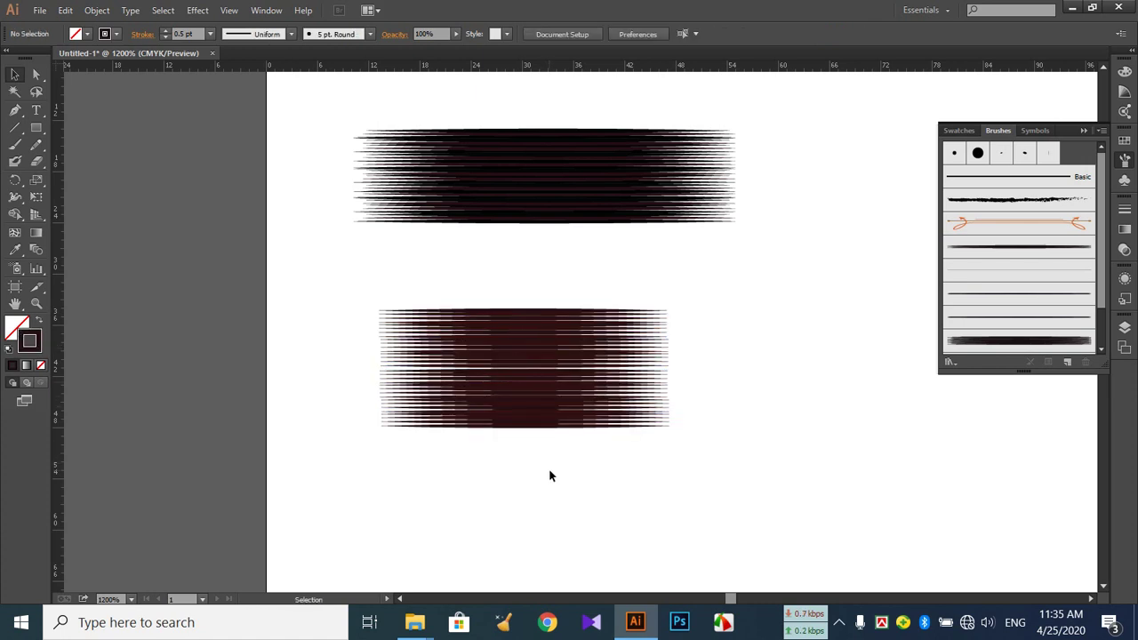
{"action": "key", "text": "ctrl+z"}
{"action": "left_click_drag", "start_coordinate": [531, 346], "coordinate": [534, 404]}
{"action": "left_click", "coordinate": [558, 489]}
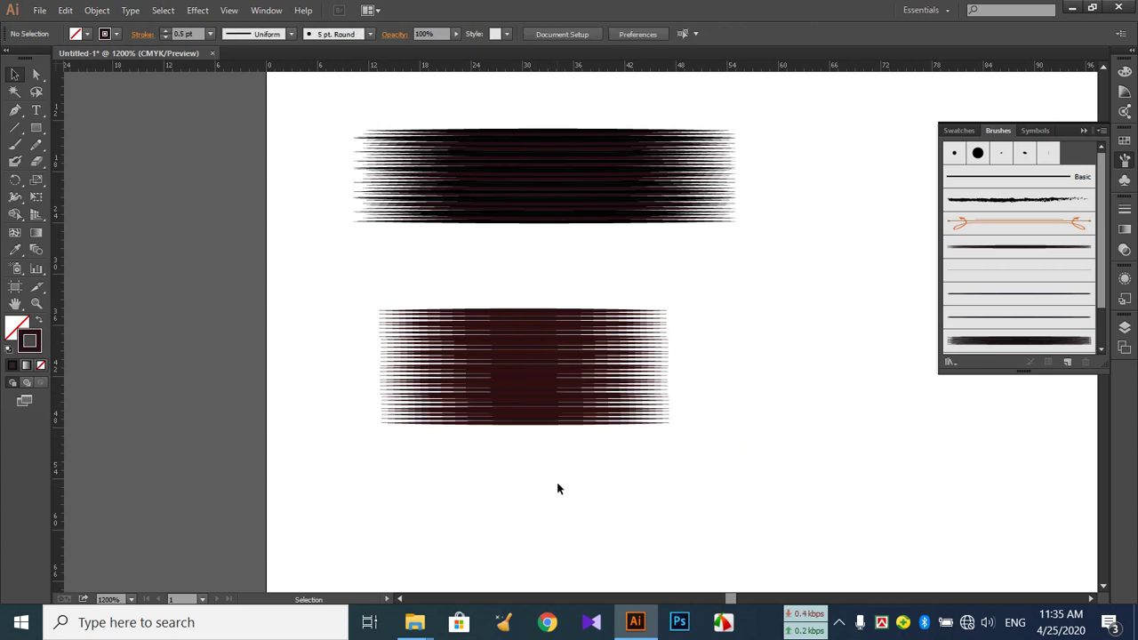
- Create a new art brush from the complete dark red strand stack, keeping the default brush options
{"action": "left_click_drag", "start_coordinate": [560, 498], "coordinate": [526, 283]}
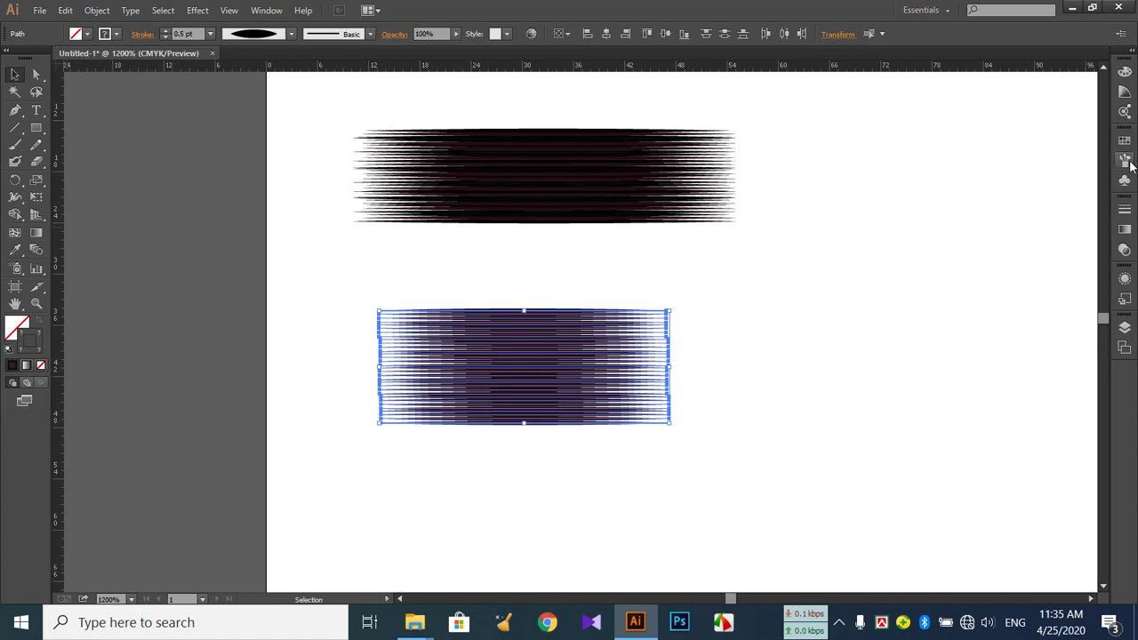
{"action": "left_click", "coordinate": [1101, 130]}
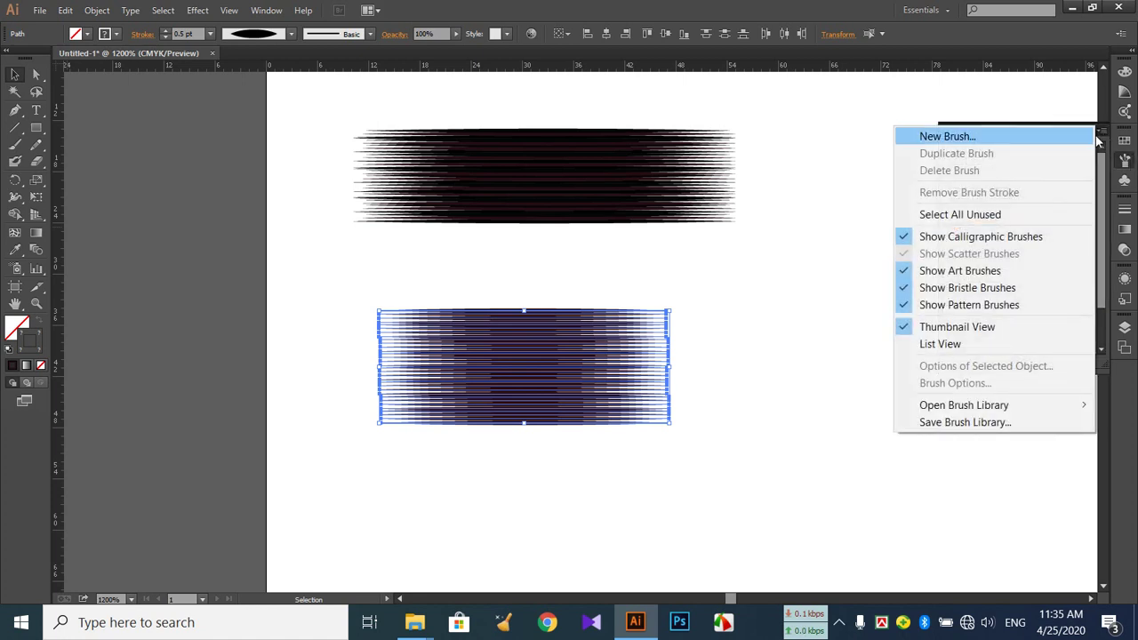
{"action": "left_click", "coordinate": [992, 138]}
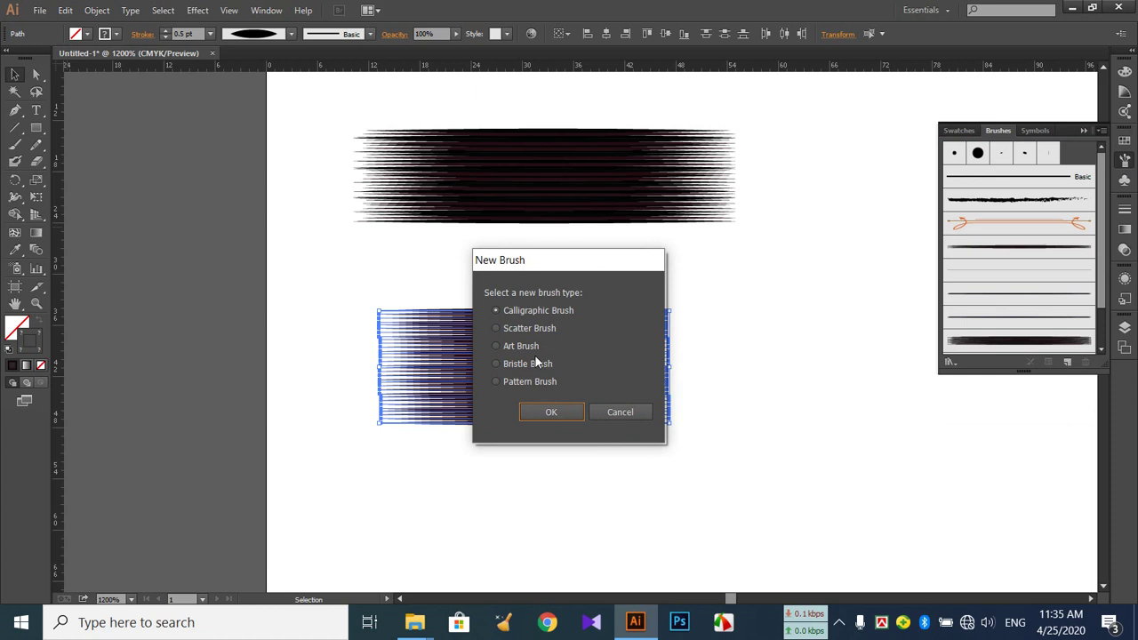
{"action": "left_click", "coordinate": [498, 347]}
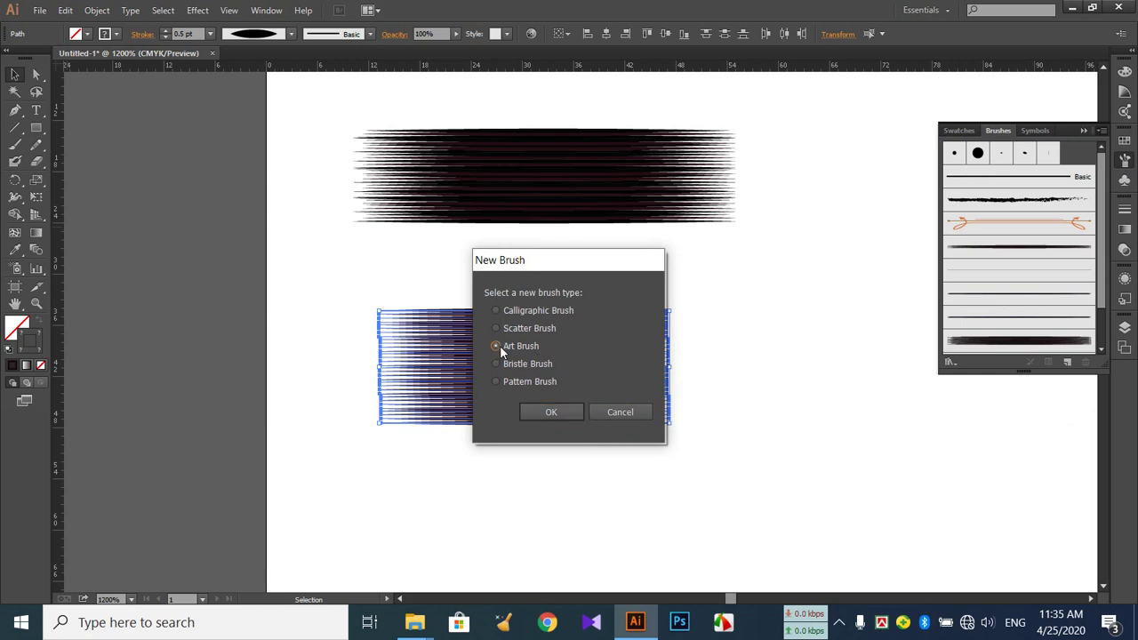
{"action": "left_click", "coordinate": [550, 413]}
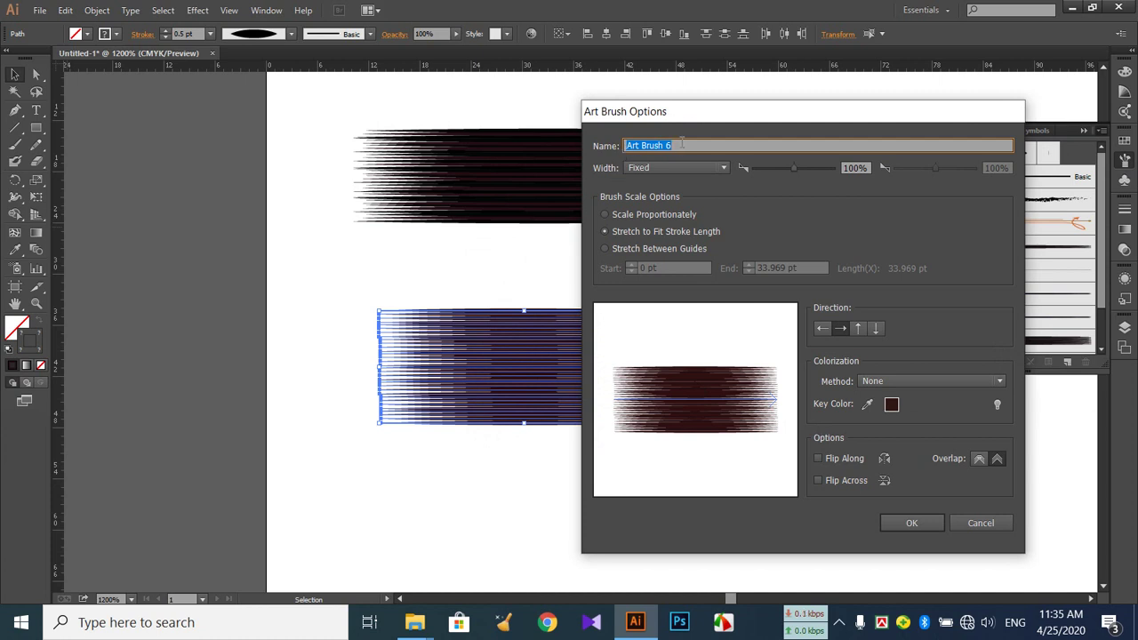
{"action": "left_click", "coordinate": [907, 522]}
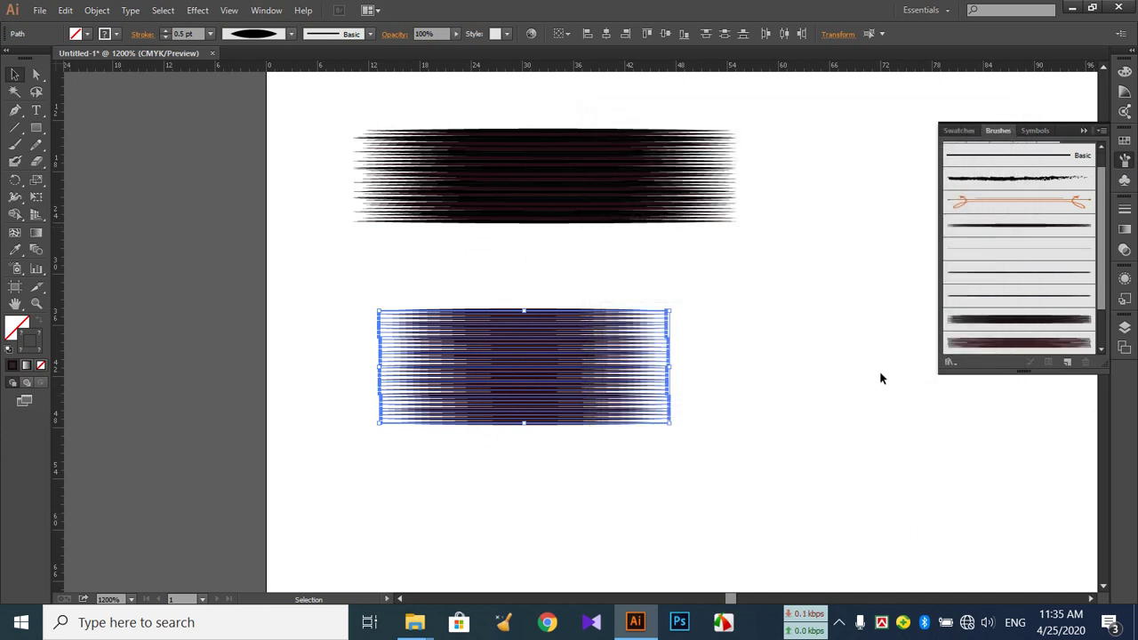
- Move the dark red strand stack closer beneath the black hair sample, toward the artboard's left edge
{"action": "mouse_move", "coordinate": [576, 387]}
{"action": "left_mouse_down"}
{"action": "mouse_move", "coordinate": [567, 332]}
{"action": "mouse_move", "coordinate": [529, 326]}
{"action": "mouse_move", "coordinate": [517, 352]}
{"action": "left_mouse_up"}
{"action": "left_click", "coordinate": [796, 394]}
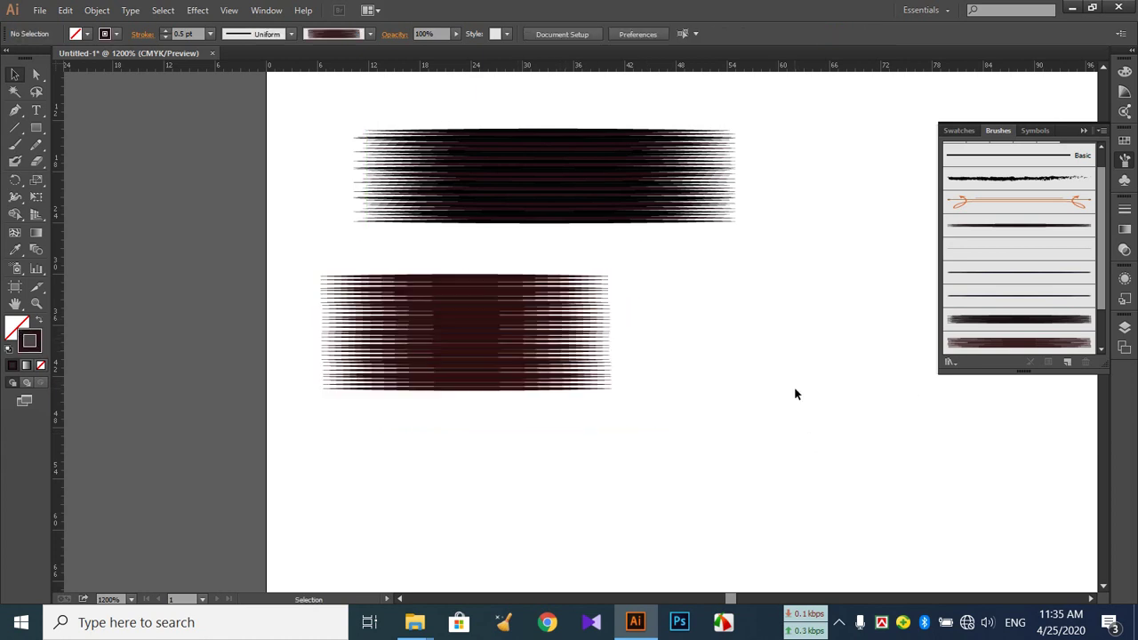
{"action": "key", "text": "ctrl+minus"}
{"action": "key", "text": "ctrl+minus"}
{"action": "key", "text": "ctrl+minus"}
{"action": "key", "text": "ctrl+minus"}
{"action": "key", "text": "ctrl+minus"}
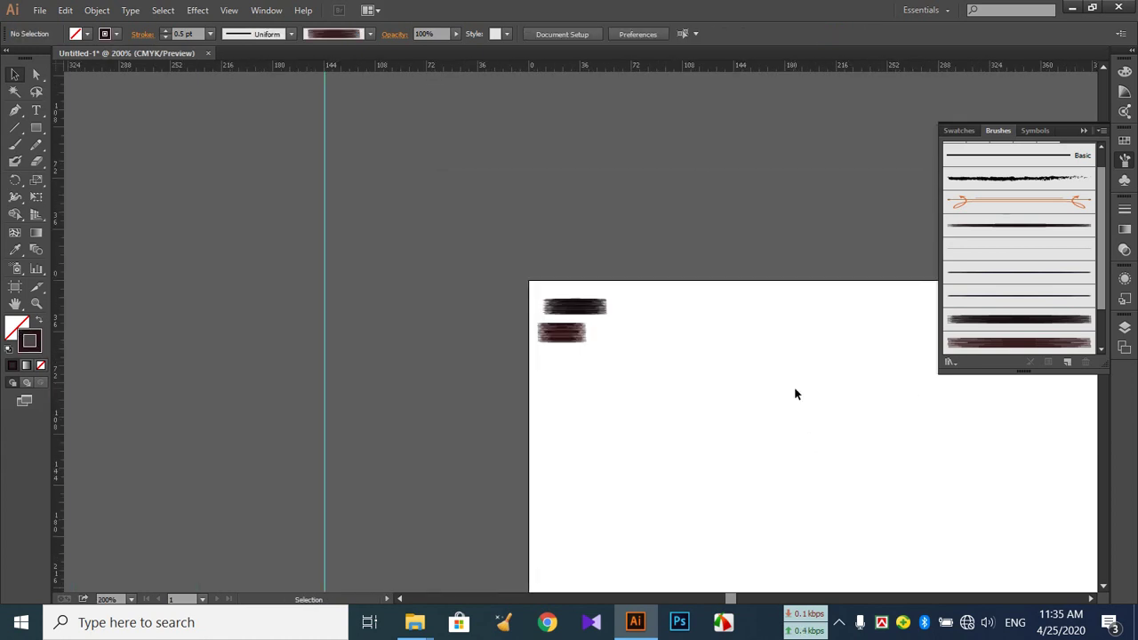
{"action": "left_click_drag", "start_coordinate": [796, 394], "coordinate": [327, 211]}
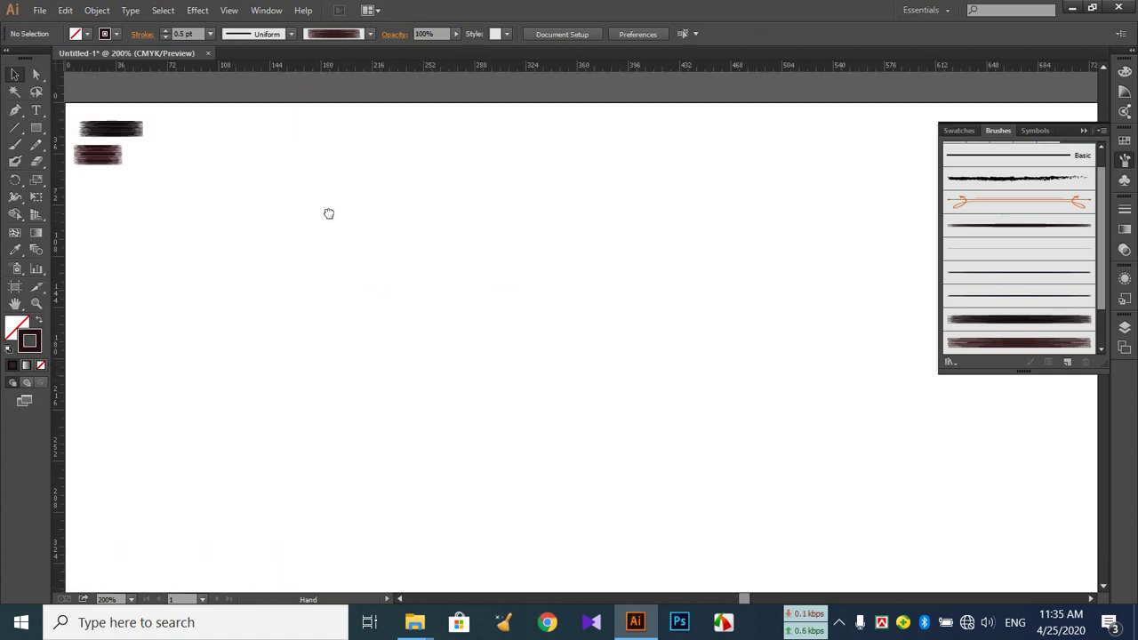
- Paint five curved test strokes with the dark red hair brush at 1 pt across the middle of the artboard
{"action": "key", "text": "ctrl+minus"}
{"action": "key", "text": "ctrl+minus"}
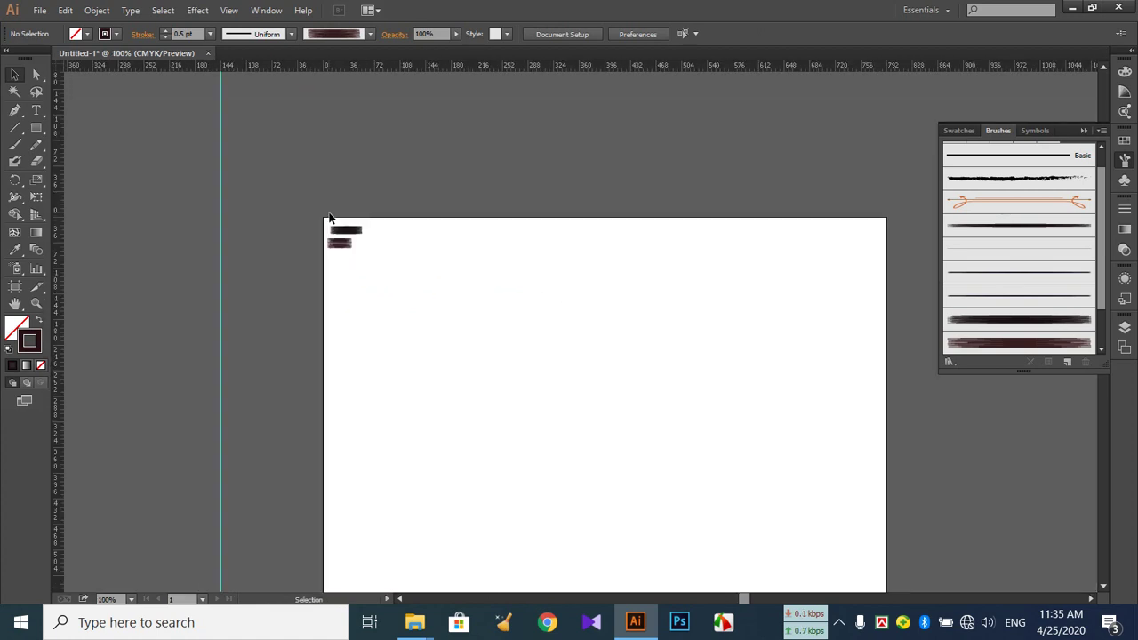
{"action": "scroll", "coordinate": [469, 277], "scroll_direction": "down", "scroll_amount": 3}
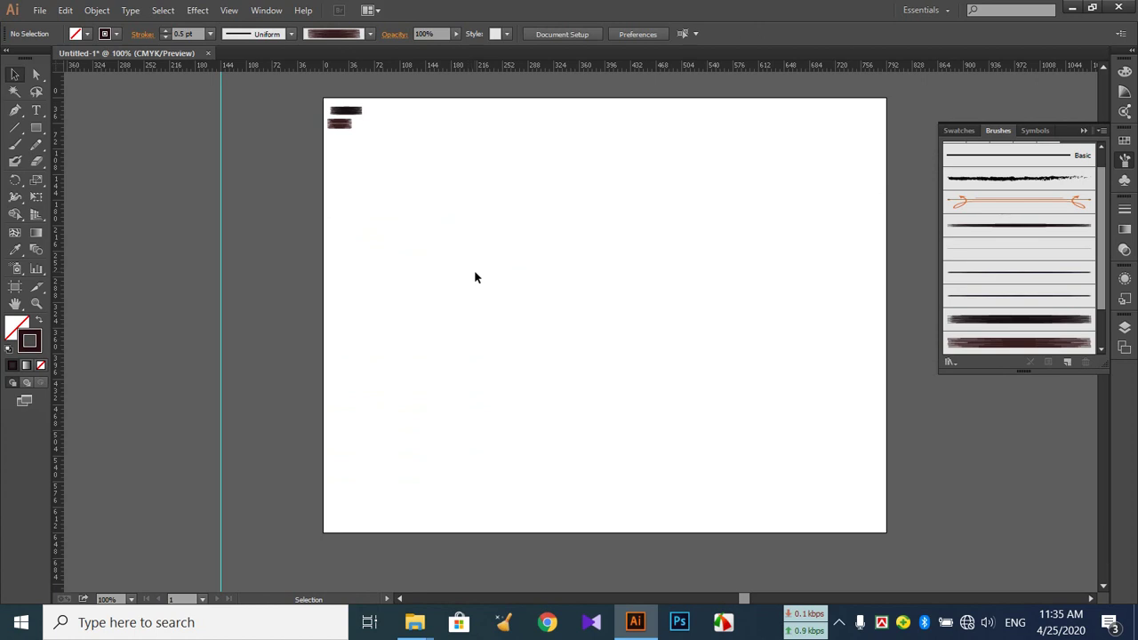
{"action": "left_click", "coordinate": [15, 146]}
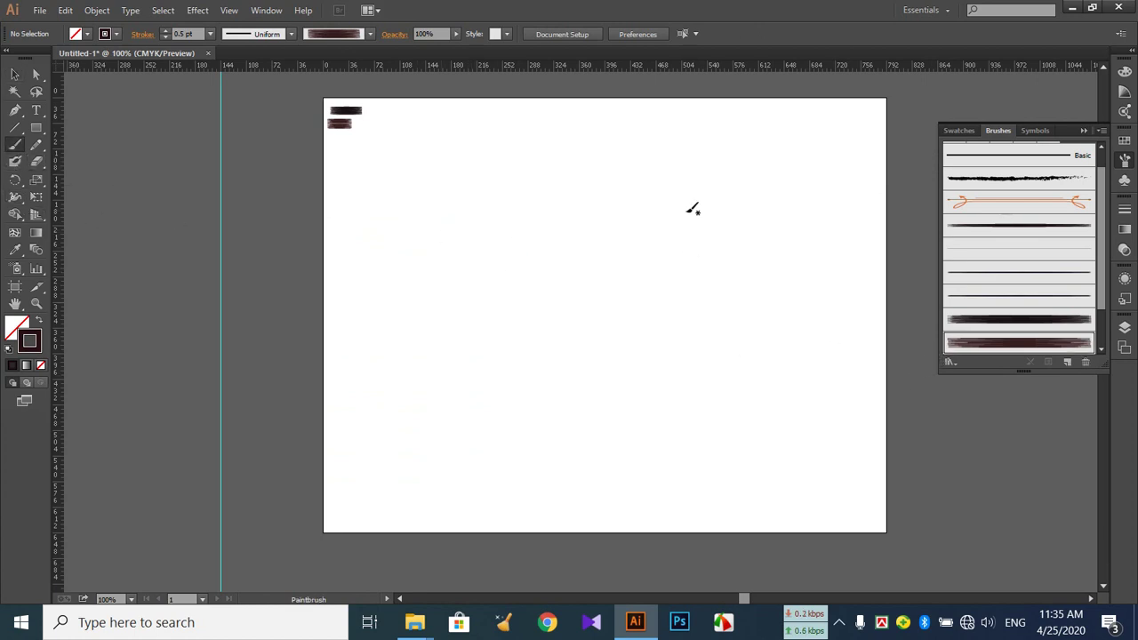
{"action": "mouse_move", "coordinate": [627, 185]}
{"action": "left_mouse_down"}
{"action": "mouse_move", "coordinate": [573, 193]}
{"action": "mouse_move", "coordinate": [553, 347]}
{"action": "left_mouse_up"}
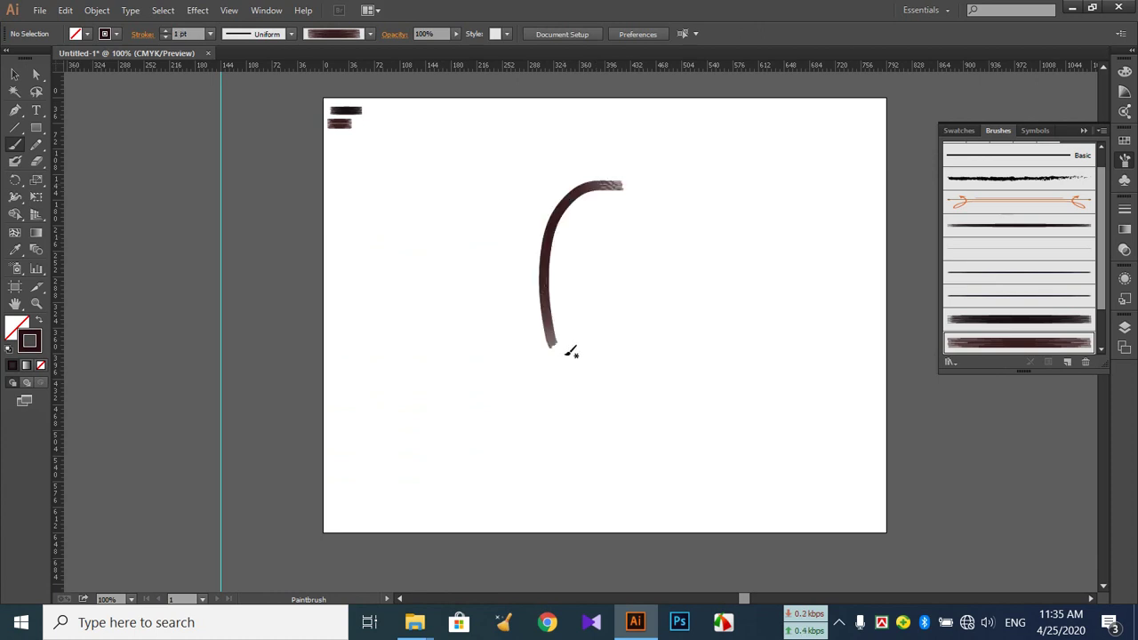
{"action": "left_click_drag", "start_coordinate": [728, 411], "coordinate": [725, 409]}
{"action": "left_click_drag", "start_coordinate": [622, 288], "coordinate": [652, 450]}
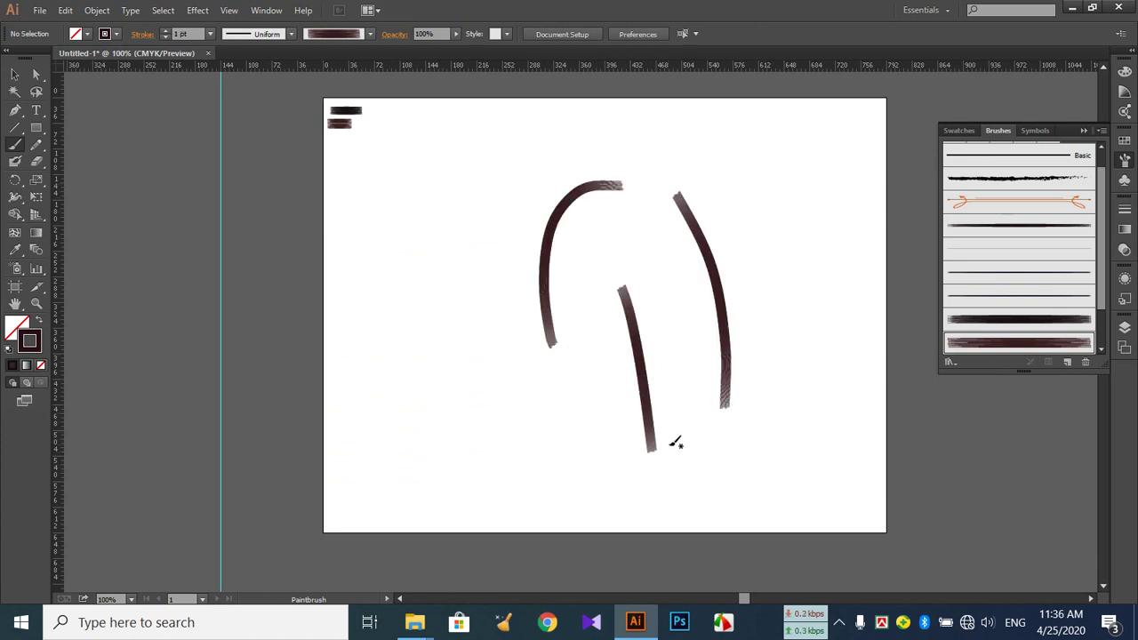
{"action": "left_click_drag", "start_coordinate": [496, 433], "coordinate": [605, 356]}
{"action": "left_click_drag", "start_coordinate": [758, 253], "coordinate": [717, 447]}
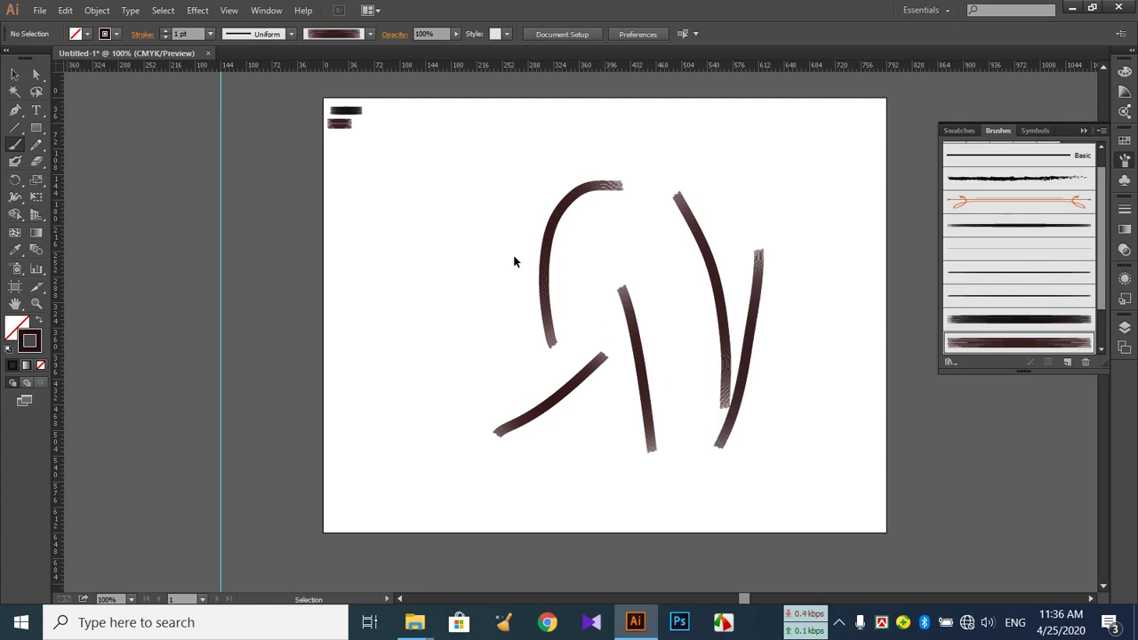
- Paint four more 1 pt dark red hair strokes beside and across the first curved stroke, checking the strands close up
{"action": "key", "text": "ctrl+equal"}
{"action": "mouse_move", "coordinate": [307, 190]}
{"action": "left_mouse_down"}
{"action": "mouse_move", "coordinate": [353, 330]}
{"action": "mouse_move", "coordinate": [354, 378]}
{"action": "left_mouse_up"}
{"action": "left_click_drag", "start_coordinate": [438, 416], "coordinate": [425, 226]}
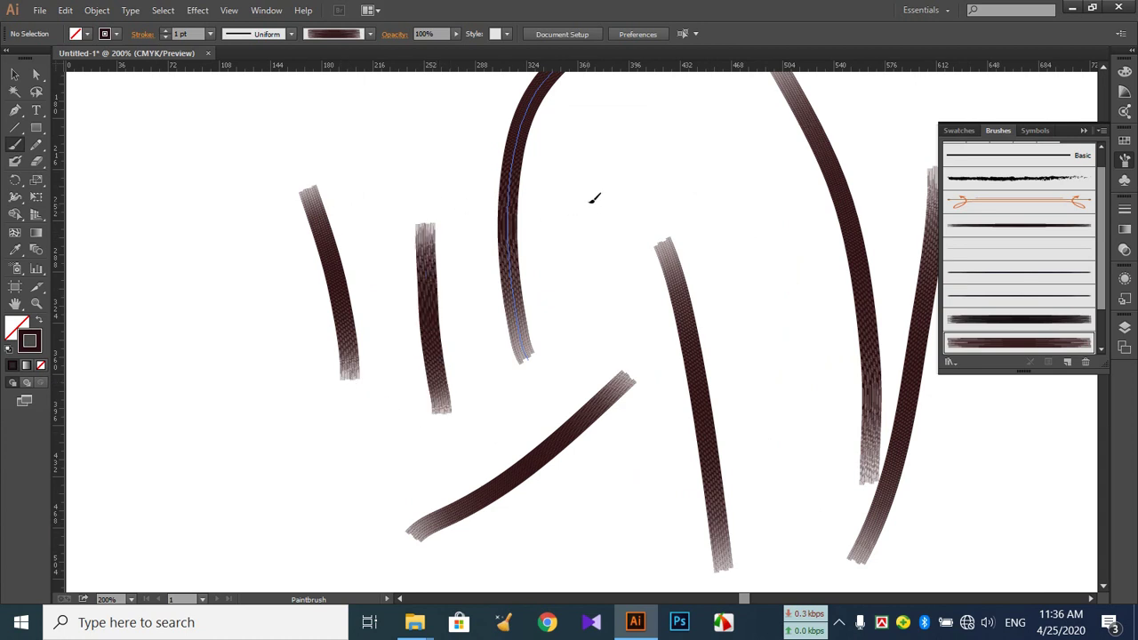
{"action": "left_click_drag", "start_coordinate": [590, 203], "coordinate": [488, 392]}
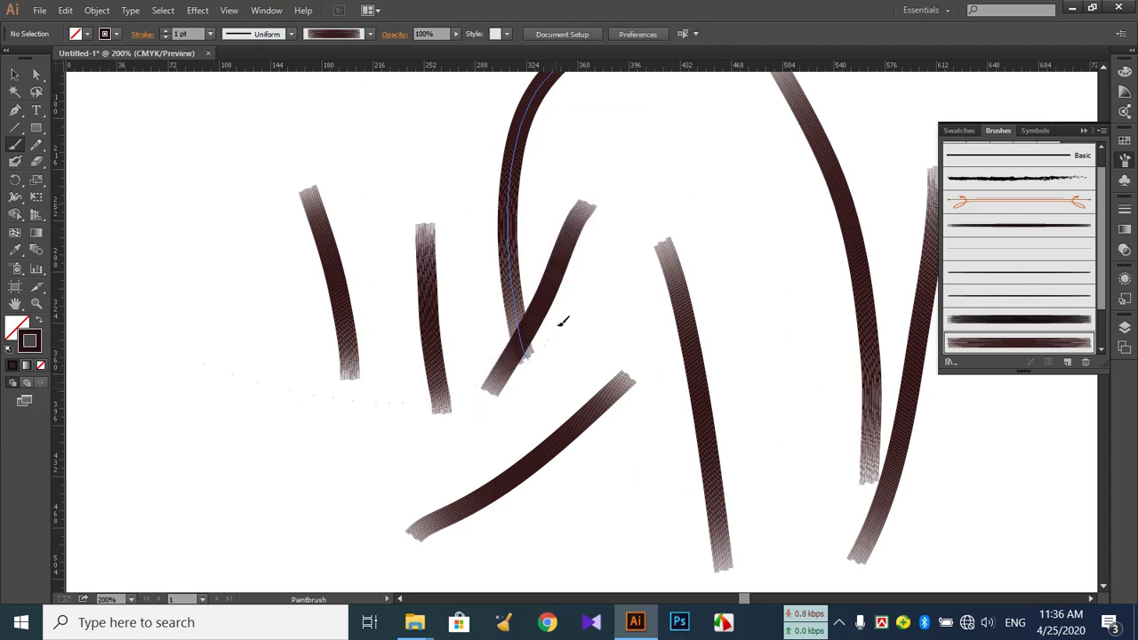
{"action": "left_click_drag", "start_coordinate": [562, 322], "coordinate": [564, 320]}
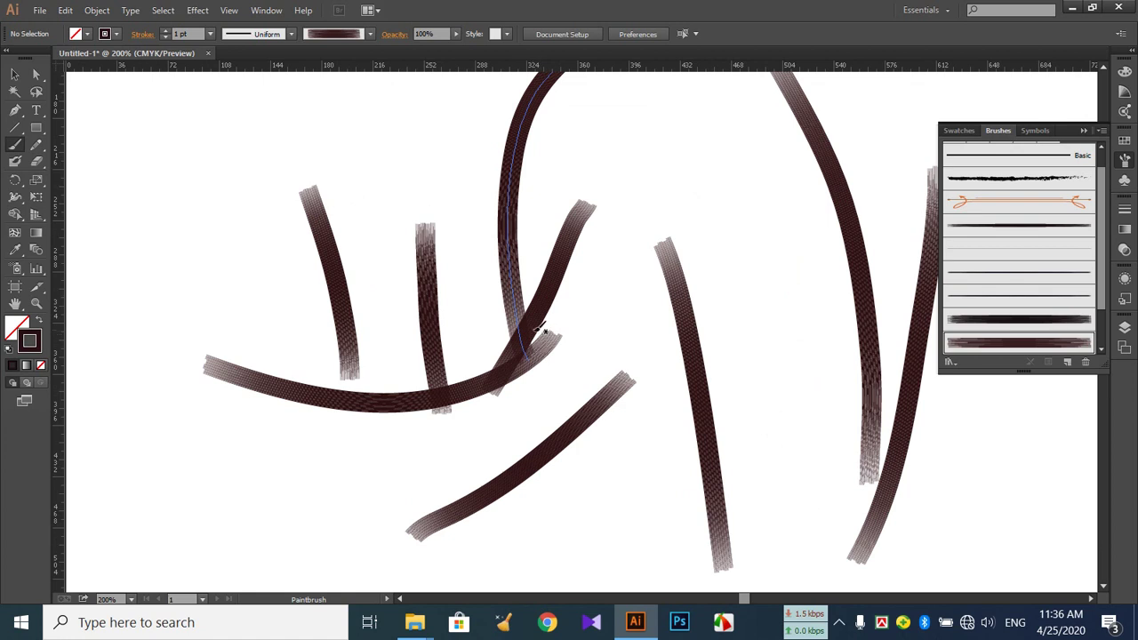
- Set the stroke weight to 2 pt and paint several wider dark red hair strokes among the thinner ones
{"action": "key", "text": "ctrl"}
{"action": "left_click", "coordinate": [211, 35]}
{"action": "left_click", "coordinate": [211, 35]}
{"action": "left_click", "coordinate": [211, 35]}
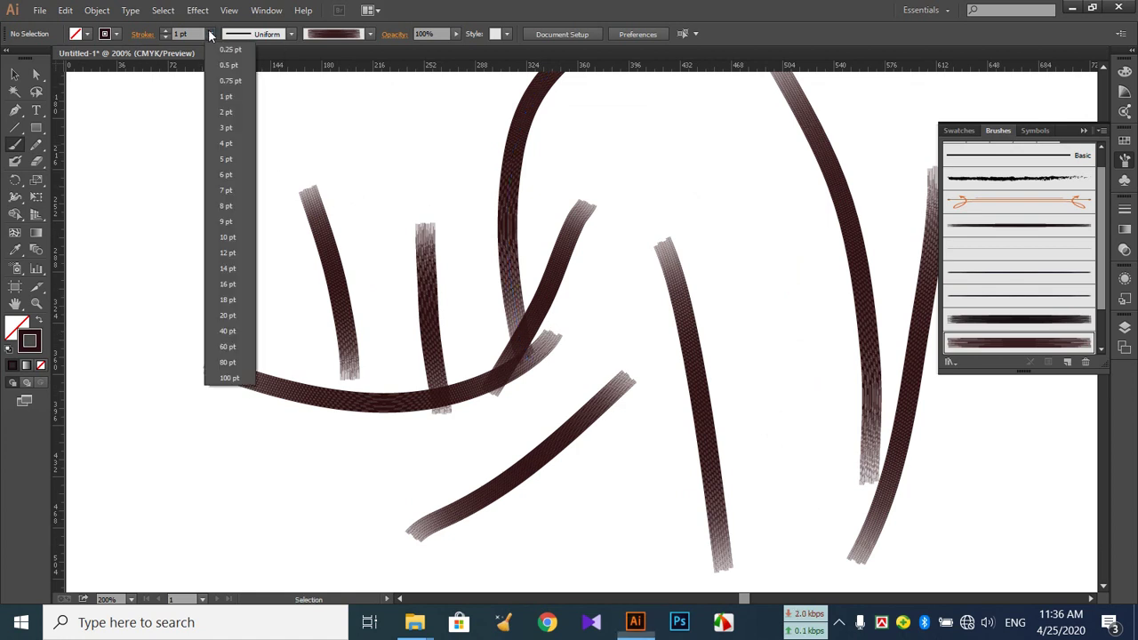
{"action": "left_click", "coordinate": [227, 112]}
{"action": "key", "text": "b"}
{"action": "left_click_drag", "start_coordinate": [182, 153], "coordinate": [289, 317]}
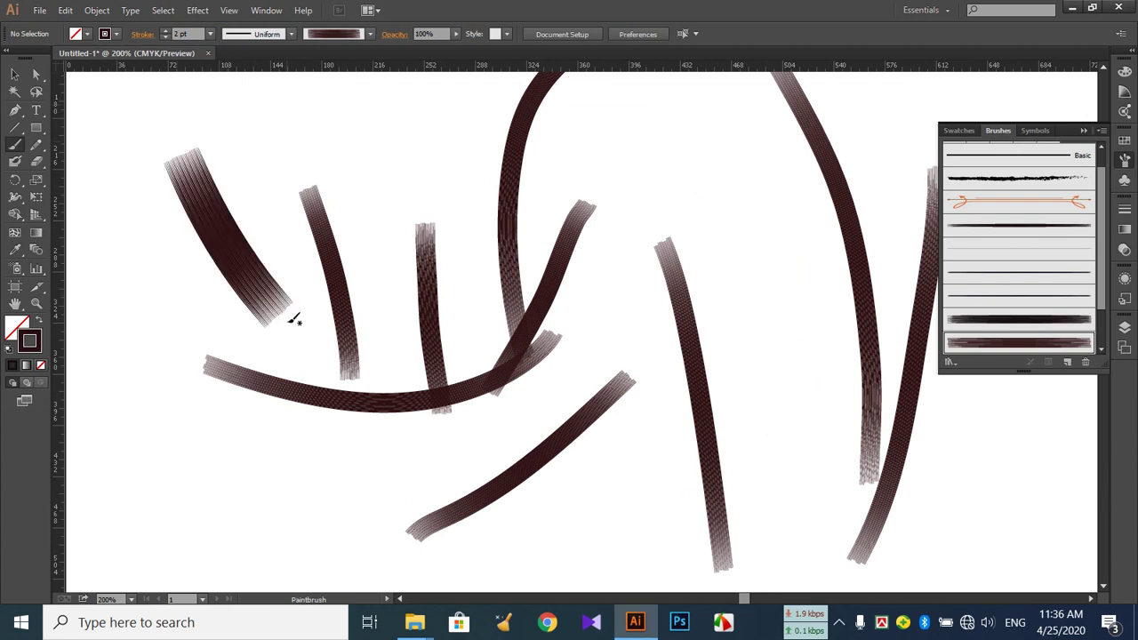
{"action": "mouse_move", "coordinate": [656, 180]}
{"action": "left_mouse_down"}
{"action": "mouse_move", "coordinate": [572, 386]}
{"action": "mouse_move", "coordinate": [547, 398]}
{"action": "left_mouse_up"}
{"action": "mouse_move", "coordinate": [758, 215]}
{"action": "left_mouse_down"}
{"action": "mouse_move", "coordinate": [752, 320]}
{"action": "mouse_move", "coordinate": [691, 454]}
{"action": "left_mouse_up"}
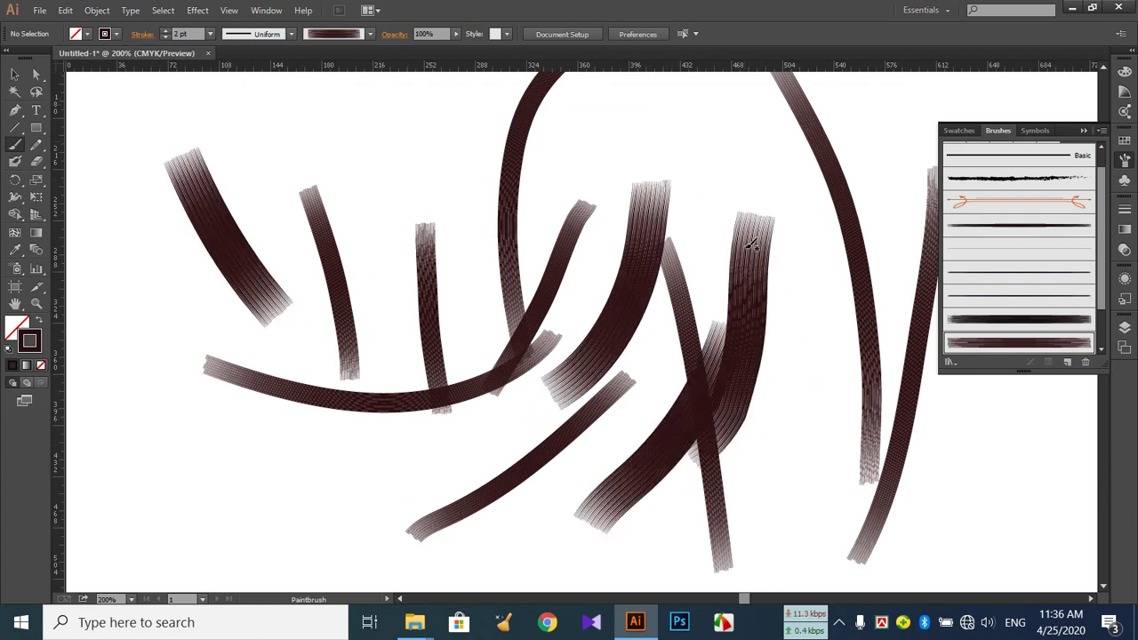
- Paint another curved 2 pt hair stroke in the empty area above the existing test strokes
{"action": "scroll", "coordinate": [752, 311], "scroll_direction": "up", "scroll_amount": 5}
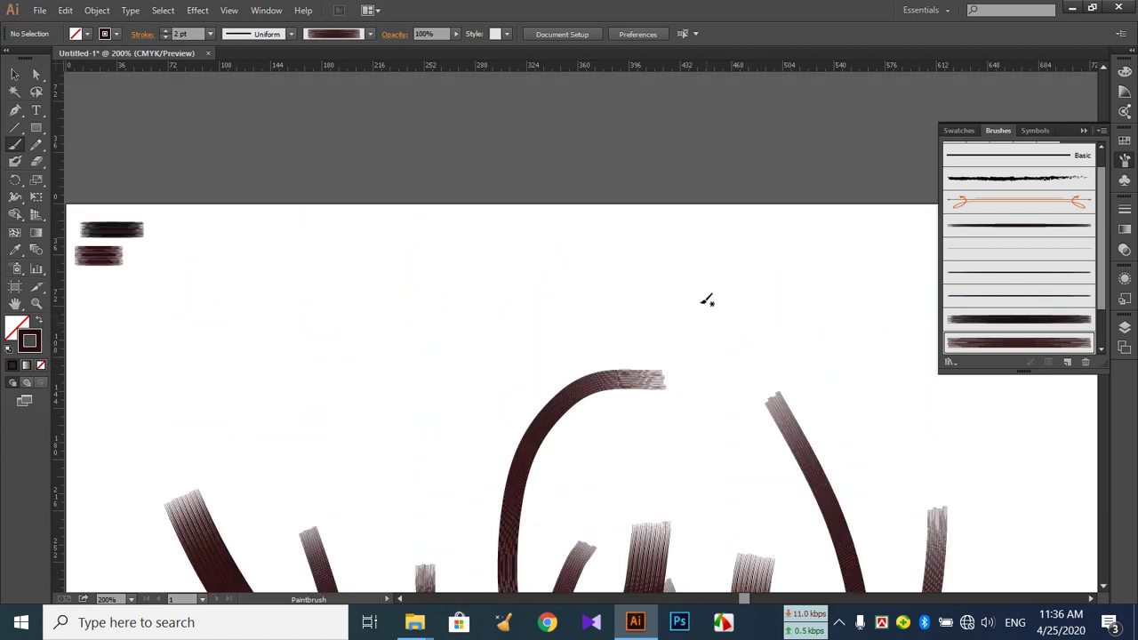
{"action": "scroll", "coordinate": [662, 305], "scroll_direction": "down", "scroll_amount": 1}
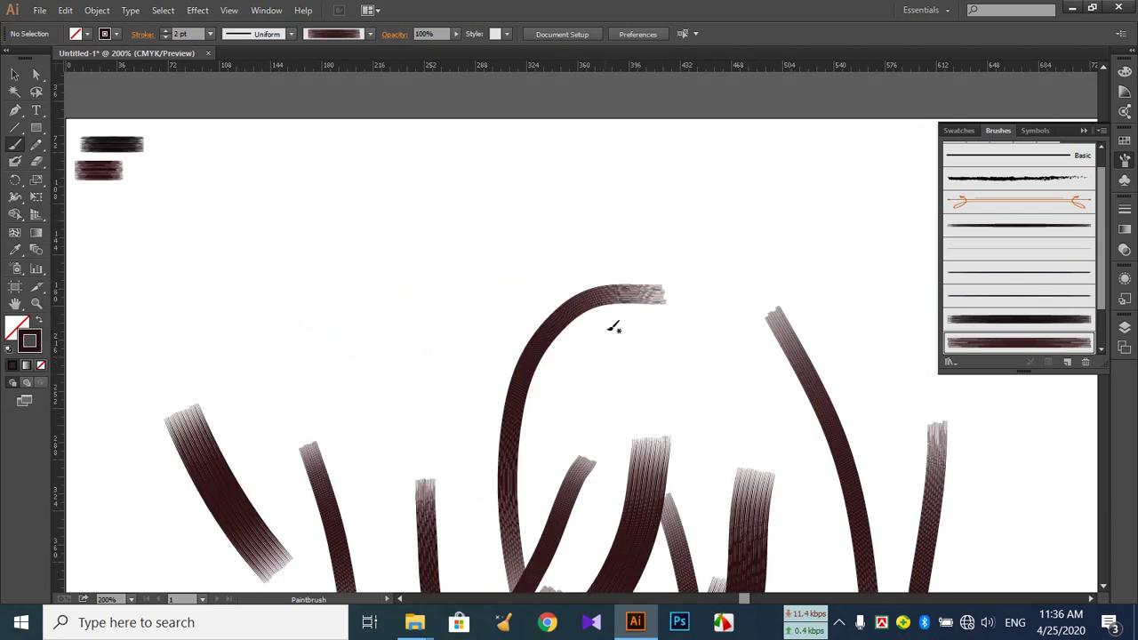
{"action": "scroll", "coordinate": [622, 328], "scroll_direction": "down", "scroll_amount": 1}
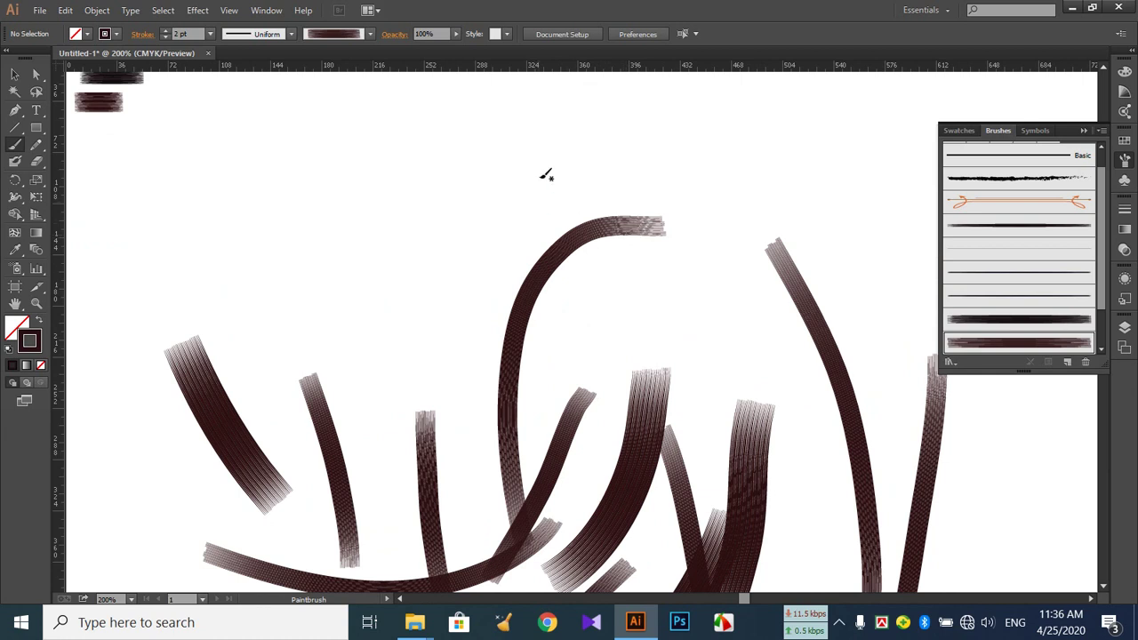
{"action": "left_click_drag", "start_coordinate": [539, 171], "coordinate": [405, 348]}
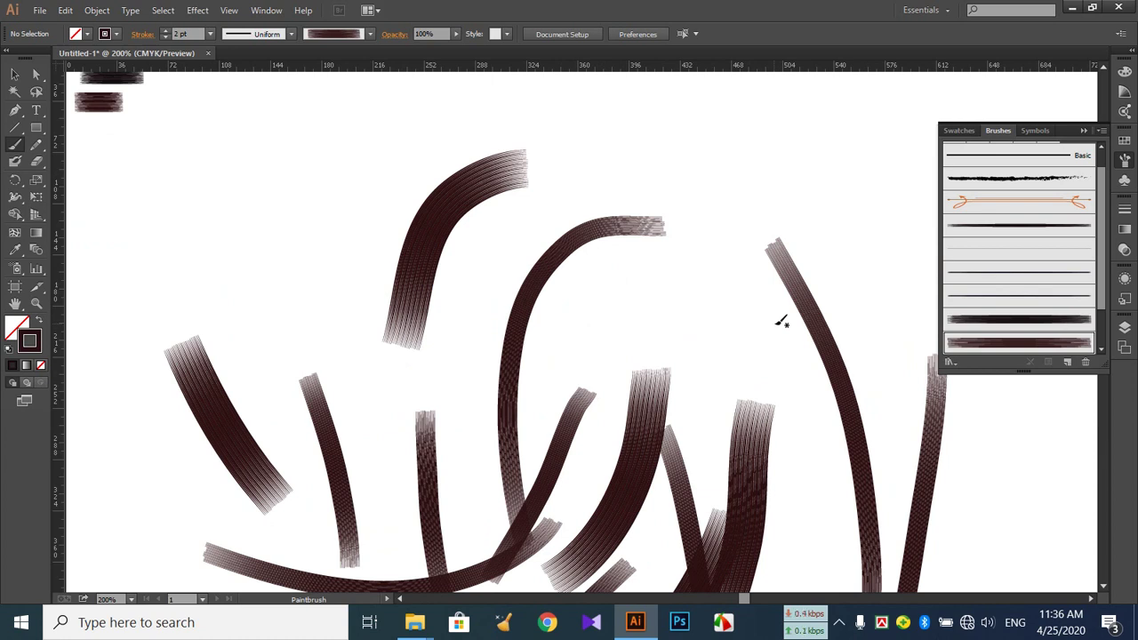
- Undo all the hair brush test strokes and the stroke weight change, leaving only the two brush samples
{"action": "key", "text": "ctrl+z"}
{"action": "key", "text": "ctrl+z"}
{"action": "key", "text": "ctrl+z"}
{"action": "key", "text": "ctrl+z"}
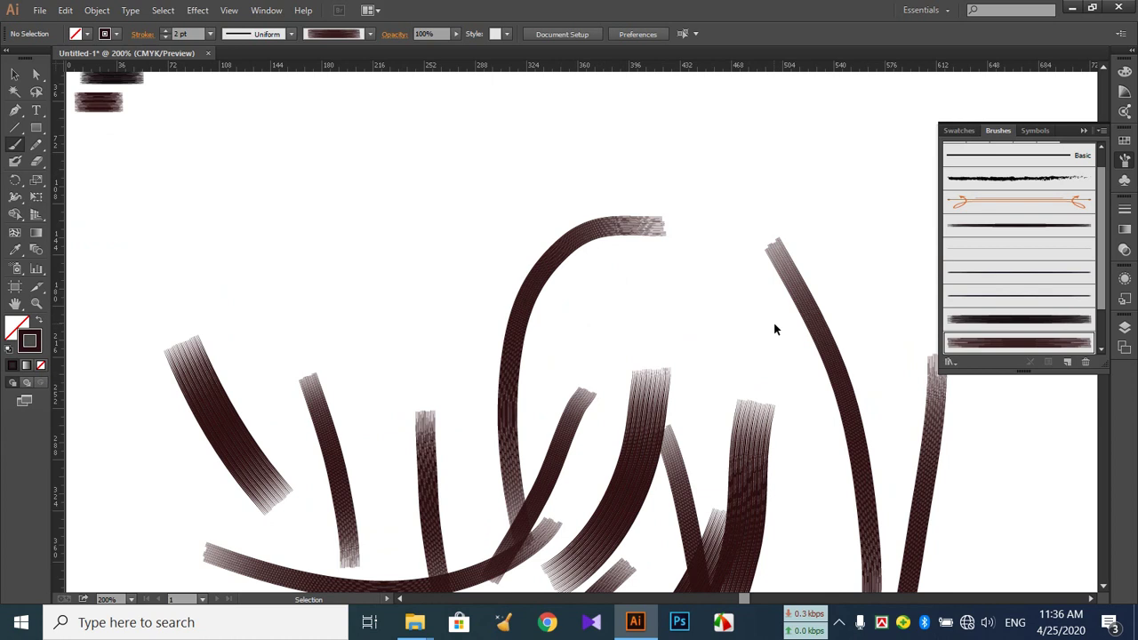
{"action": "key", "text": "ctrl+z"}
{"action": "key", "text": "ctrl+z"}
{"action": "key", "text": "ctrl+z"}
{"action": "key", "text": "ctrl+z"}
{"action": "key", "text": "ctrl+z"}
{"action": "key", "text": "ctrl+z"}
{"action": "key", "text": "ctrl+z"}
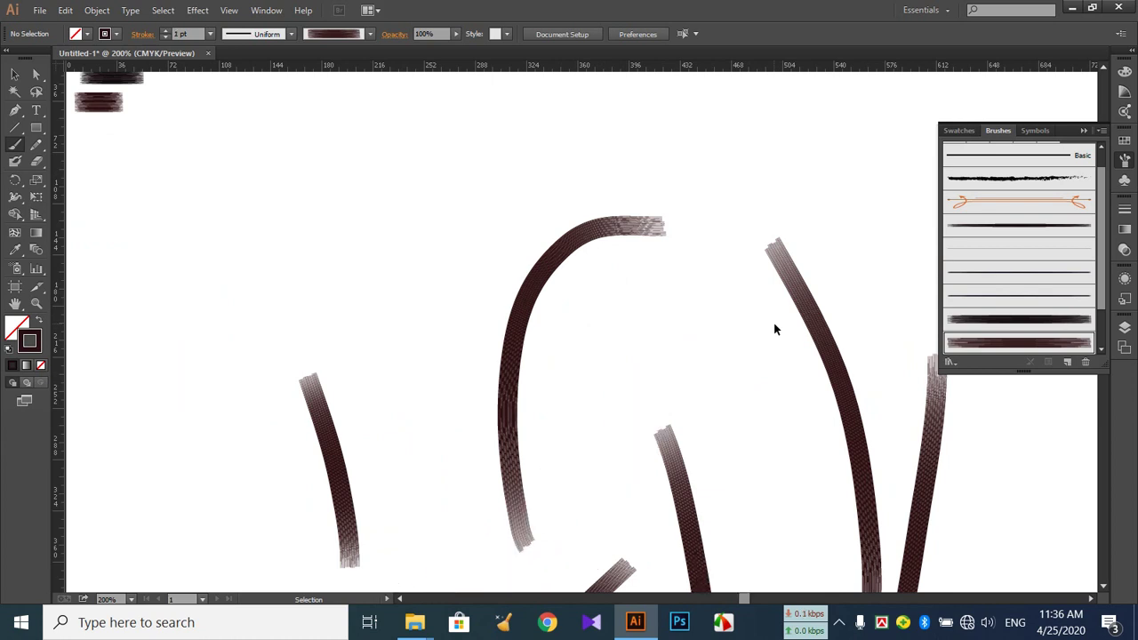
{"action": "key", "text": "ctrl+z"}
{"action": "key", "text": "ctrl+z"}
{"action": "key", "text": "ctrl+z"}
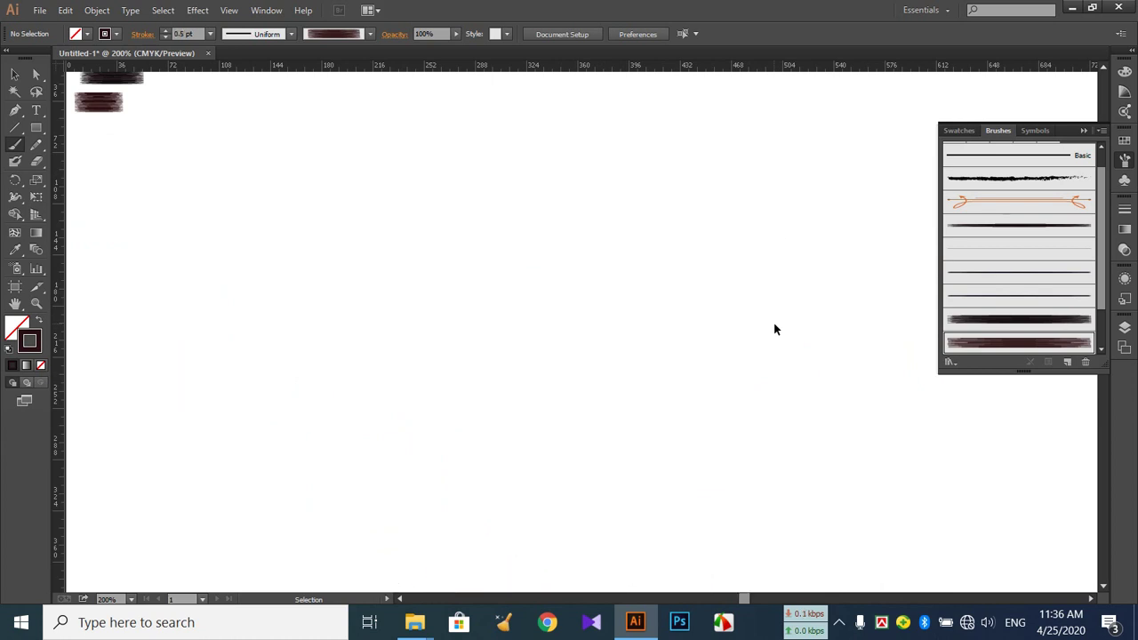
{"action": "scroll", "coordinate": [423, 173], "scroll_direction": "up", "scroll_amount": 1}
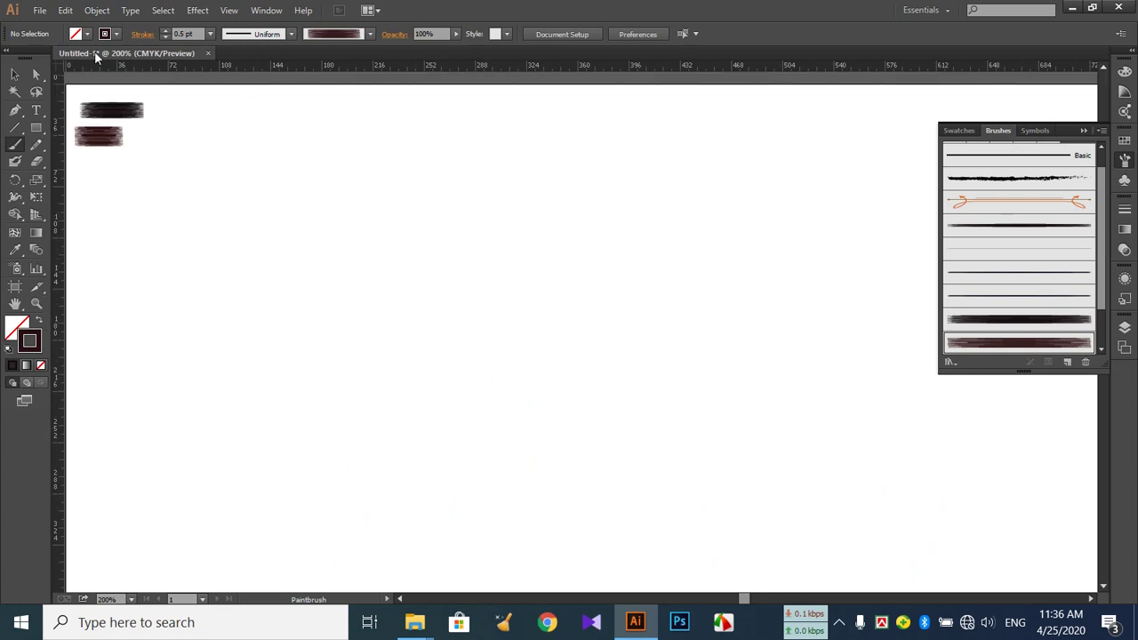
{"action": "left_click", "coordinate": [40, 10]}
{"action": "left_click", "coordinate": [67, 30]}
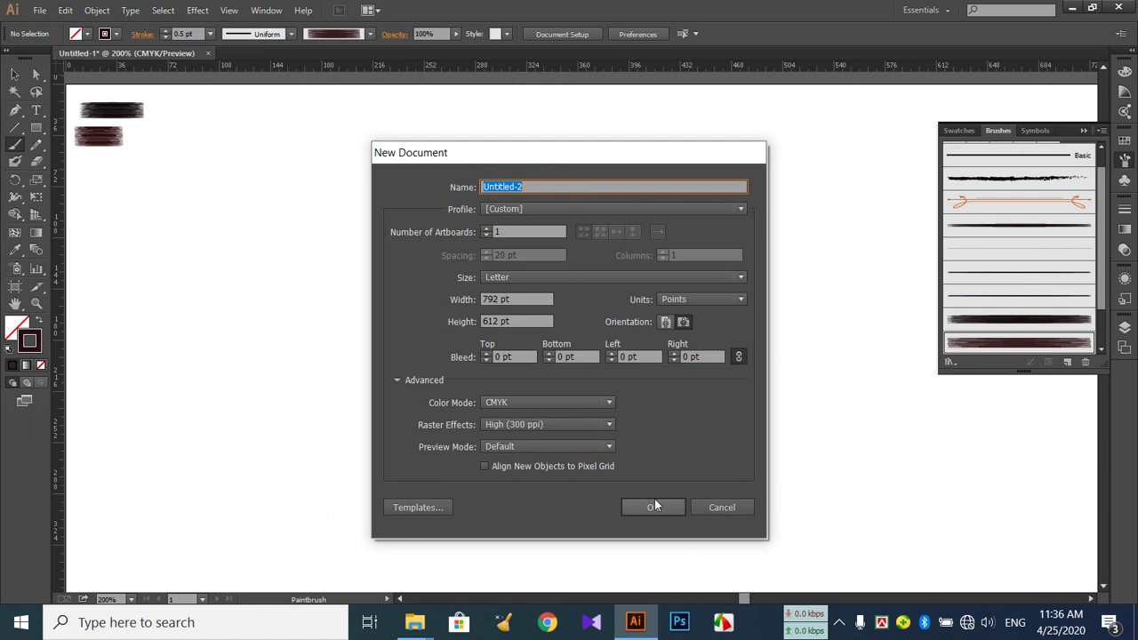
{"action": "left_click", "coordinate": [742, 507]}
- Open the h4 portrait image from the Desktop
{"action": "left_click", "coordinate": [40, 10]}
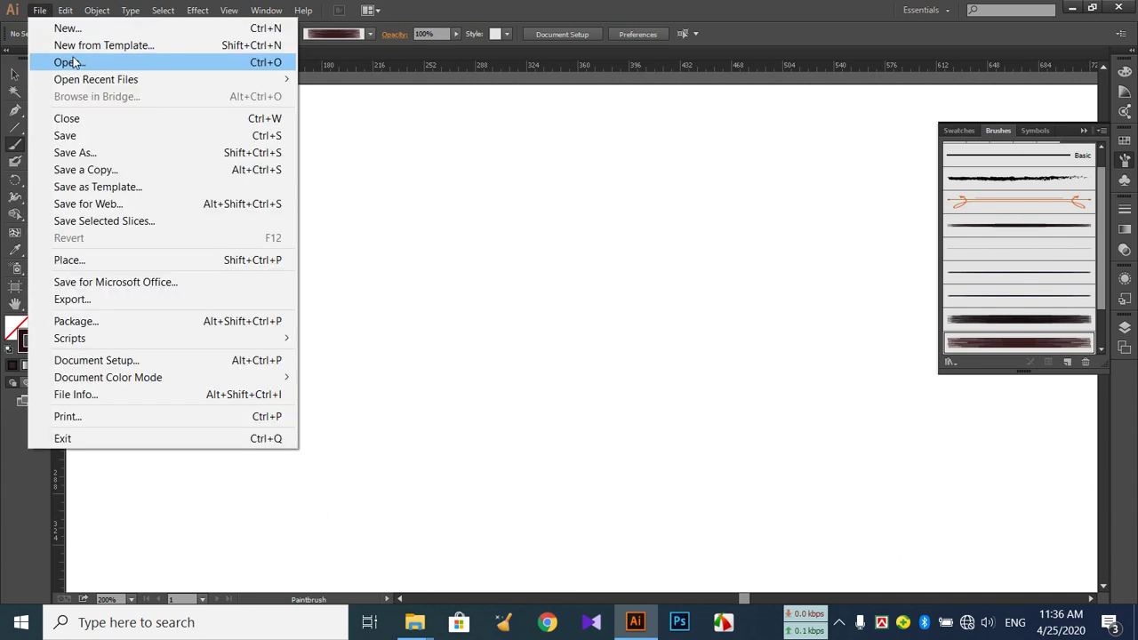
{"action": "left_click", "coordinate": [116, 65]}
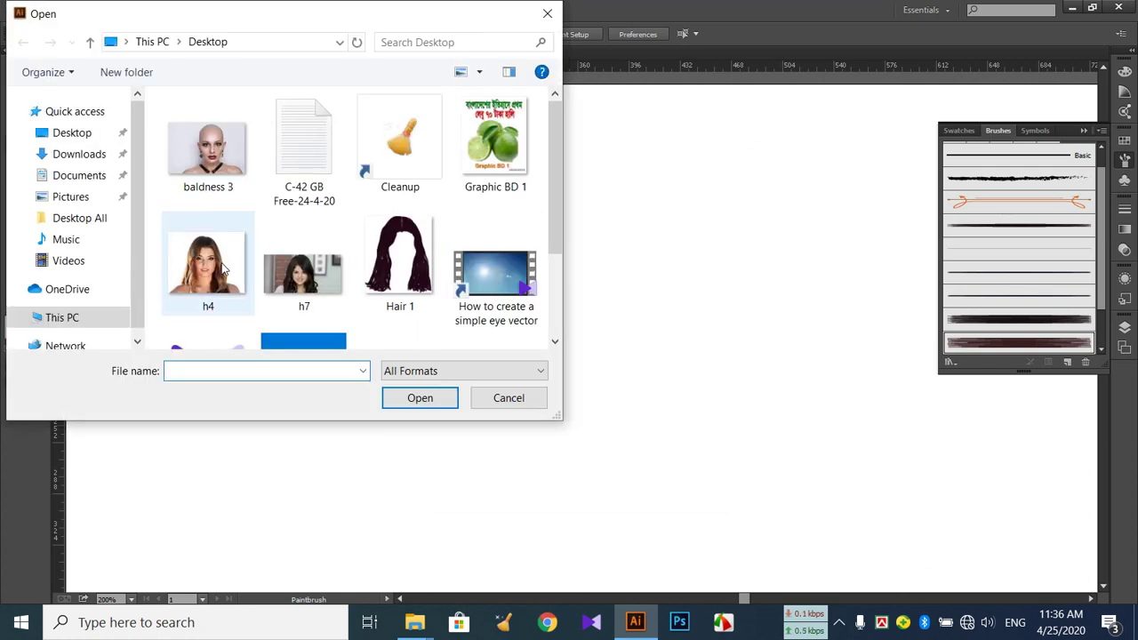
{"action": "double_click", "coordinate": [220, 267]}
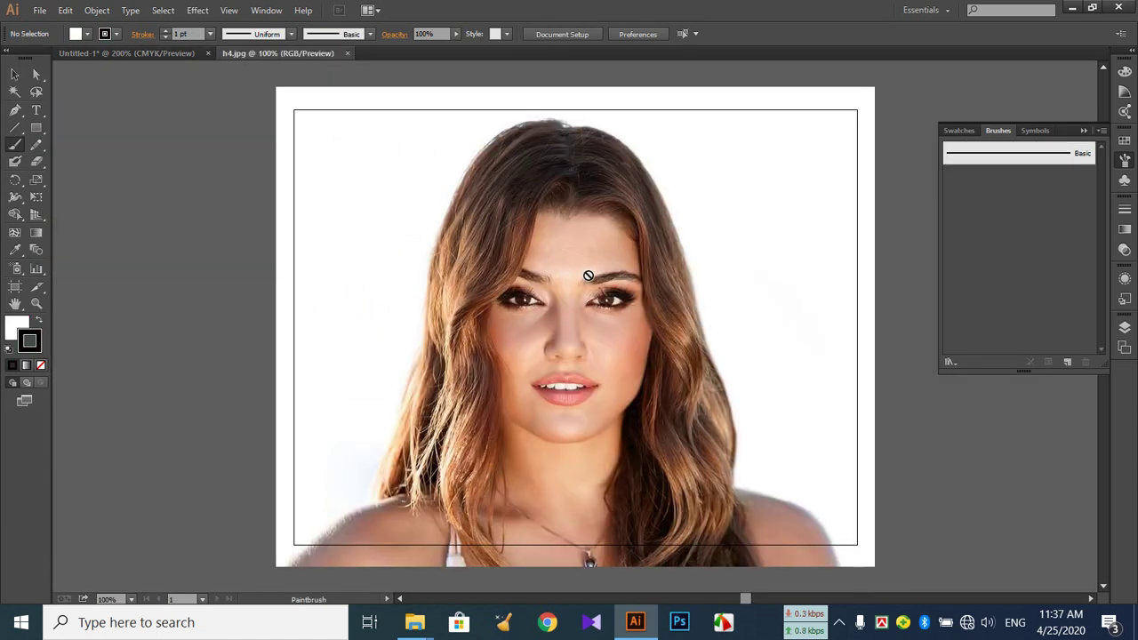
- Float the h4.jpg window, transfer the portrait into the Untitled-1 document, and close the h4.jpg window
{"action": "left_click", "coordinate": [15, 75]}
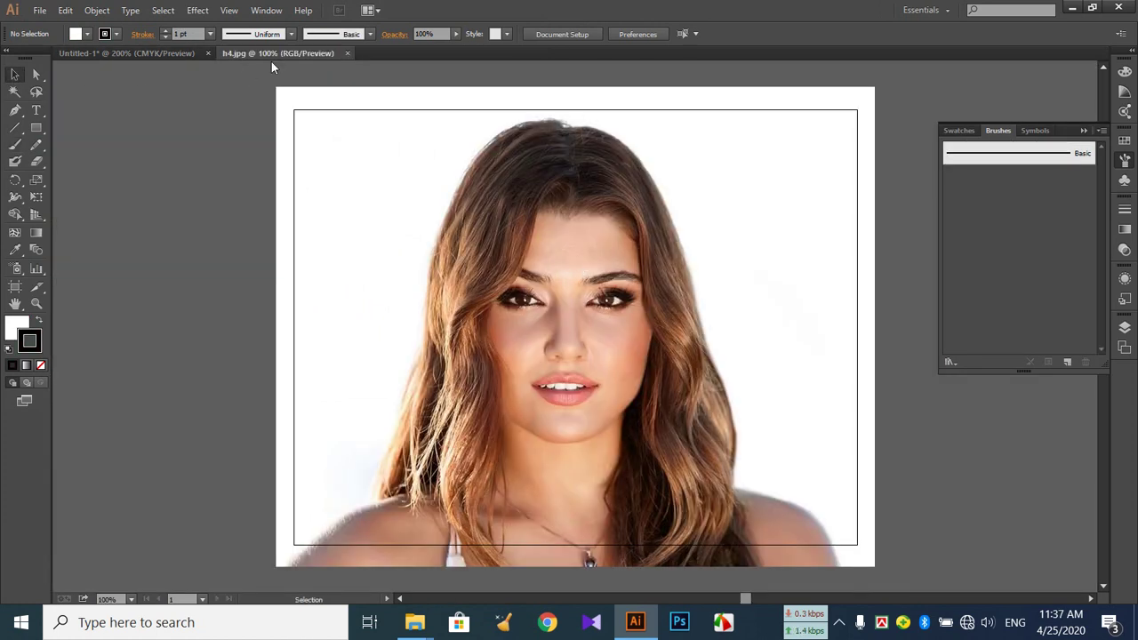
{"action": "left_click_drag", "start_coordinate": [271, 57], "coordinate": [308, 108]}
{"action": "left_click_drag", "start_coordinate": [664, 217], "coordinate": [177, 251]}
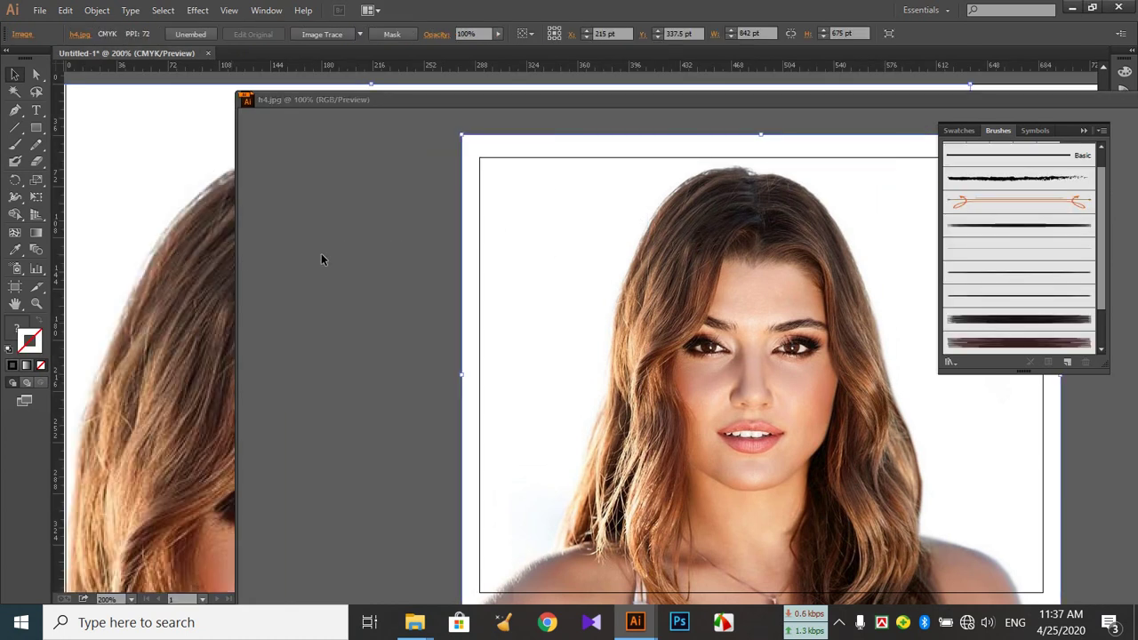
{"action": "left_click_drag", "start_coordinate": [609, 105], "coordinate": [528, 186]}
{"action": "left_click_drag", "start_coordinate": [721, 178], "coordinate": [468, 190]}
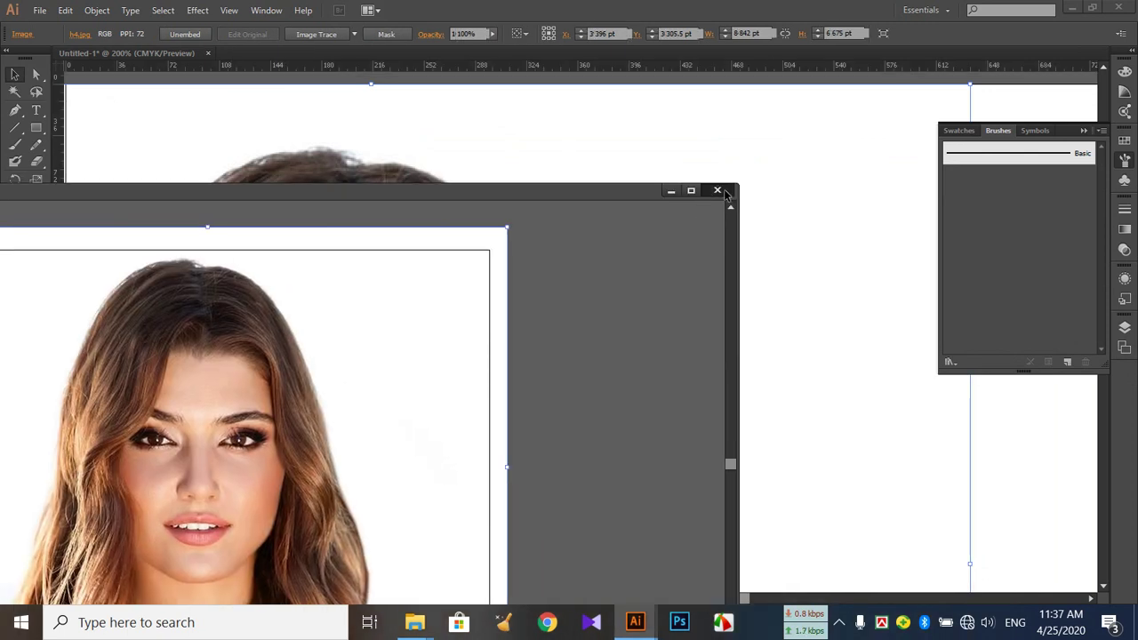
{"action": "left_click", "coordinate": [718, 190]}
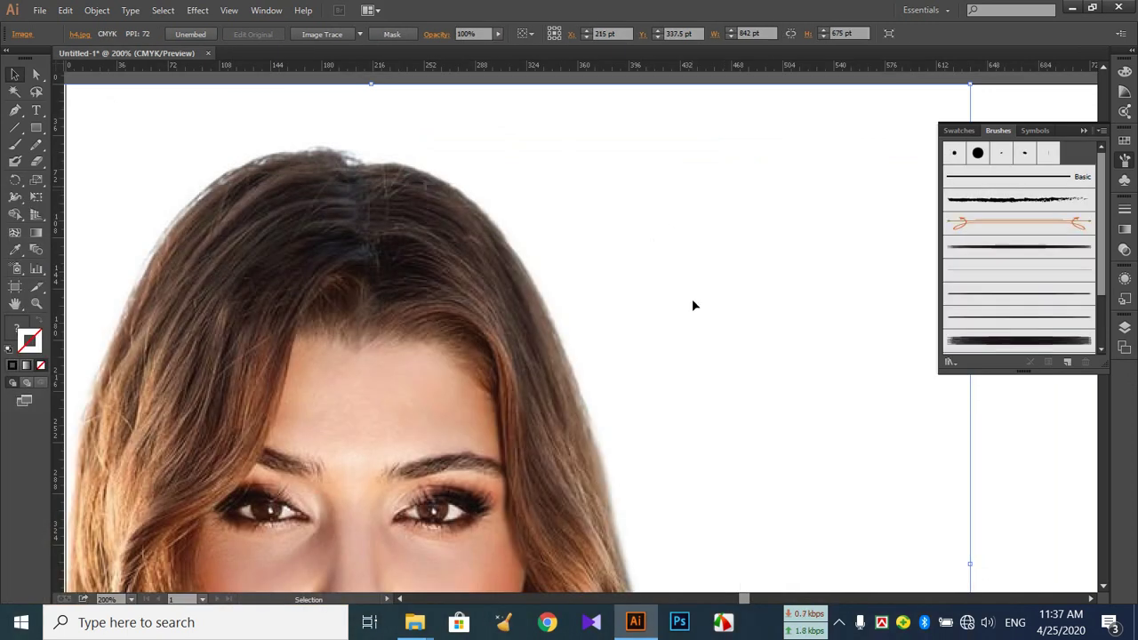
{"action": "key", "text": "Delete"}
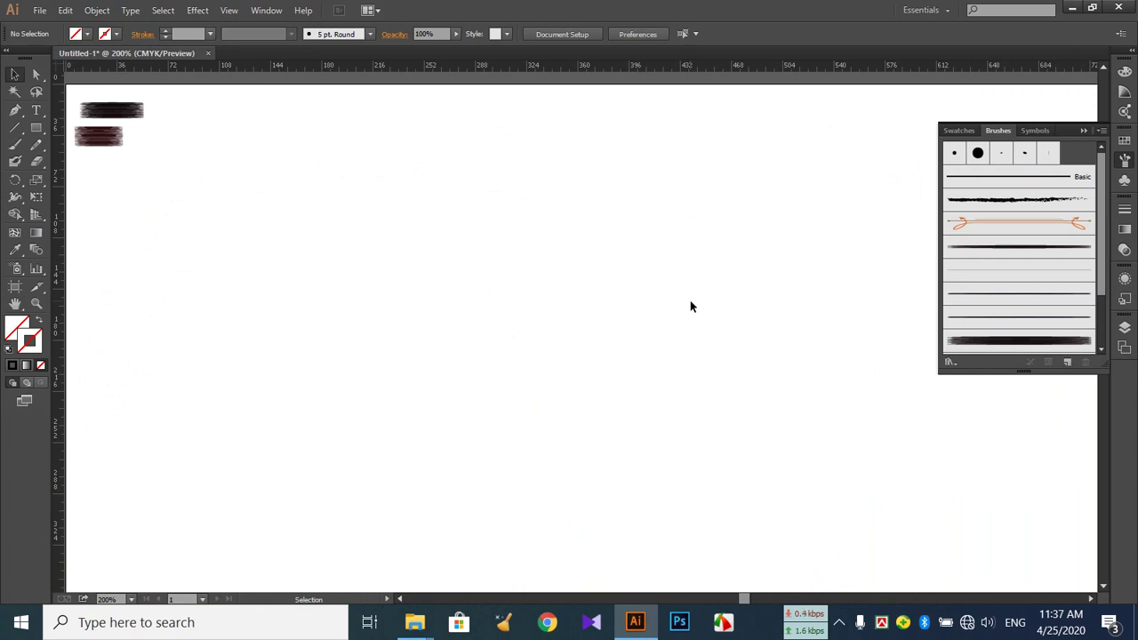
{"action": "key", "text": "ctrl+z"}
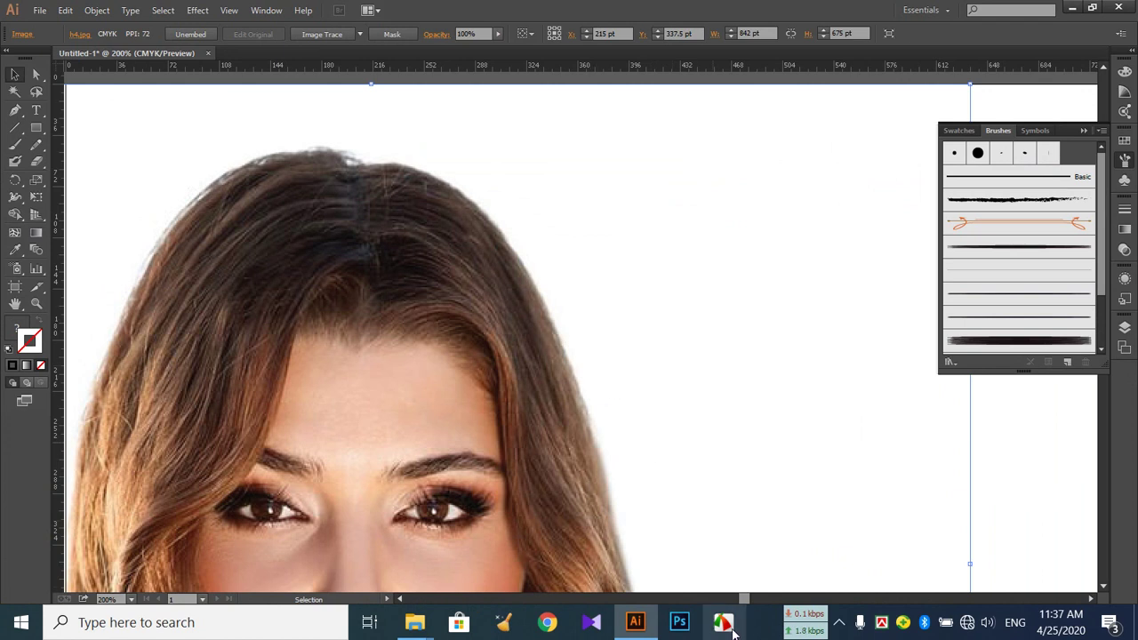
{"action": "left_click", "coordinate": [732, 630]}
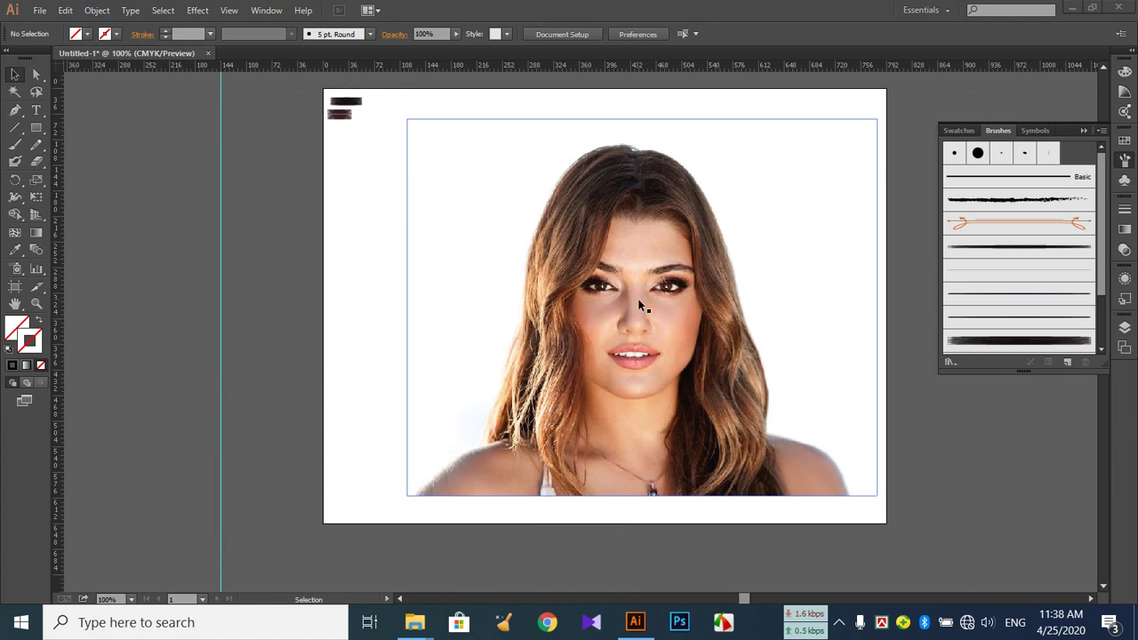
- Shift the portrait on the artboard to about X 428.5 pt, Y 317.4 pt, and add a new targeted layer above it
{"action": "left_click_drag", "start_coordinate": [636, 284], "coordinate": [622, 290]}
{"action": "left_click", "coordinate": [1124, 328]}
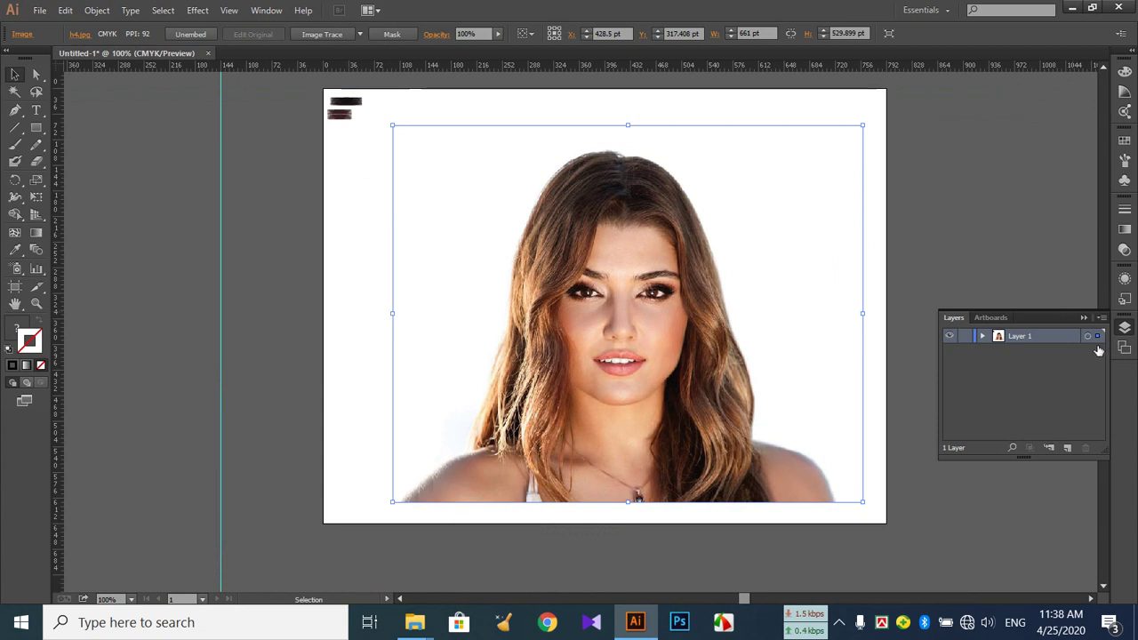
{"action": "left_click", "coordinate": [1067, 447]}
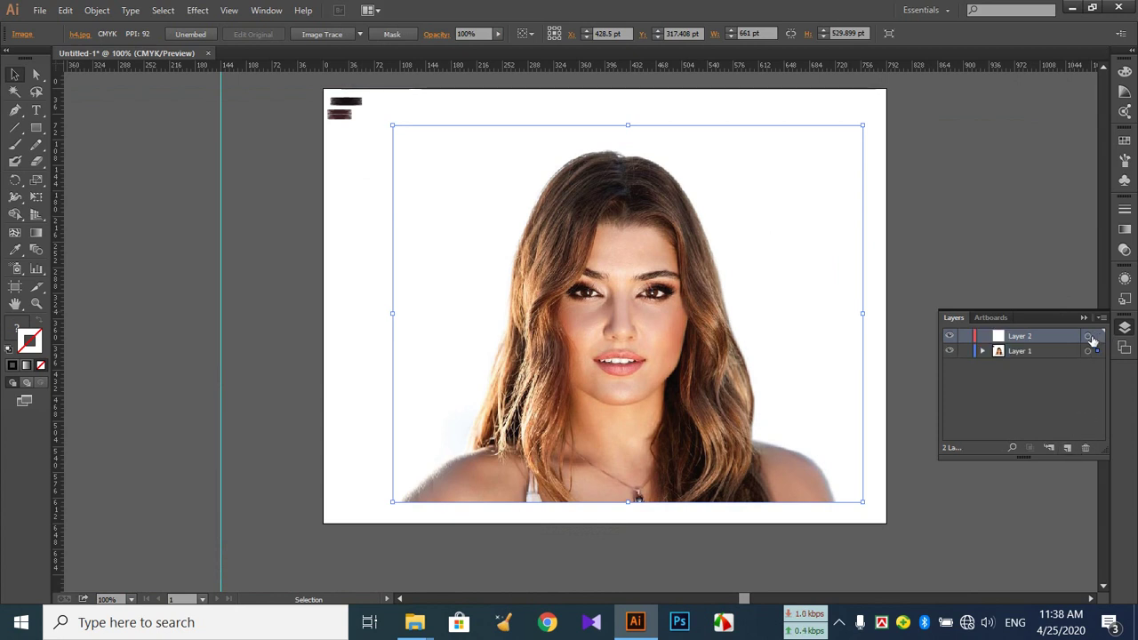
{"action": "left_click", "coordinate": [1090, 339]}
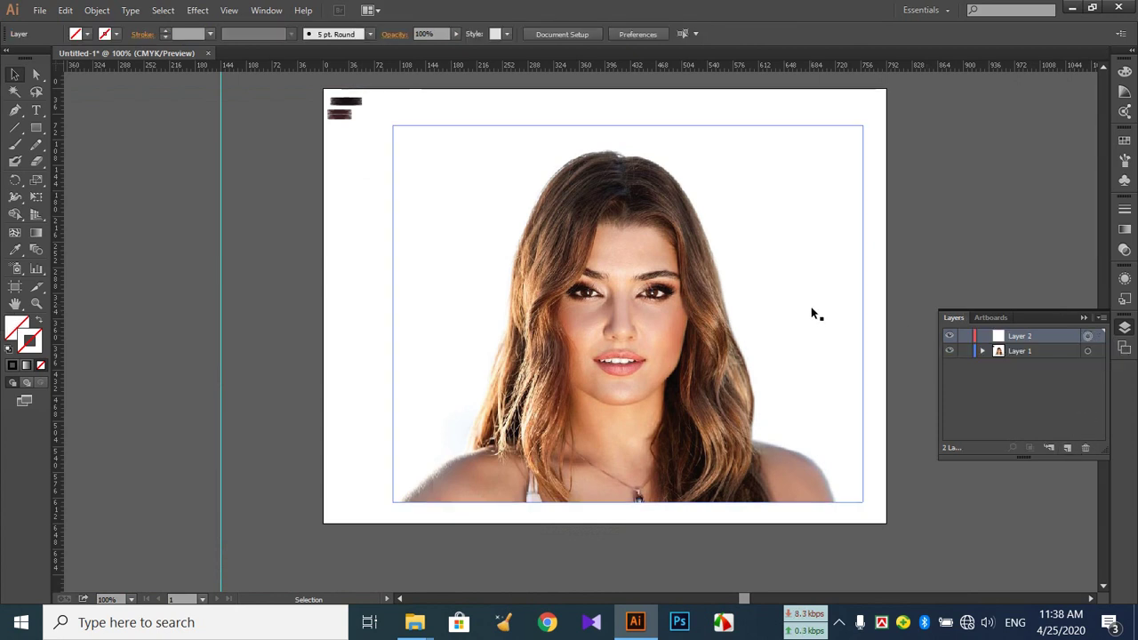
{"action": "key", "text": "a"}
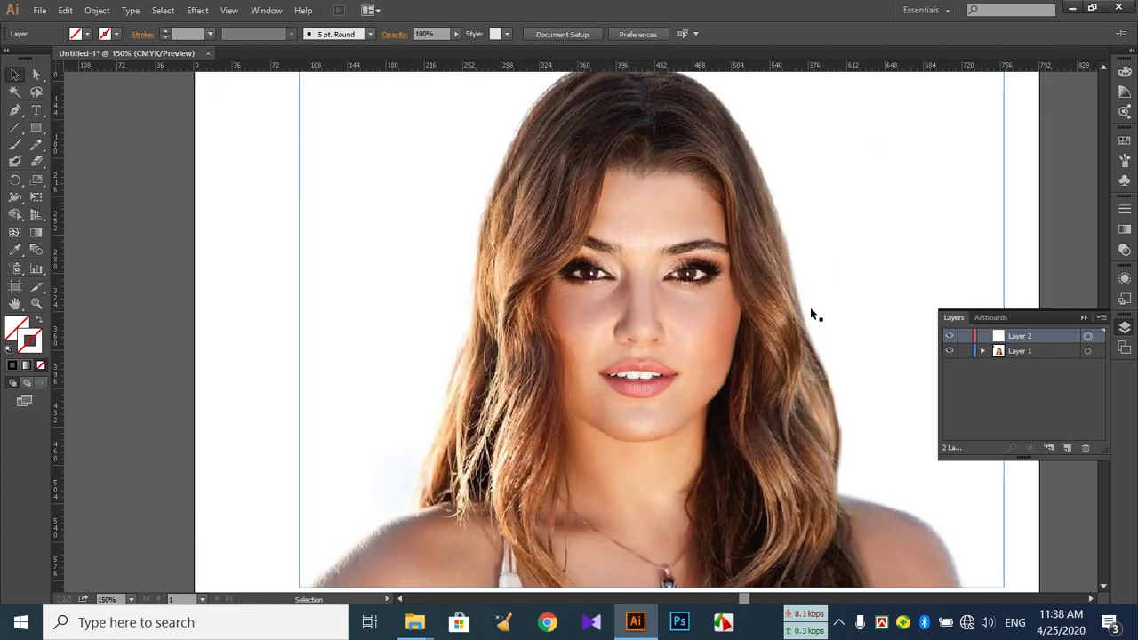
- Display the hair art brushes and activate the Paintbrush for drawing over the portrait's hair
{"action": "left_click_drag", "start_coordinate": [785, 335], "coordinate": [671, 343]}
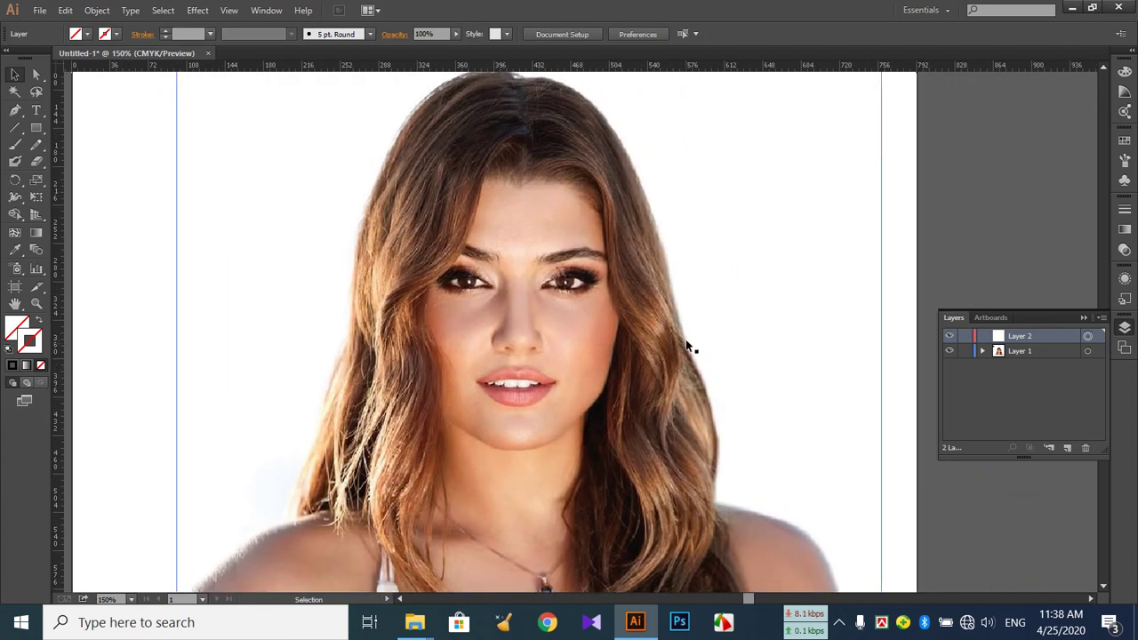
{"action": "scroll", "coordinate": [690, 345], "scroll_direction": "up", "scroll_amount": 2}
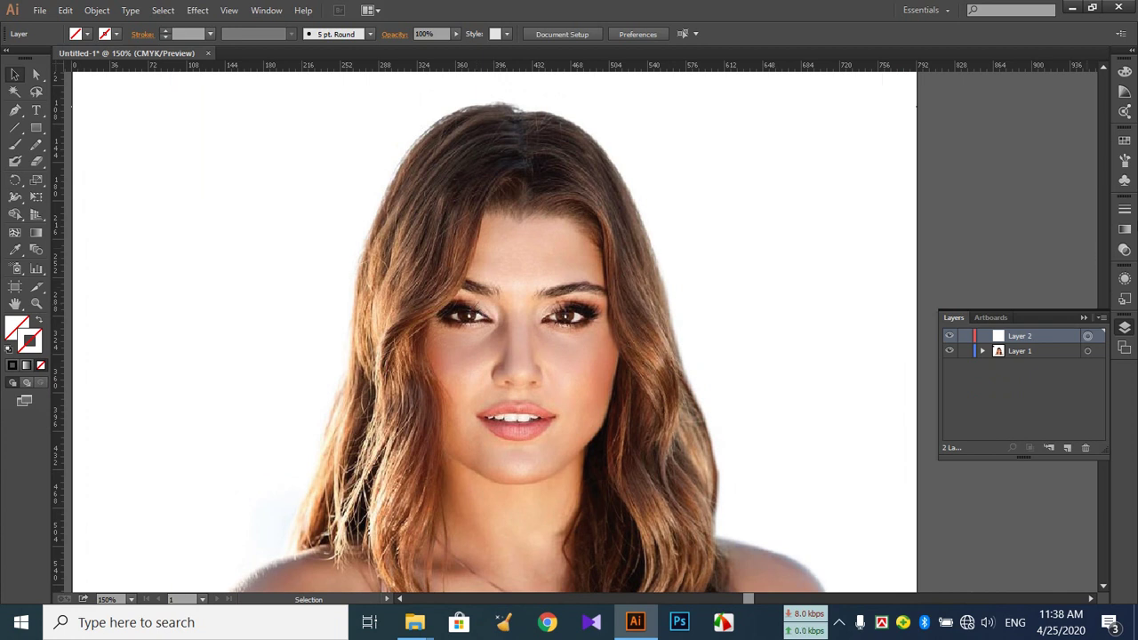
{"action": "left_click", "coordinate": [1125, 160]}
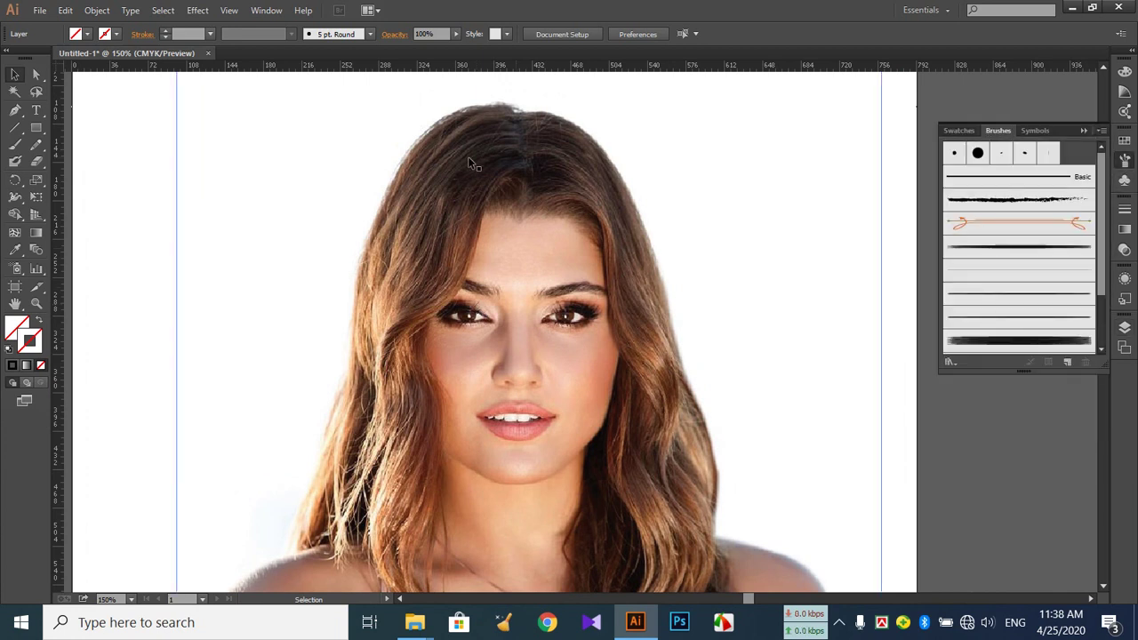
{"action": "key", "text": "b"}
{"action": "scroll", "coordinate": [1057, 276], "scroll_direction": "down", "scroll_amount": 2}
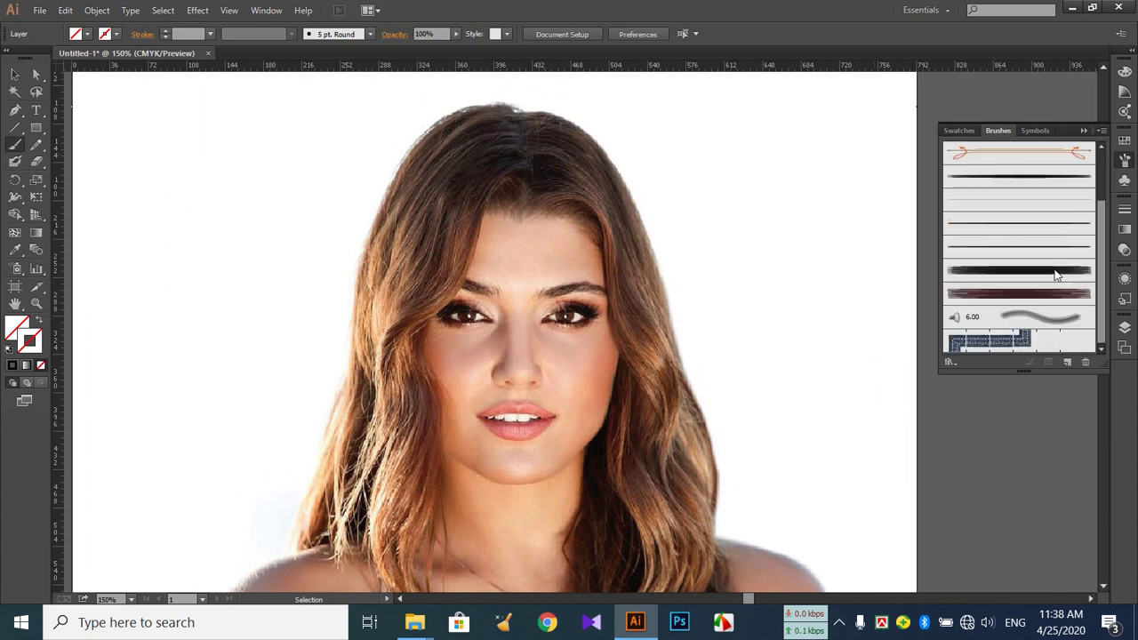
- Try the dark red hair art brush at 1 pt on the left side of the crown, and undo its strokes
{"action": "left_click", "coordinate": [1033, 297]}
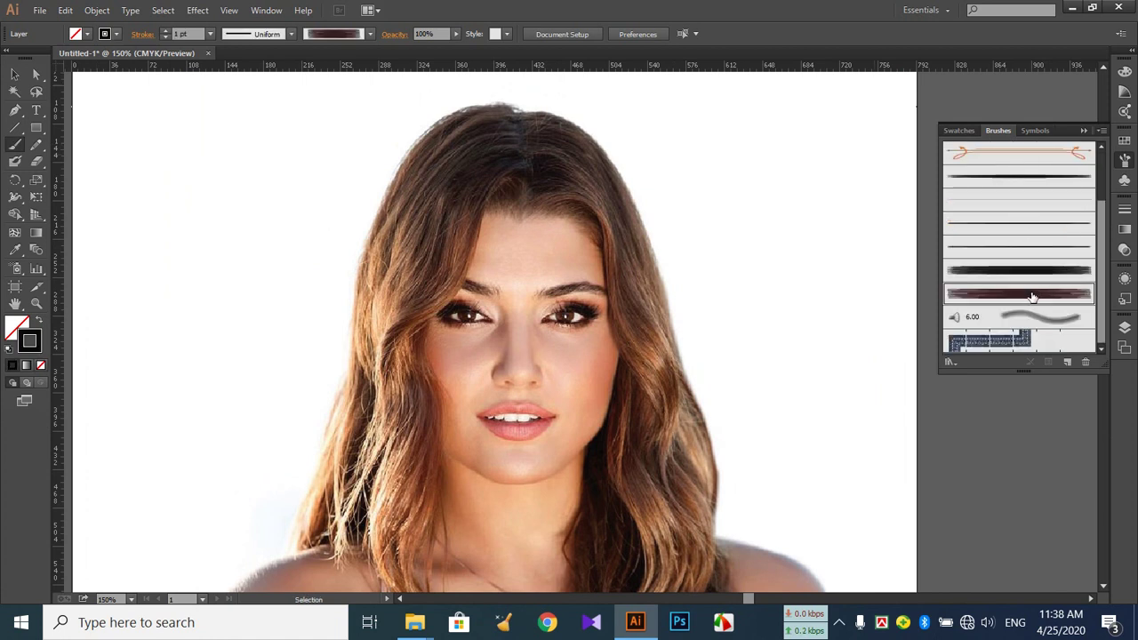
{"action": "mouse_move", "coordinate": [522, 151]}
{"action": "left_mouse_down"}
{"action": "mouse_move", "coordinate": [478, 162]}
{"action": "mouse_move", "coordinate": [449, 190]}
{"action": "mouse_move", "coordinate": [411, 259]}
{"action": "left_mouse_up"}
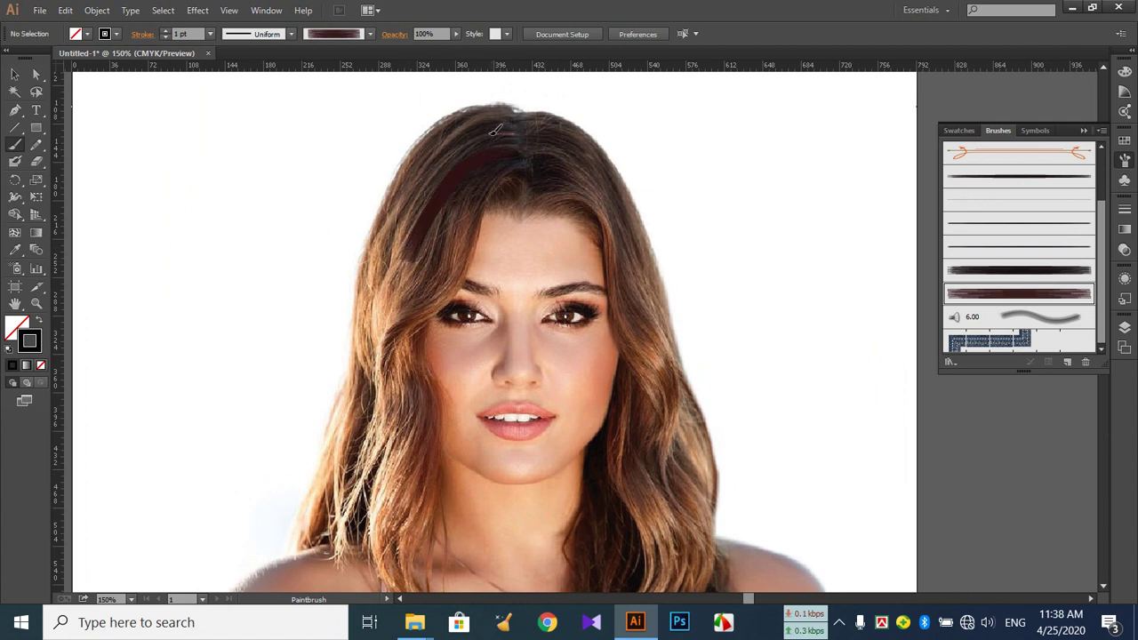
{"action": "mouse_move", "coordinate": [416, 220]}
{"action": "left_mouse_down"}
{"action": "mouse_move", "coordinate": [504, 119]}
{"action": "mouse_move", "coordinate": [434, 143]}
{"action": "mouse_move", "coordinate": [382, 189]}
{"action": "left_mouse_up"}
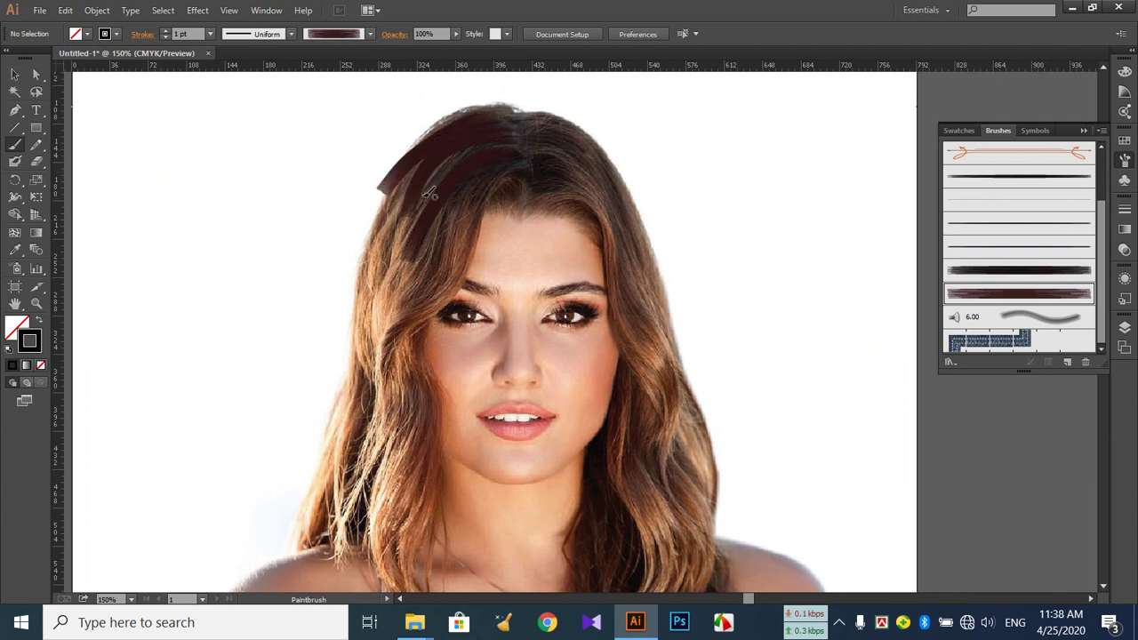
{"action": "key", "text": "ctrl+z"}
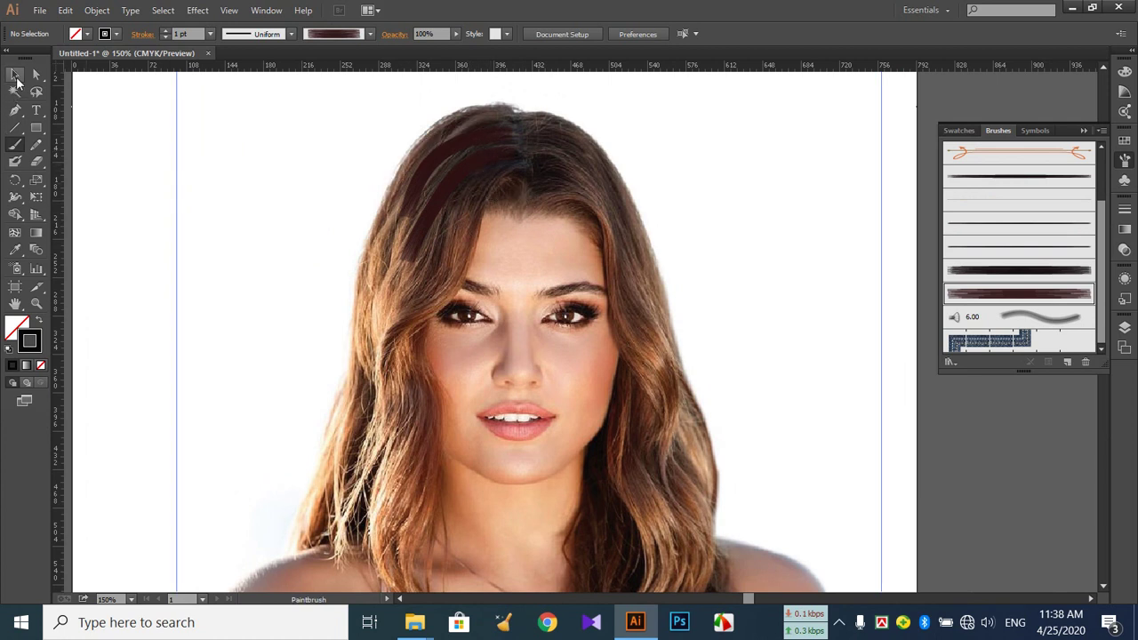
{"action": "key", "text": "ctrl+z"}
{"action": "key", "text": "ctrl+z"}
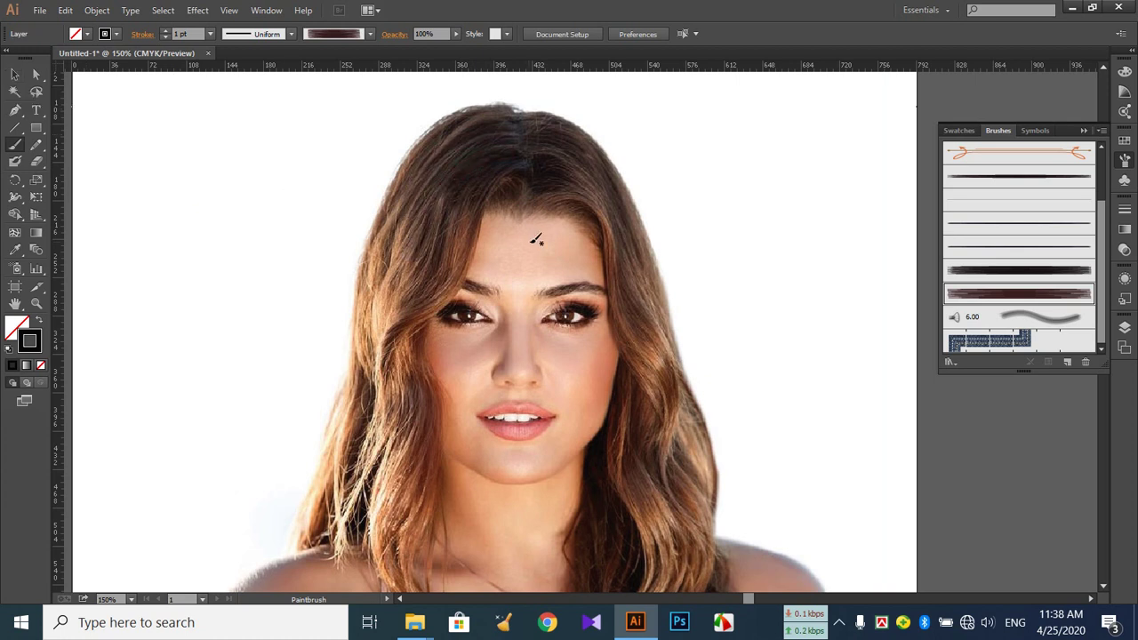
- Paint curved strands from the parting down the left side of the crown with the black hair art brush at 1 pt
{"action": "left_click", "coordinate": [982, 272]}
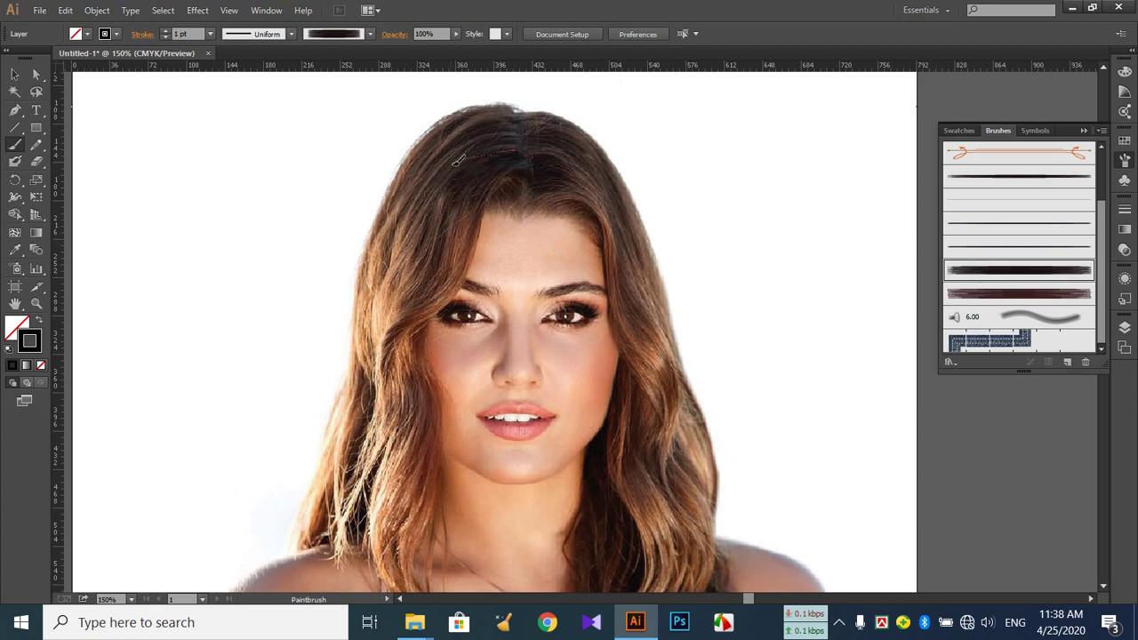
{"action": "left_click_drag", "start_coordinate": [410, 250], "coordinate": [411, 251]}
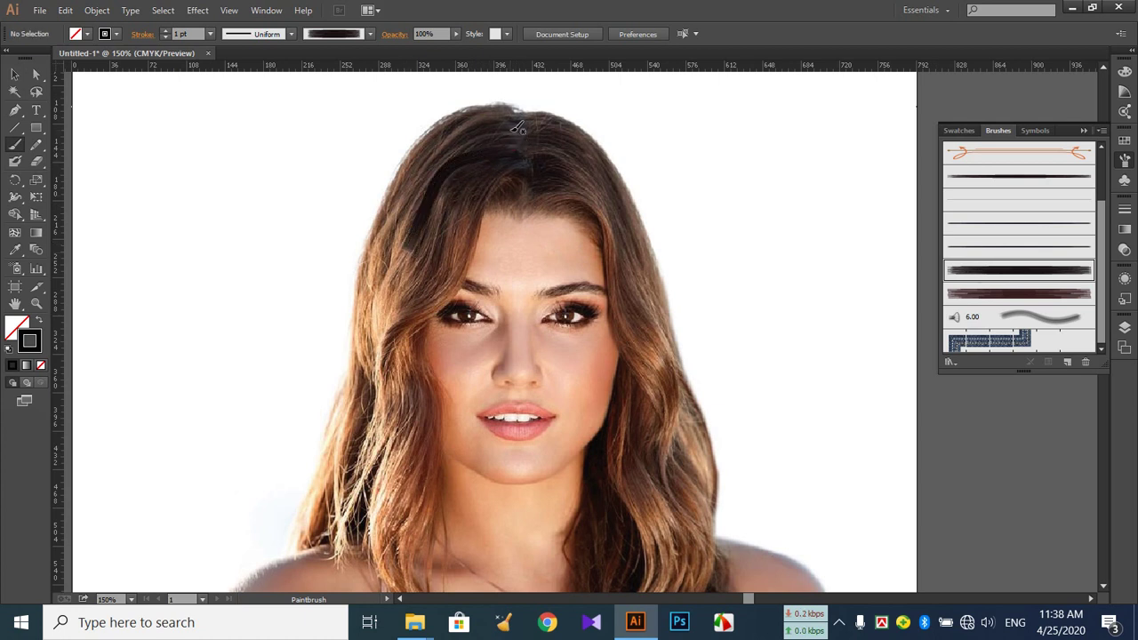
{"action": "left_click_drag", "start_coordinate": [439, 160], "coordinate": [419, 189]}
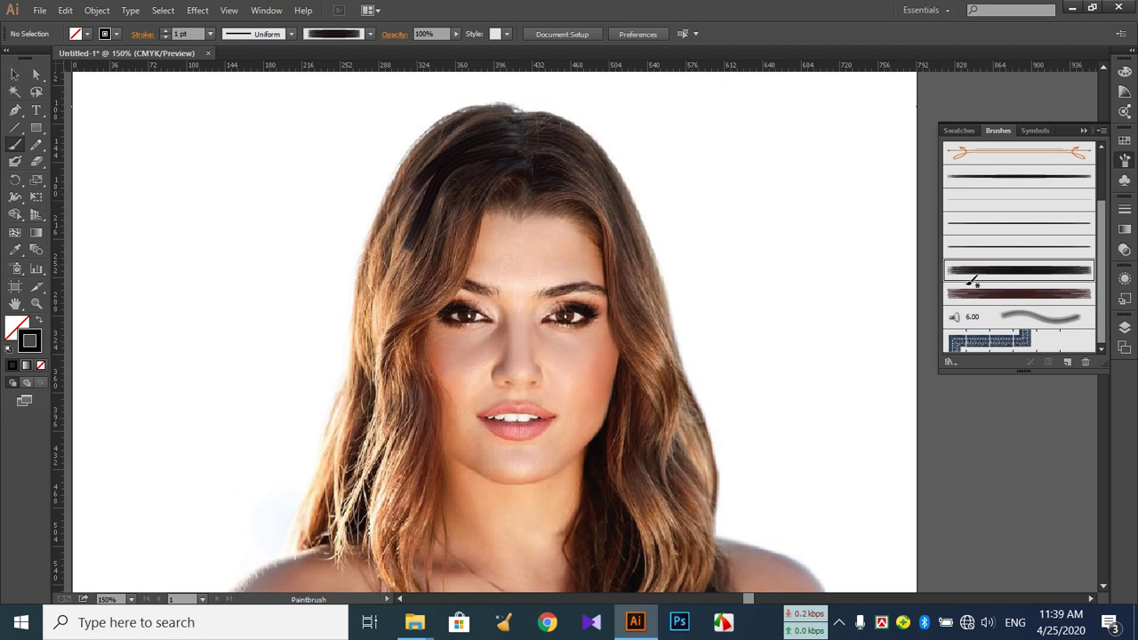
{"action": "left_click_drag", "start_coordinate": [469, 183], "coordinate": [412, 252]}
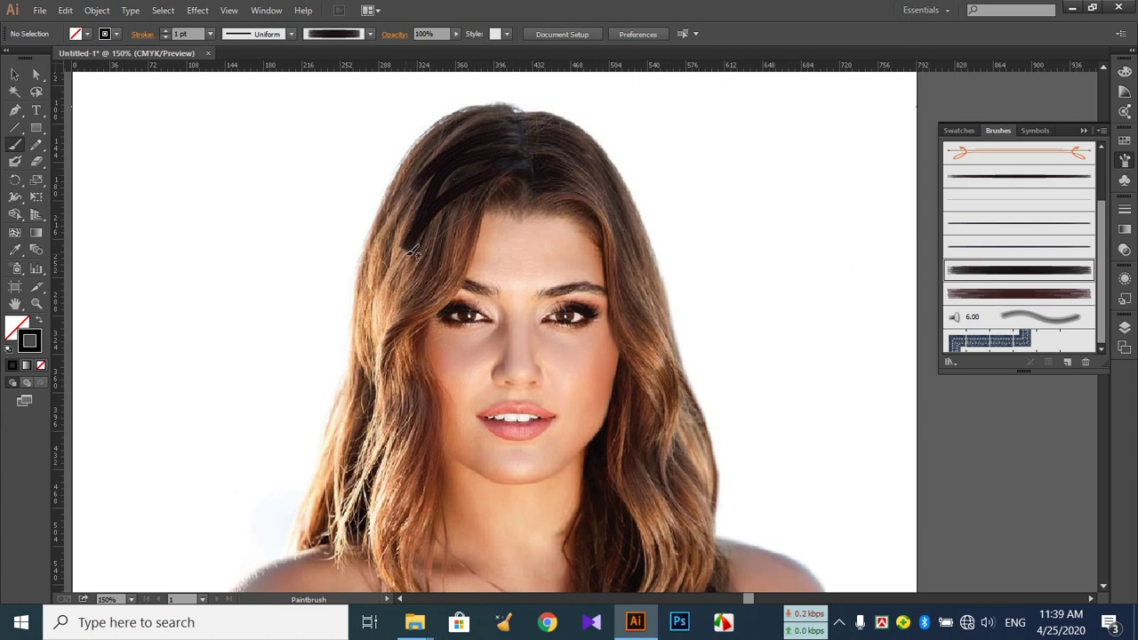
{"action": "left_click_drag", "start_coordinate": [511, 114], "coordinate": [377, 189]}
{"action": "key", "text": "ctrl+z"}
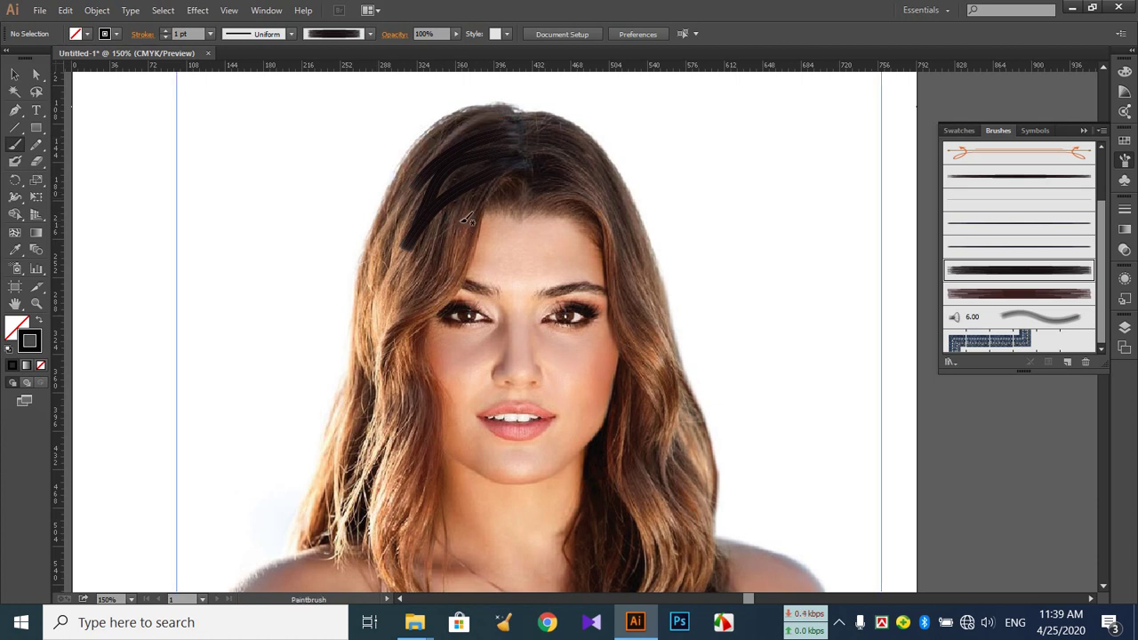
- Paint more black strands over the upper left crown, following the head's outline from the parting down to the temple
{"action": "key", "text": "ctrl+plus"}
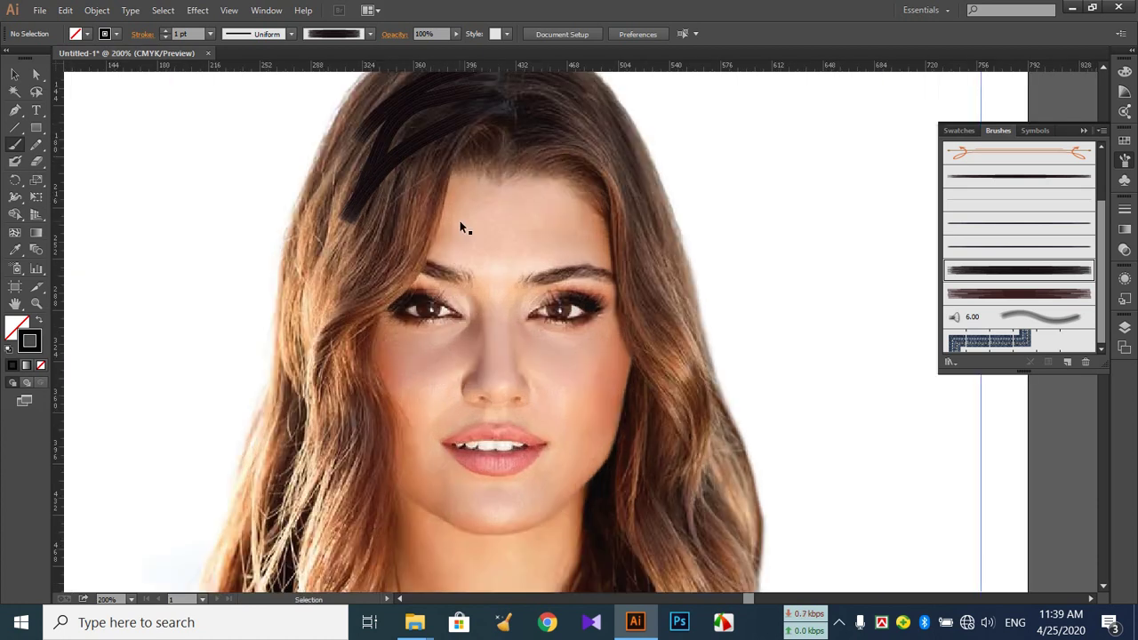
{"action": "scroll", "coordinate": [542, 225], "scroll_direction": "up", "scroll_amount": 4}
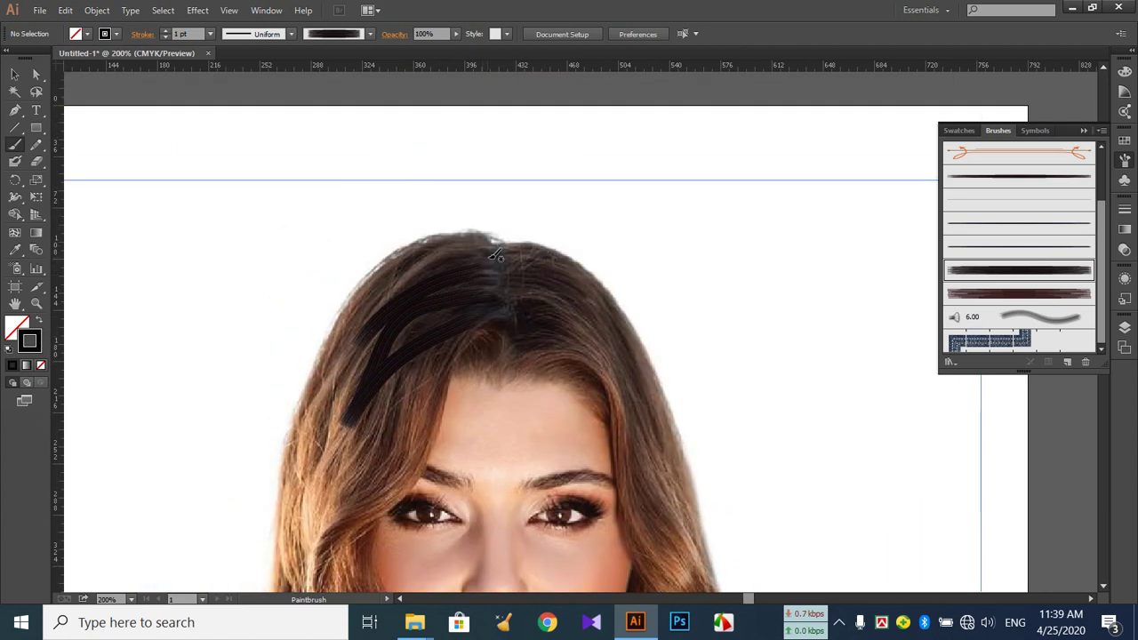
{"action": "left_click_drag", "start_coordinate": [486, 257], "coordinate": [468, 257]}
{"action": "left_click_drag", "start_coordinate": [359, 338], "coordinate": [357, 340]}
{"action": "mouse_move", "coordinate": [482, 235]}
{"action": "left_mouse_down"}
{"action": "mouse_move", "coordinate": [431, 240]}
{"action": "mouse_move", "coordinate": [363, 291]}
{"action": "mouse_move", "coordinate": [349, 326]}
{"action": "left_mouse_up"}
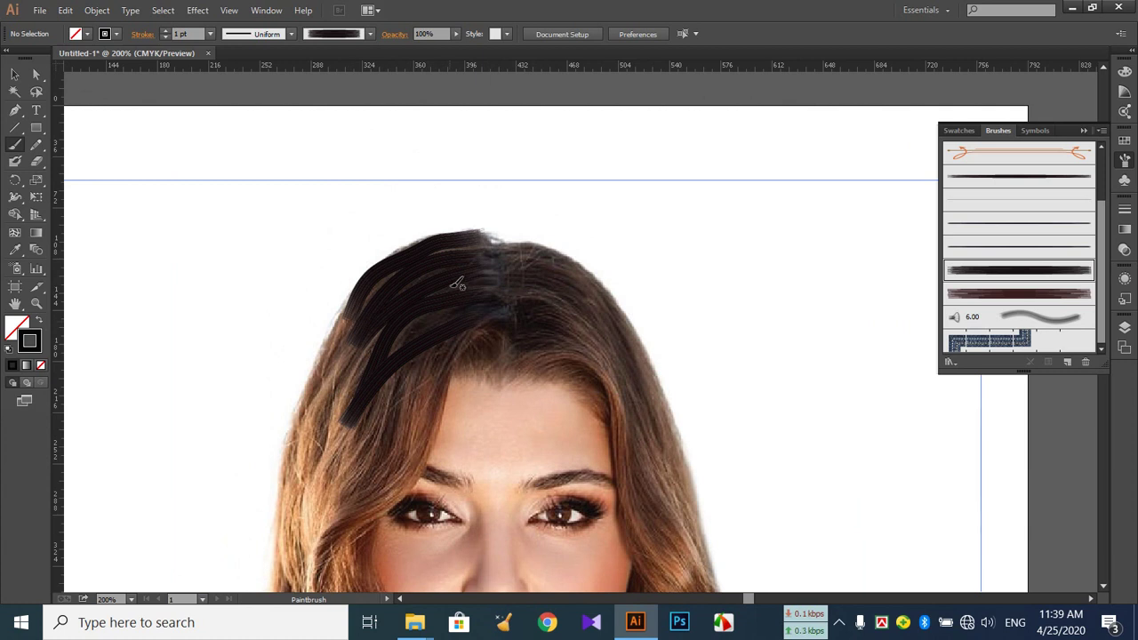
{"action": "key", "text": "ctrl+z"}
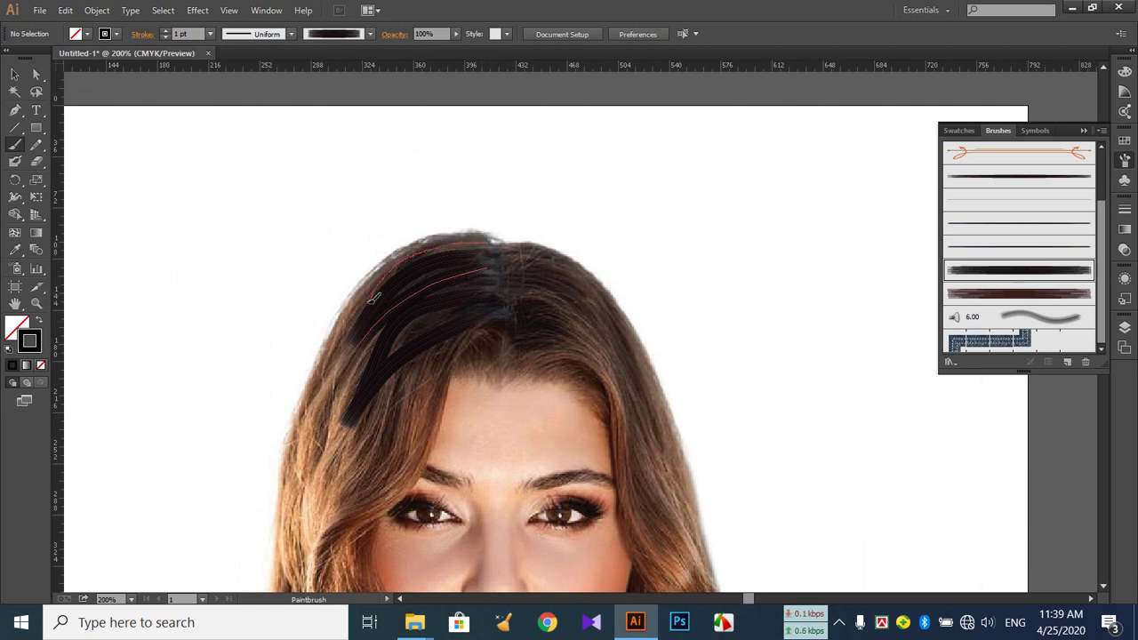
{"action": "left_click_drag", "start_coordinate": [363, 313], "coordinate": [365, 314]}
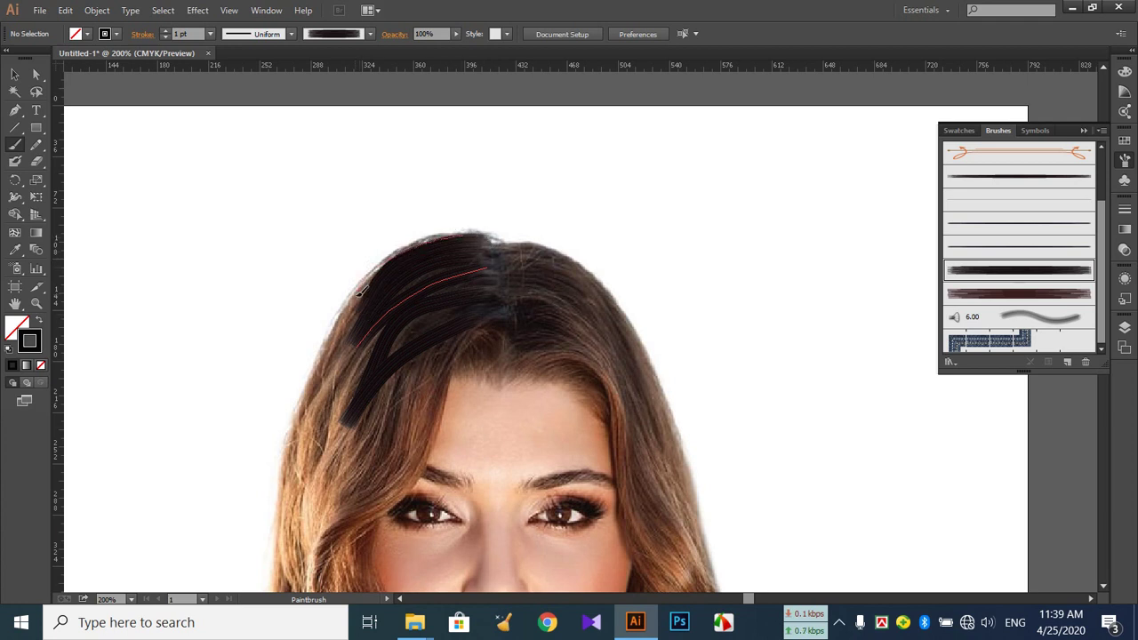
{"action": "left_click_drag", "start_coordinate": [318, 384], "coordinate": [314, 386]}
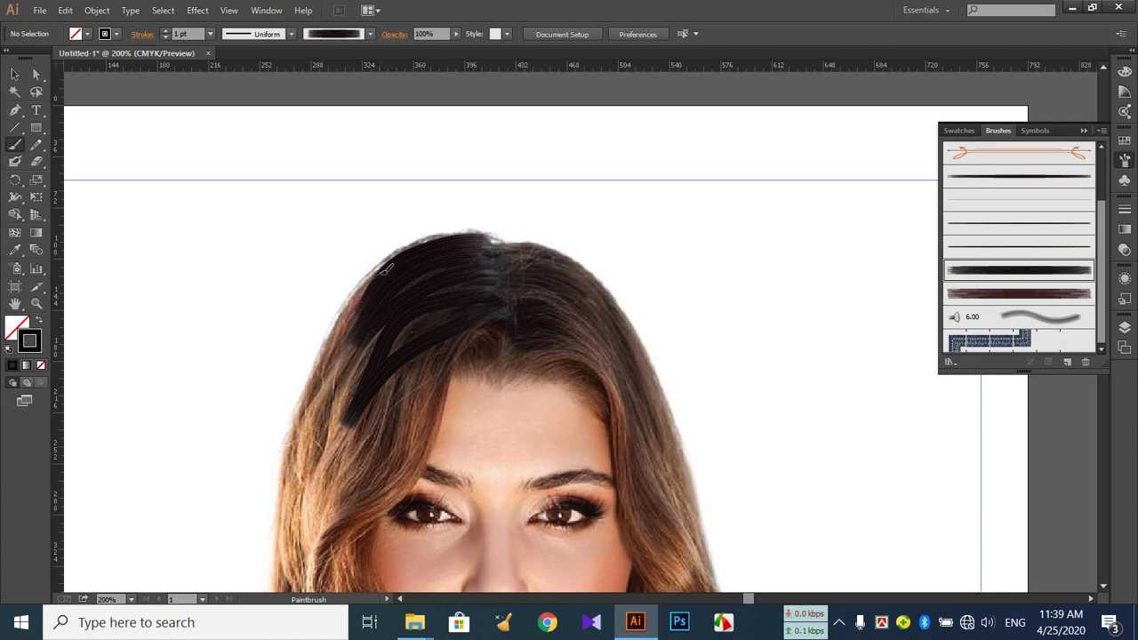
{"action": "left_click_drag", "start_coordinate": [493, 246], "coordinate": [424, 239]}
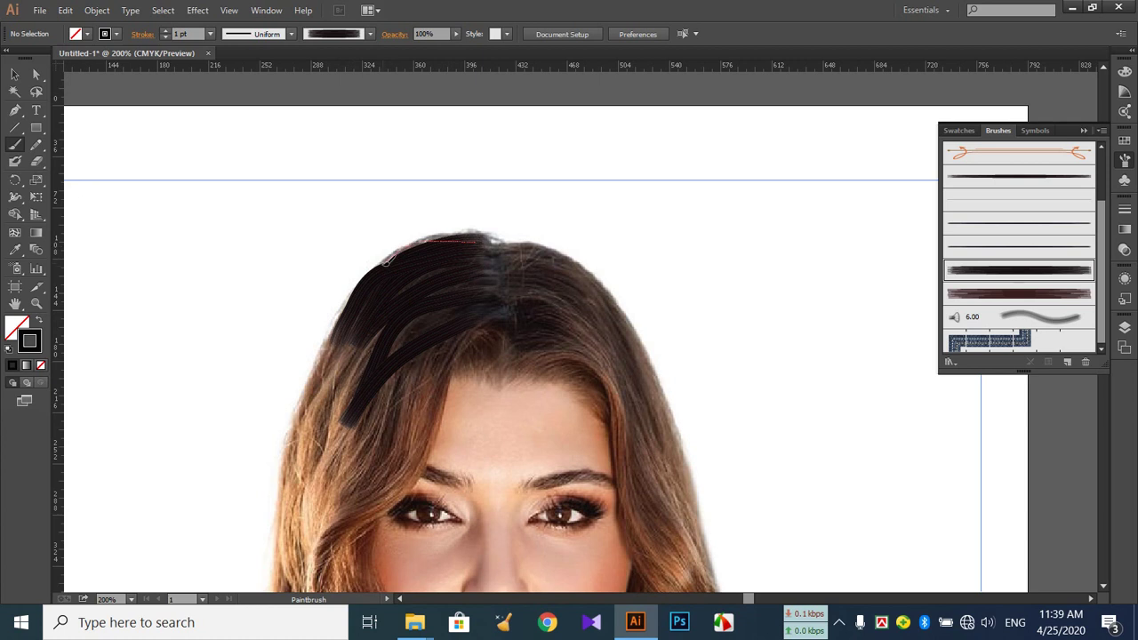
{"action": "left_click_drag", "start_coordinate": [381, 276], "coordinate": [383, 286]}
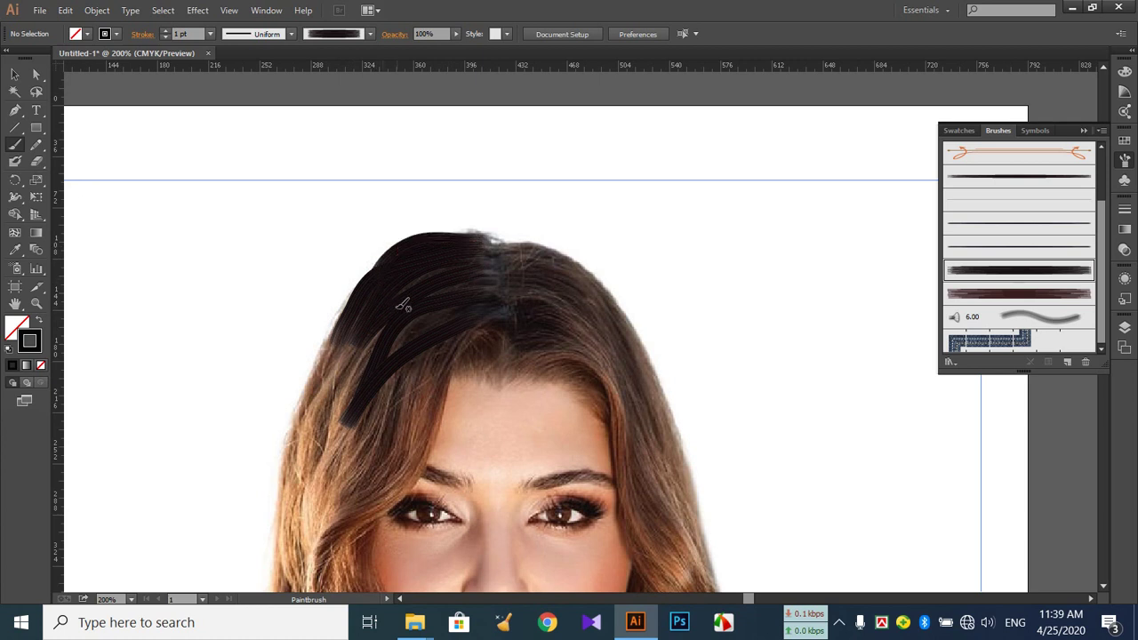
- Extend black strands down the hair's outer left edge to about eye level, and add another strand from the parting
{"action": "scroll", "coordinate": [324, 454], "scroll_direction": "down", "scroll_amount": 2}
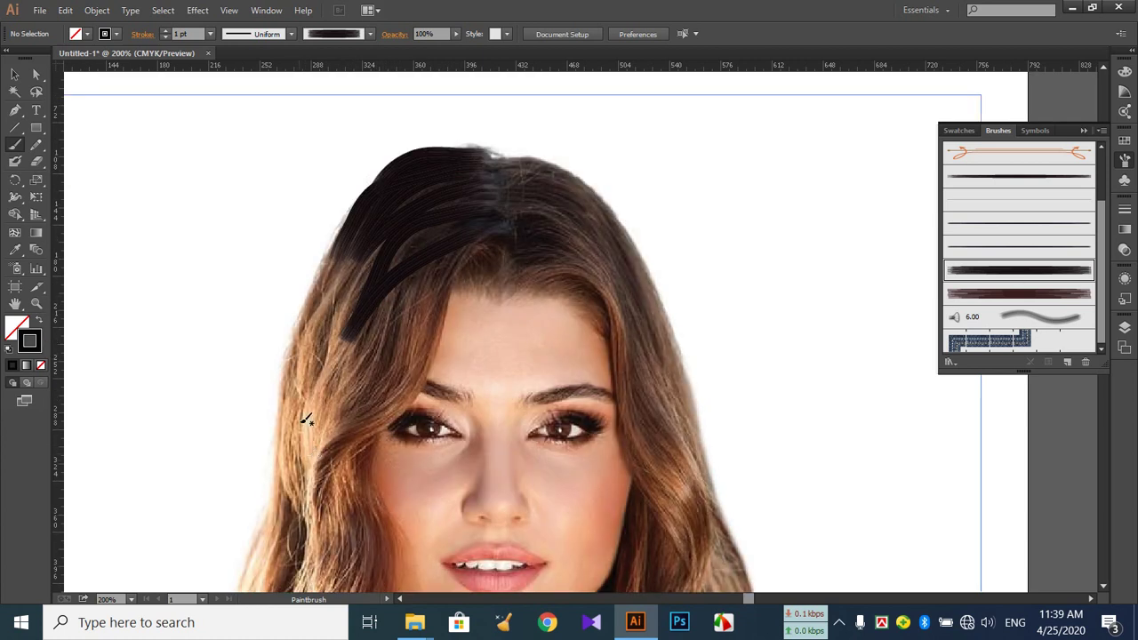
{"action": "mouse_move", "coordinate": [289, 440]}
{"action": "left_mouse_down"}
{"action": "mouse_move", "coordinate": [341, 260]}
{"action": "mouse_move", "coordinate": [305, 313]}
{"action": "left_mouse_up"}
{"action": "left_click_drag", "start_coordinate": [289, 414], "coordinate": [305, 453]}
{"action": "left_click_drag", "start_coordinate": [313, 296], "coordinate": [358, 225]}
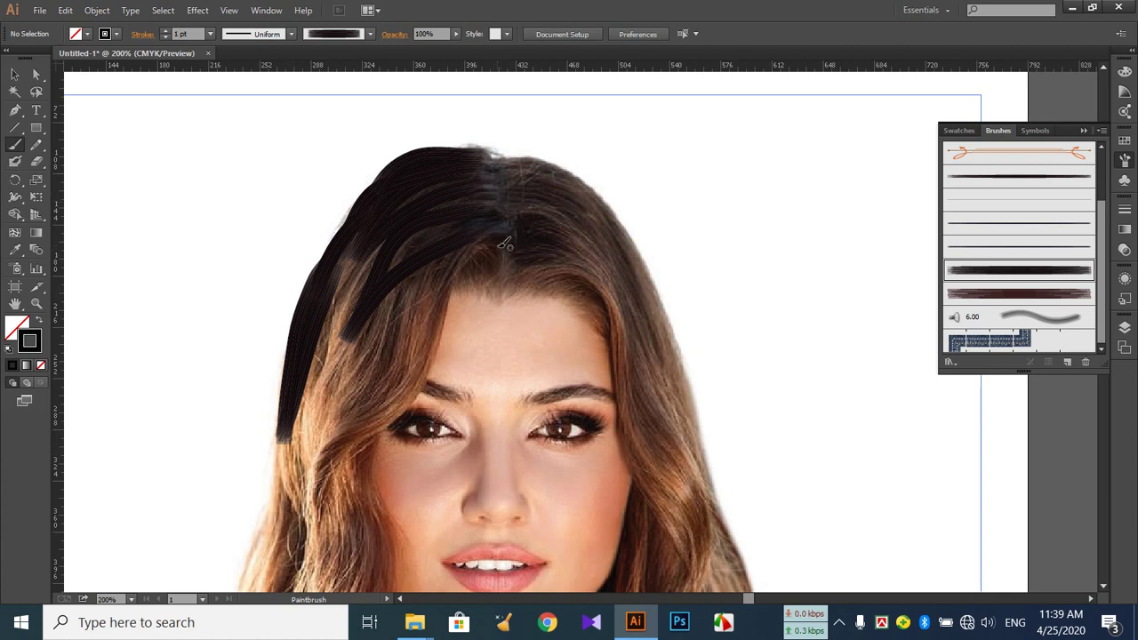
{"action": "left_click_drag", "start_coordinate": [500, 203], "coordinate": [398, 250]}
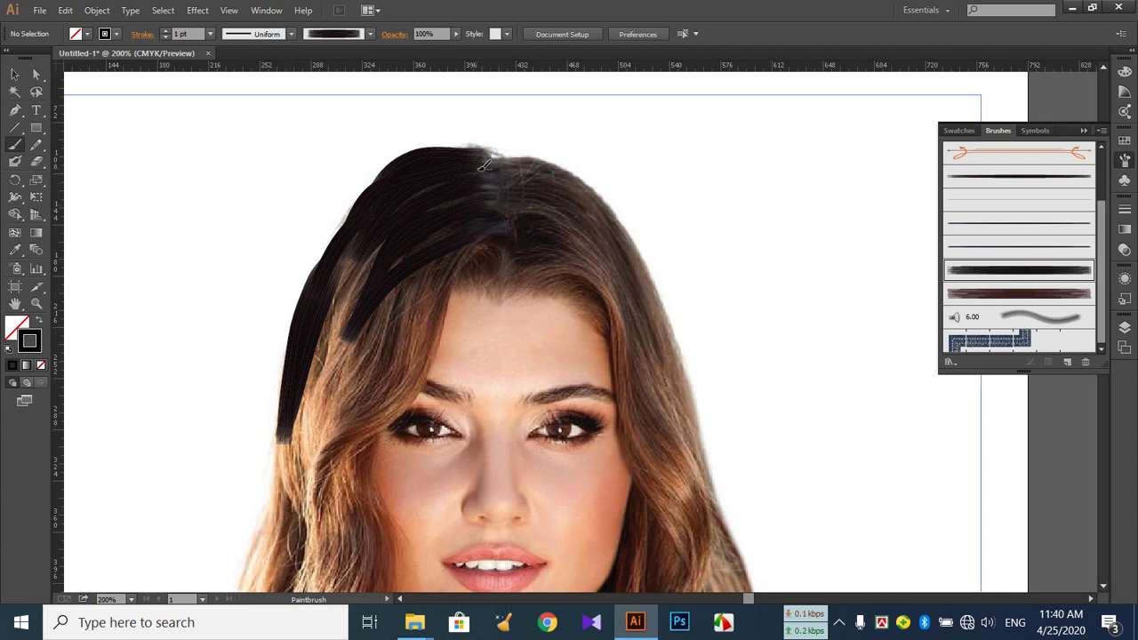
- Paint black strands curving from the parting along the hairline above the left side of the forehead
{"action": "key", "text": "v"}
{"action": "key", "text": "ctrl+plus"}
{"action": "key", "text": "b"}
{"action": "scroll", "coordinate": [612, 242], "scroll_direction": "up", "scroll_amount": 3}
{"action": "scroll", "coordinate": [610, 240], "scroll_direction": "up", "scroll_amount": 3}
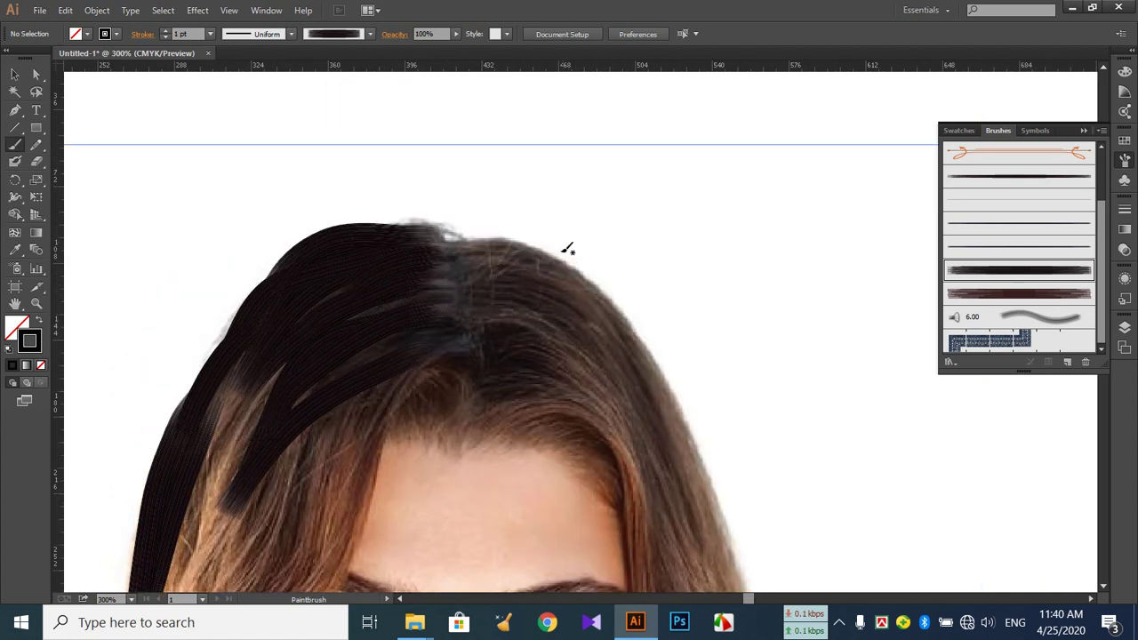
{"action": "scroll", "coordinate": [478, 374], "scroll_direction": "down", "scroll_amount": 2}
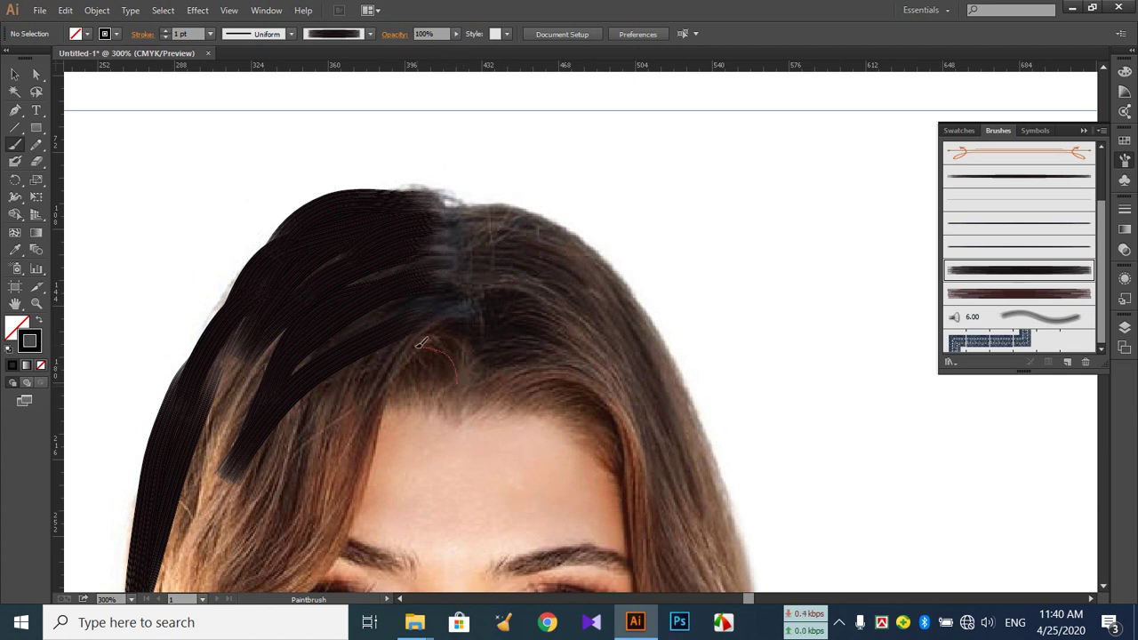
{"action": "left_click_drag", "start_coordinate": [364, 458], "coordinate": [365, 457]}
{"action": "left_click_drag", "start_coordinate": [451, 386], "coordinate": [433, 367]}
{"action": "left_click_drag", "start_coordinate": [349, 434], "coordinate": [345, 473]}
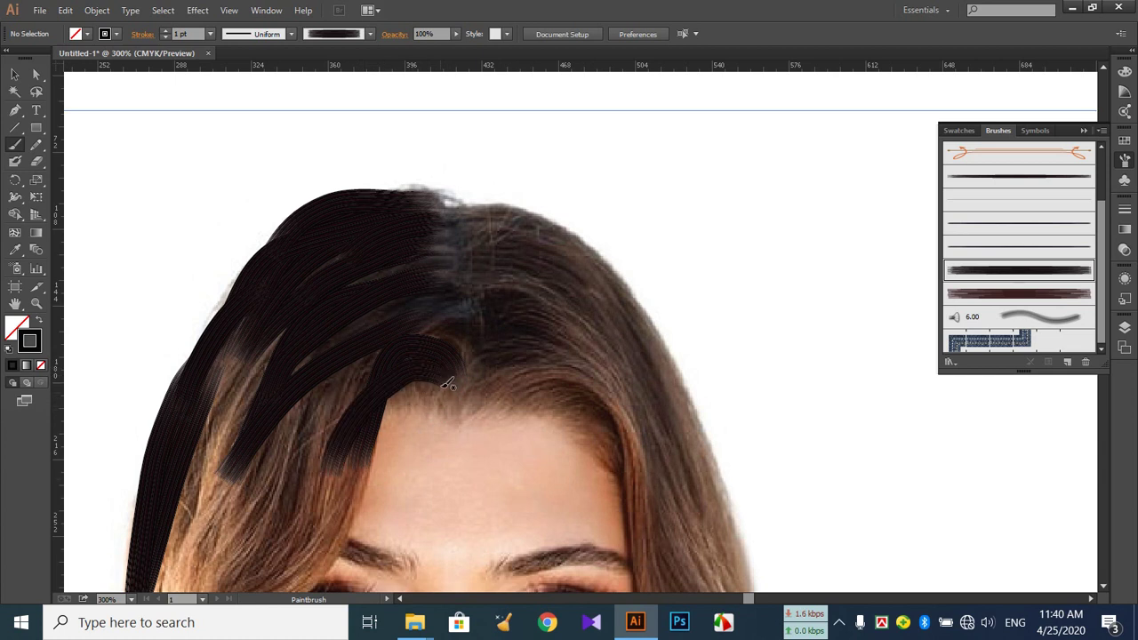
{"action": "mouse_move", "coordinate": [422, 376]}
{"action": "left_mouse_down"}
{"action": "mouse_move", "coordinate": [302, 428]}
{"action": "mouse_move", "coordinate": [366, 372]}
{"action": "mouse_move", "coordinate": [414, 390]}
{"action": "left_mouse_up"}
{"action": "left_click_drag", "start_coordinate": [331, 407], "coordinate": [332, 407]}
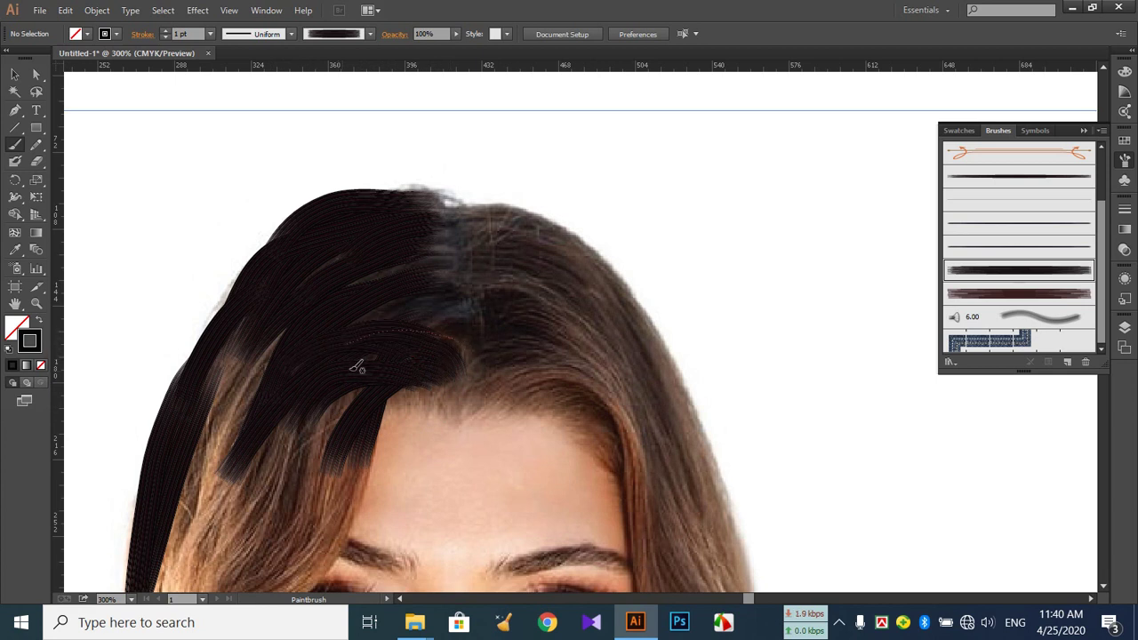
- Fill the remaining gaps in the left crown with overlapping black strands starting at the parting
{"action": "left_click_drag", "start_coordinate": [437, 307], "coordinate": [349, 332]}
{"action": "mouse_move", "coordinate": [443, 305]}
{"action": "left_mouse_down"}
{"action": "mouse_move", "coordinate": [387, 293]}
{"action": "mouse_move", "coordinate": [353, 320]}
{"action": "left_mouse_up"}
{"action": "left_click_drag", "start_coordinate": [448, 277], "coordinate": [357, 269]}
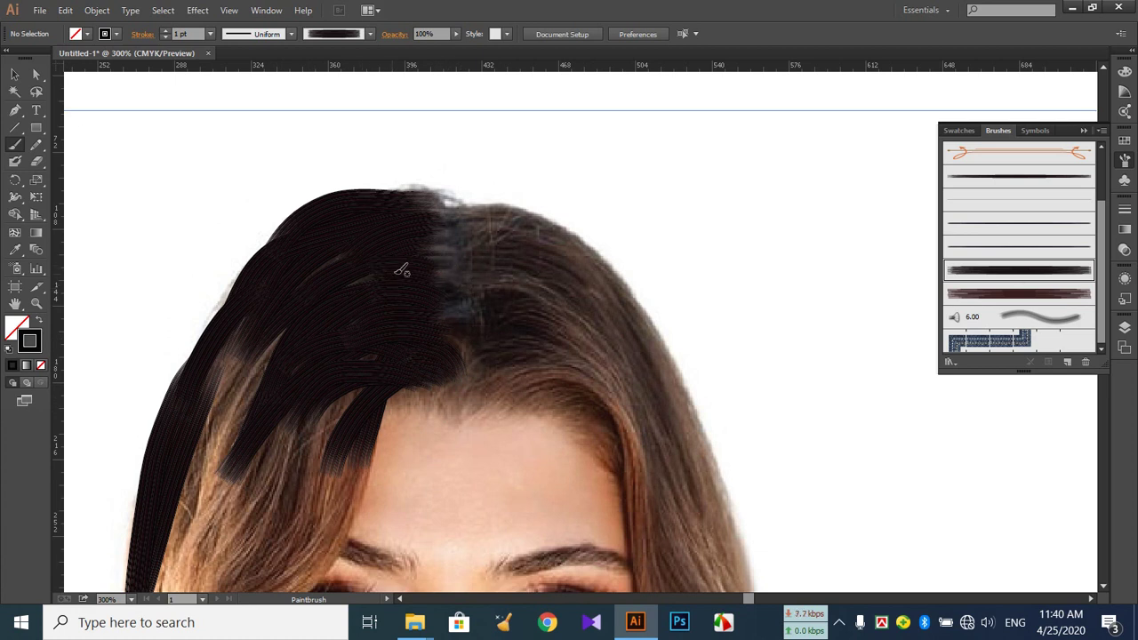
{"action": "mouse_move", "coordinate": [438, 256]}
{"action": "left_mouse_down"}
{"action": "mouse_move", "coordinate": [394, 252]}
{"action": "mouse_move", "coordinate": [391, 278]}
{"action": "mouse_move", "coordinate": [444, 256]}
{"action": "mouse_move", "coordinate": [435, 240]}
{"action": "mouse_move", "coordinate": [307, 288]}
{"action": "left_mouse_up"}
{"action": "left_click_drag", "start_coordinate": [415, 289], "coordinate": [379, 279]}
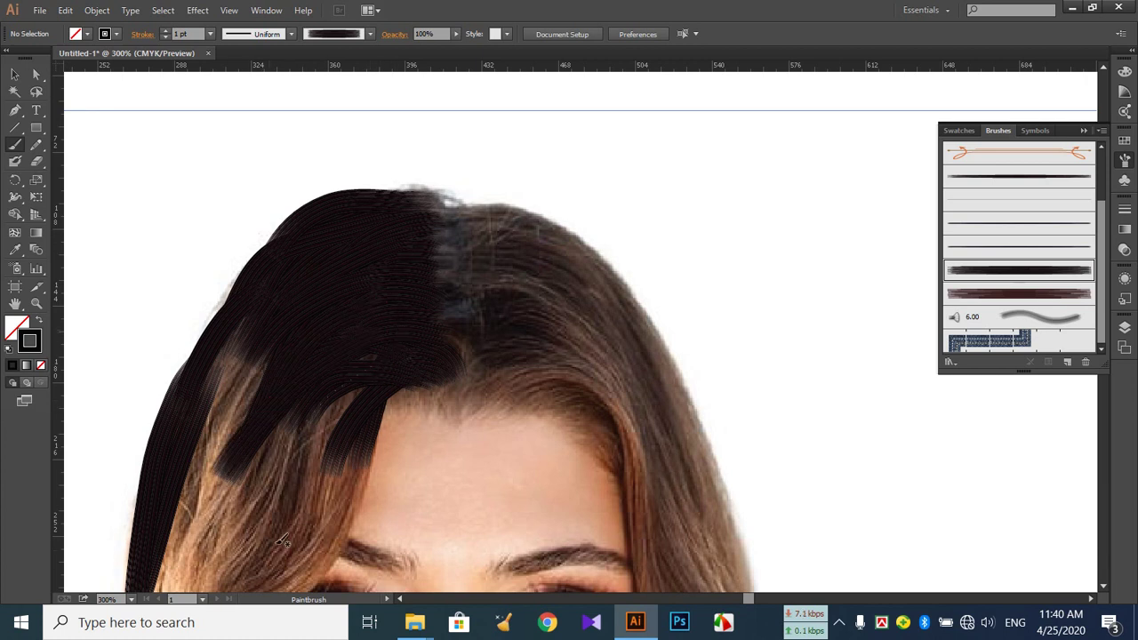
- Paint black front strands sweeping from the hairline down beside the left eyebrow, undoing the strand that overlaps the eye
{"action": "left_click_drag", "start_coordinate": [378, 387], "coordinate": [286, 520]}
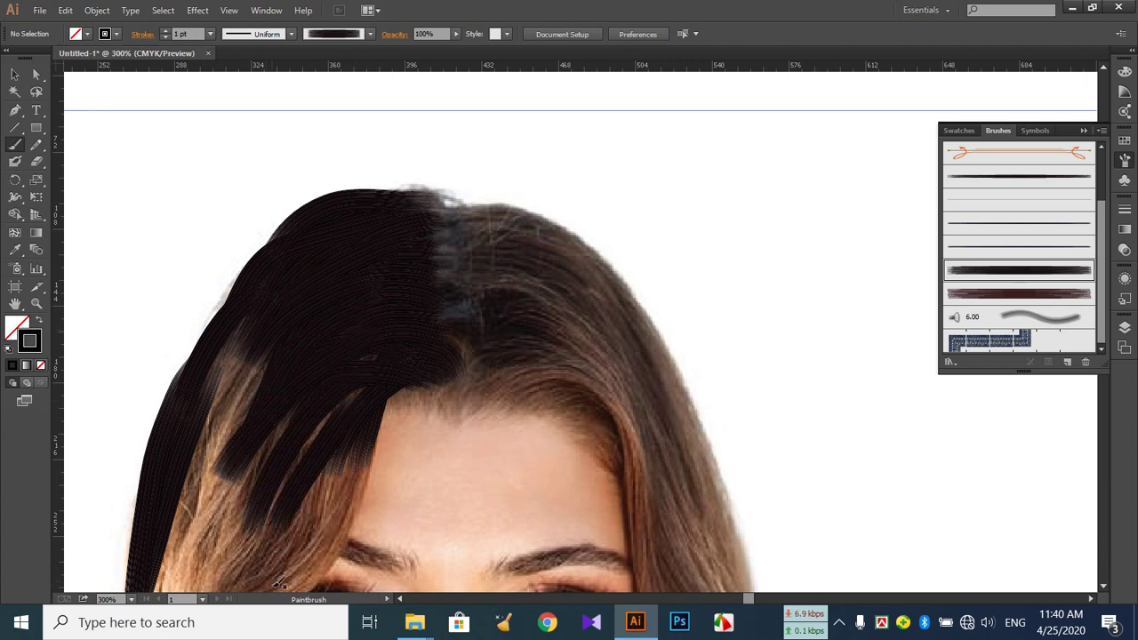
{"action": "mouse_move", "coordinate": [279, 583]}
{"action": "left_mouse_down"}
{"action": "mouse_move", "coordinate": [357, 491]}
{"action": "mouse_move", "coordinate": [362, 448]}
{"action": "left_mouse_up"}
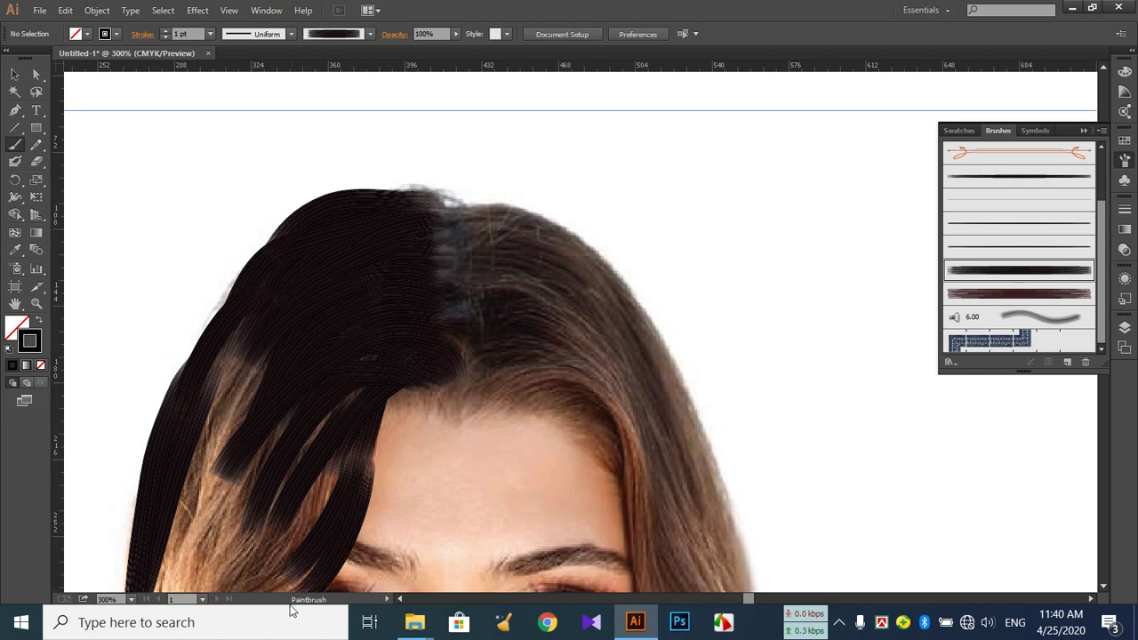
{"action": "scroll", "coordinate": [380, 425], "scroll_direction": "down", "scroll_amount": 3}
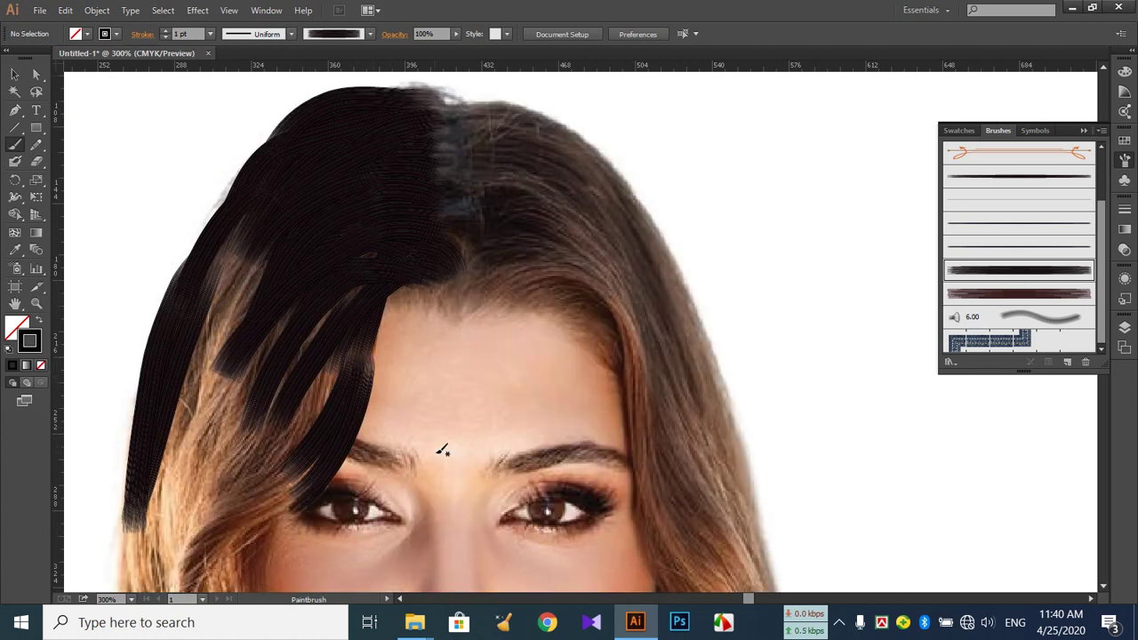
{"action": "key", "text": "ctrl+z"}
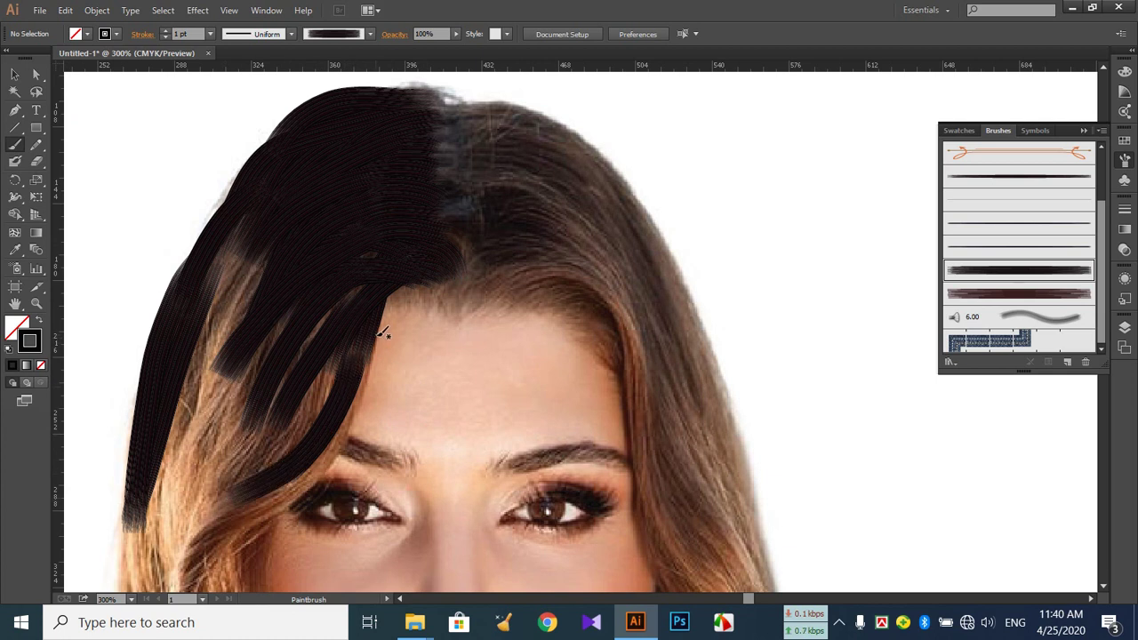
- Paint additional black strands in the gaps between the front strands left of the forehead, reaching down to about eye level
{"action": "left_click_drag", "start_coordinate": [359, 334], "coordinate": [275, 474]}
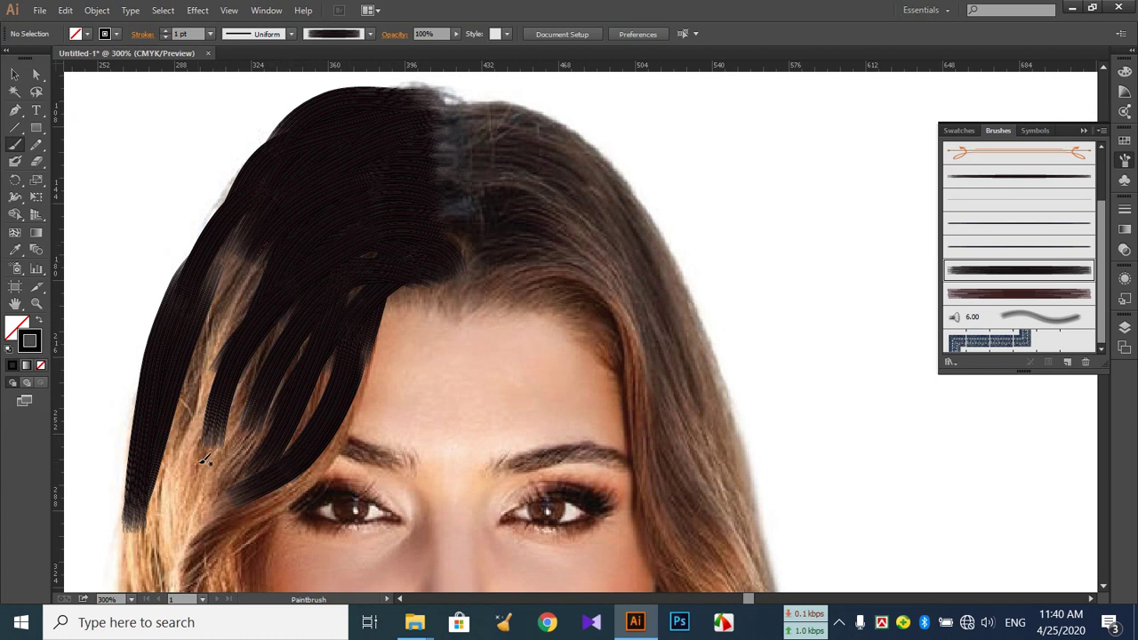
{"action": "left_click_drag", "start_coordinate": [239, 246], "coordinate": [203, 387]}
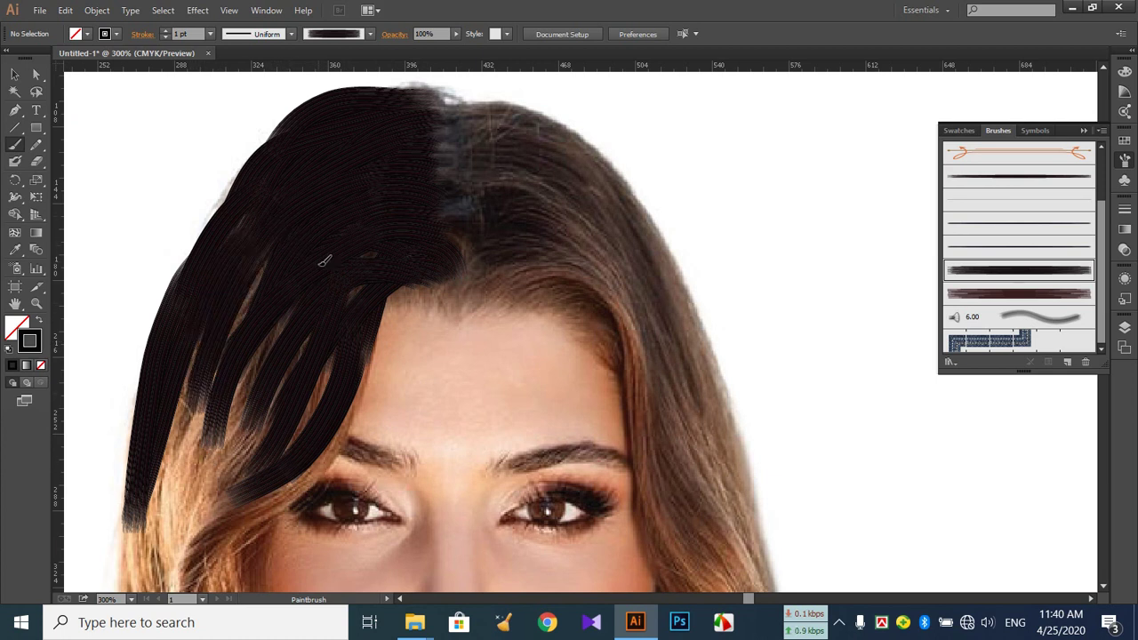
{"action": "mouse_move", "coordinate": [276, 259]}
{"action": "left_mouse_down"}
{"action": "mouse_move", "coordinate": [210, 414]}
{"action": "mouse_move", "coordinate": [178, 471]}
{"action": "left_mouse_up"}
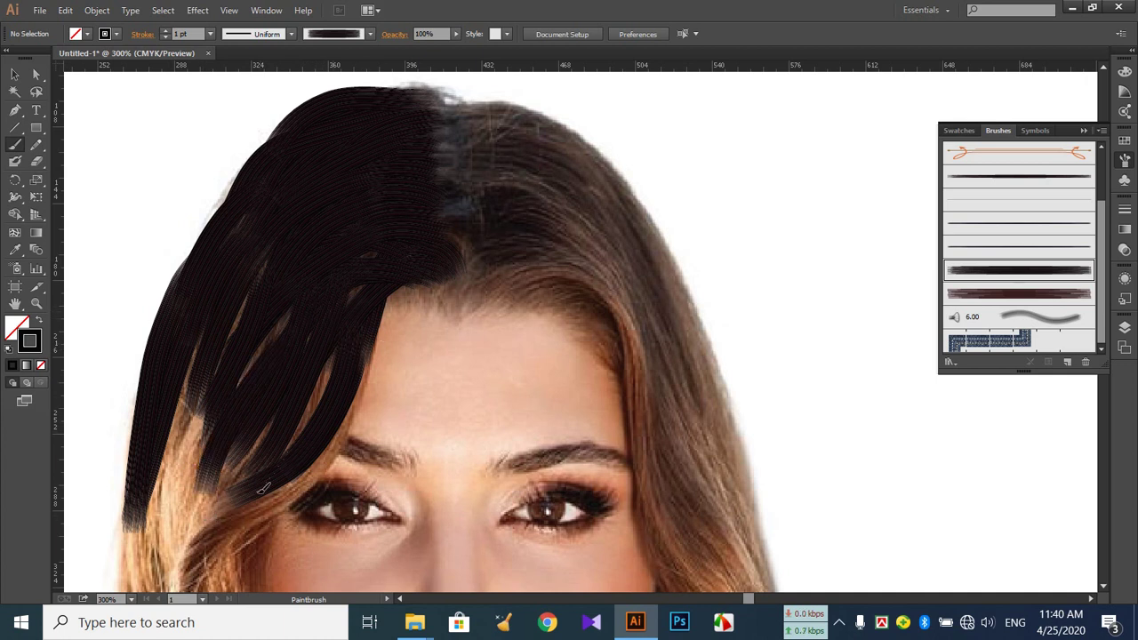
{"action": "left_click_drag", "start_coordinate": [342, 350], "coordinate": [263, 487]}
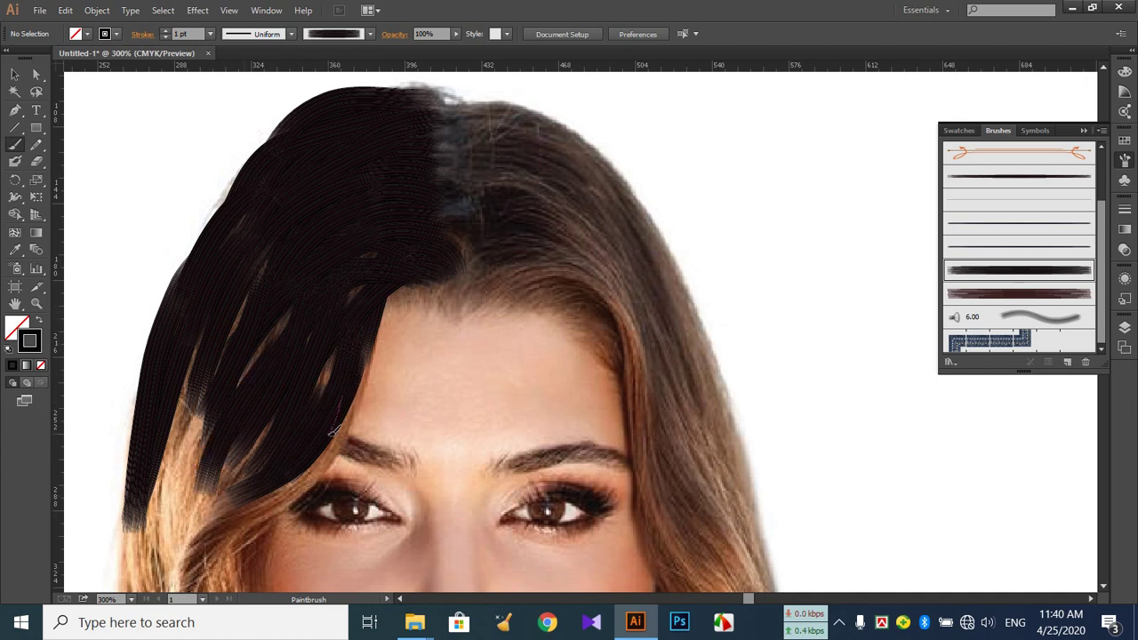
- Paint black strands from beside the left eye outward across the hair and down along the cheek
{"action": "scroll", "coordinate": [275, 494], "scroll_direction": "down", "scroll_amount": 2}
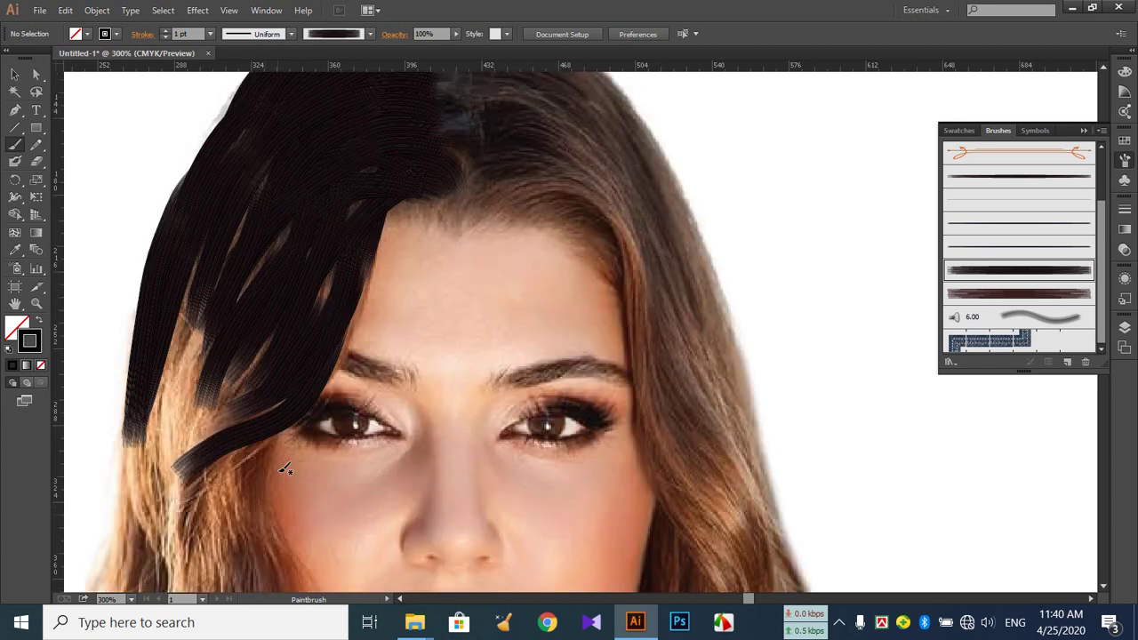
{"action": "left_click_drag", "start_coordinate": [291, 380], "coordinate": [250, 479]}
{"action": "left_click_drag", "start_coordinate": [287, 580], "coordinate": [286, 585]}
{"action": "scroll", "coordinate": [286, 587], "scroll_direction": "down", "scroll_amount": 2}
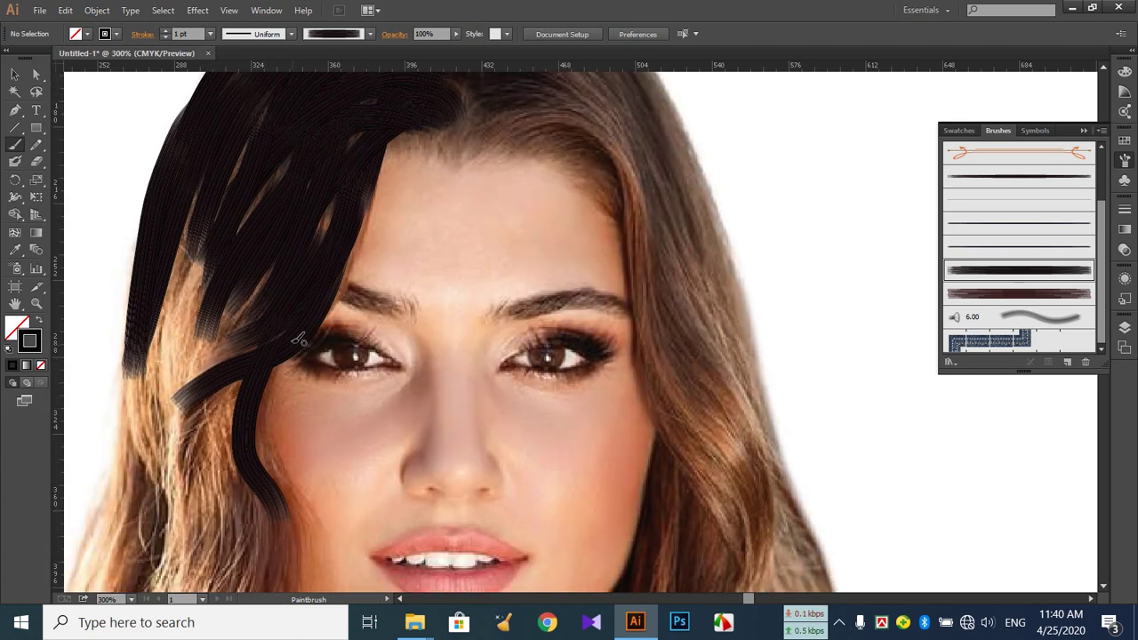
{"action": "left_click_drag", "start_coordinate": [230, 525], "coordinate": [249, 379]}
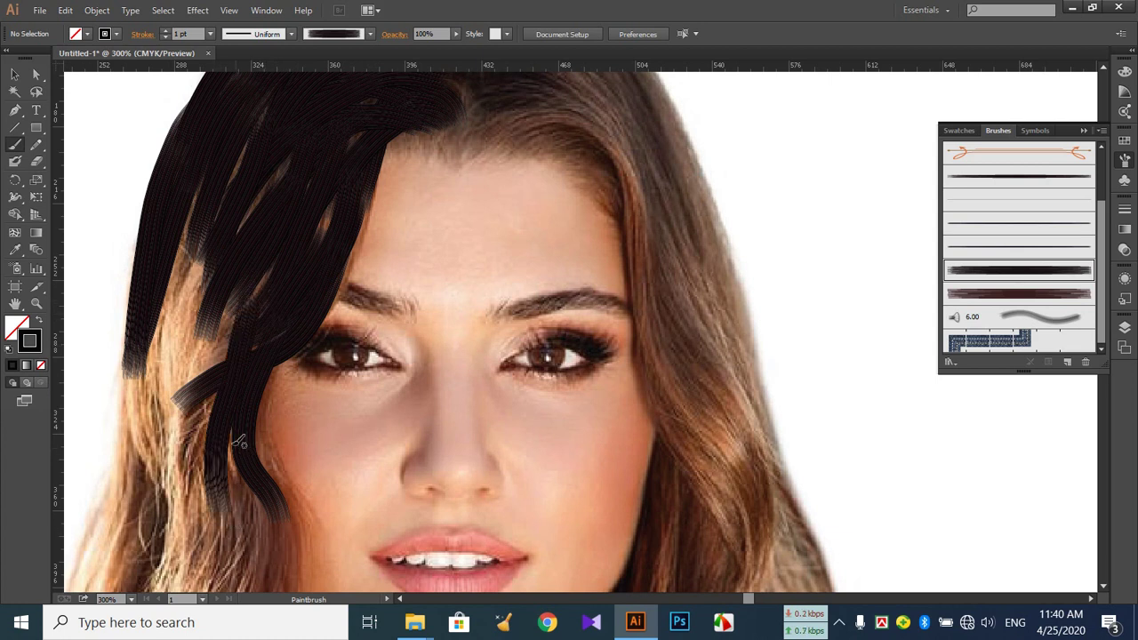
- Extend black strands down the hair's lower left edge and inner left lock, undoing the strand that strays outside the hair
{"action": "left_click_drag", "start_coordinate": [123, 555], "coordinate": [133, 348]}
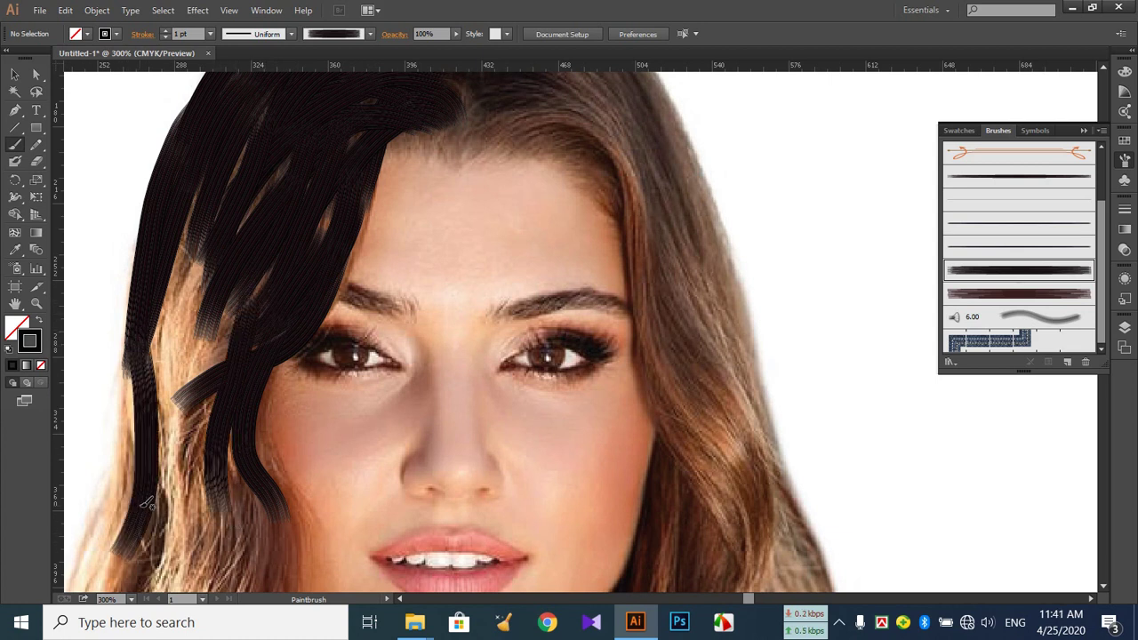
{"action": "left_click_drag", "start_coordinate": [116, 546], "coordinate": [102, 565]}
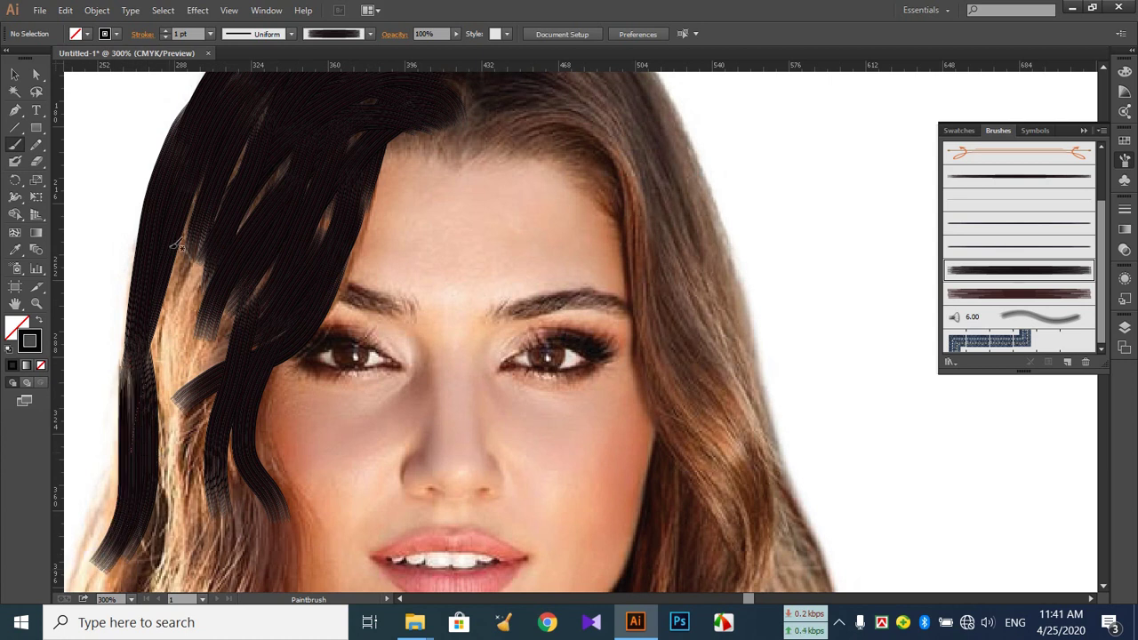
{"action": "left_click_drag", "start_coordinate": [148, 310], "coordinate": [116, 421]}
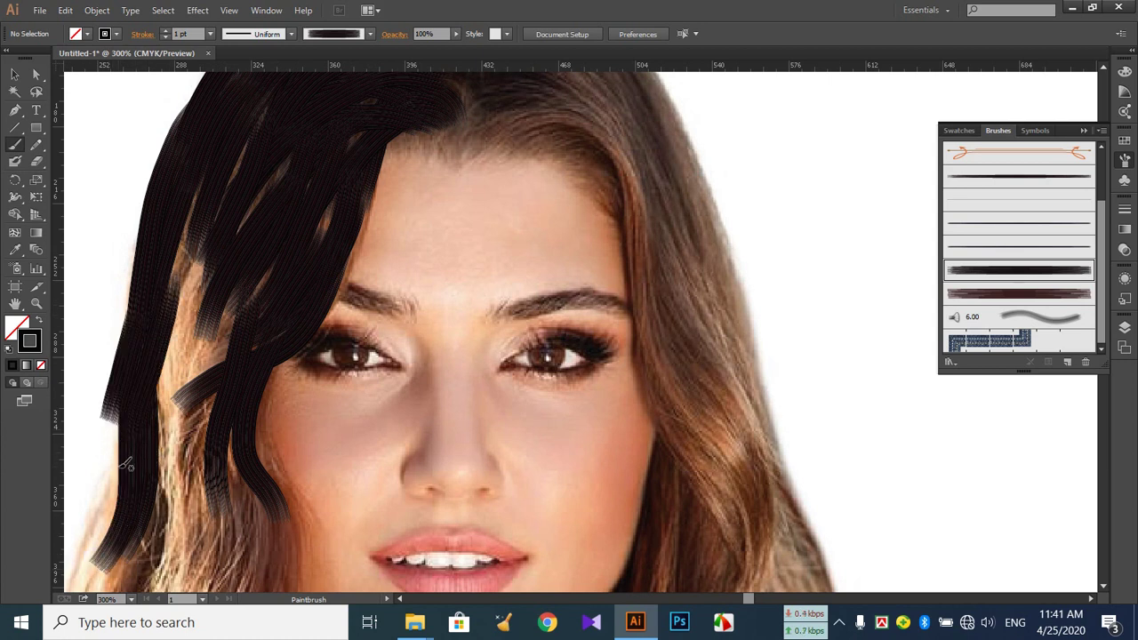
{"action": "key", "text": "ctrl+z"}
{"action": "mouse_move", "coordinate": [126, 465]}
{"action": "left_mouse_down"}
{"action": "mouse_move", "coordinate": [147, 370]}
{"action": "mouse_move", "coordinate": [143, 331]}
{"action": "mouse_move", "coordinate": [131, 460]}
{"action": "left_mouse_up"}
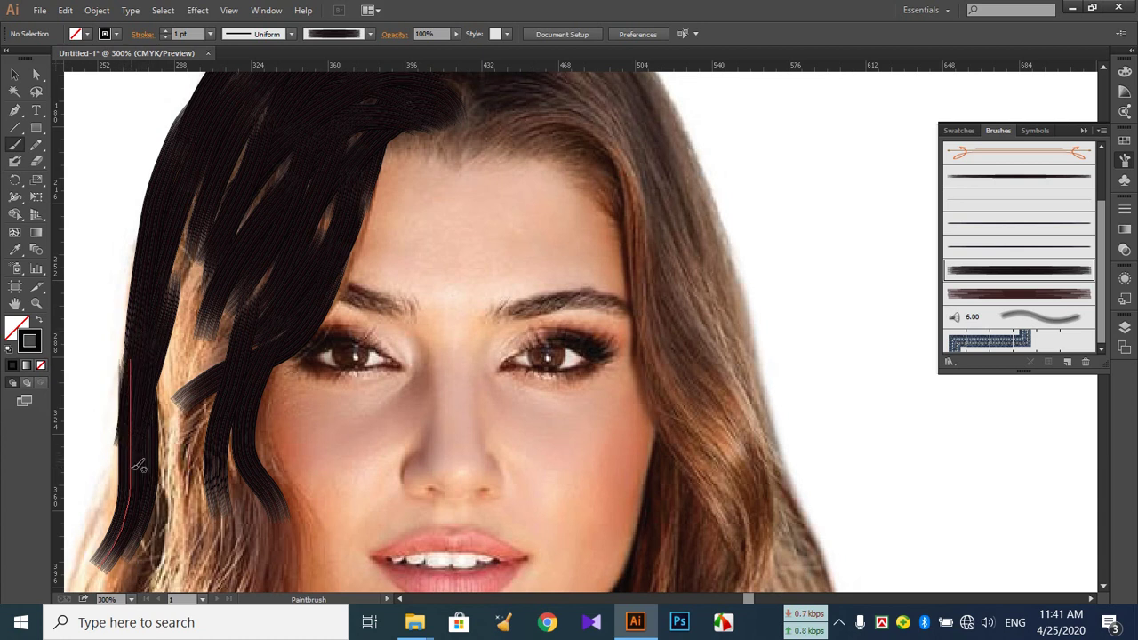
{"action": "left_click_drag", "start_coordinate": [216, 241], "coordinate": [175, 563]}
- Paint black strokes at the top of the left crown to extend it closer to the parting
{"action": "scroll", "coordinate": [206, 520], "scroll_direction": "up", "scroll_amount": 3}
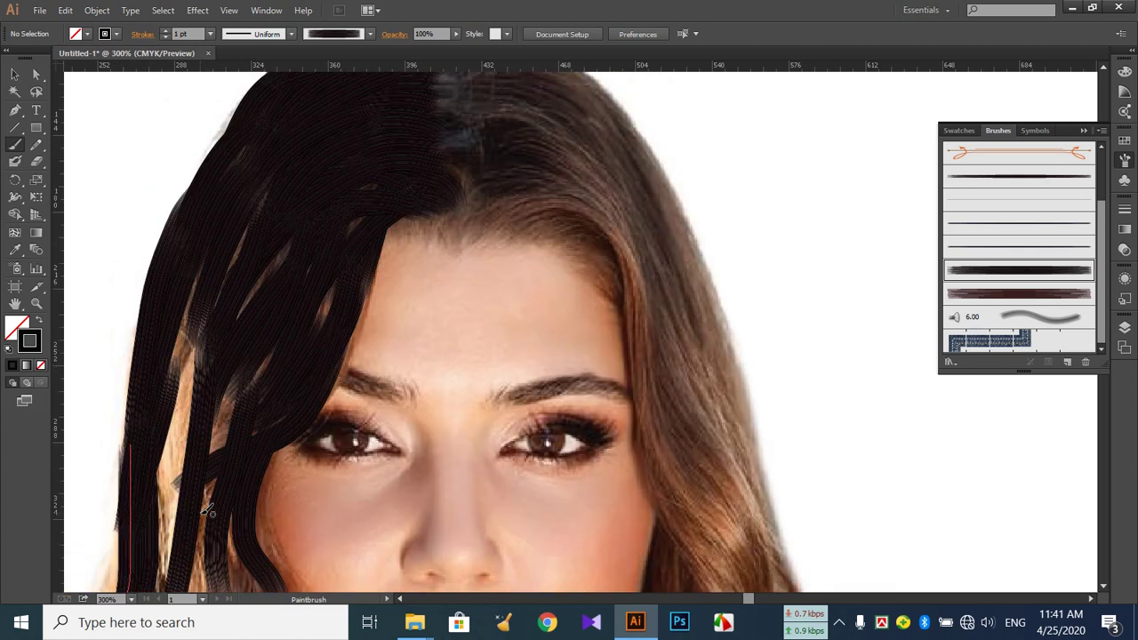
{"action": "scroll", "coordinate": [206, 511], "scroll_direction": "up", "scroll_amount": 3}
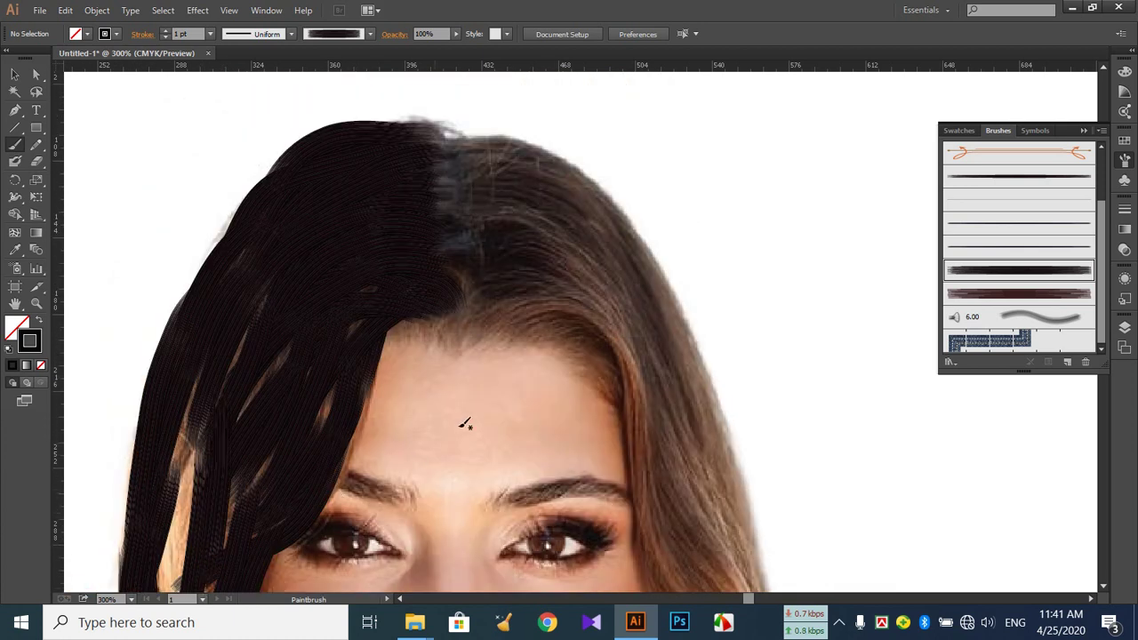
{"action": "scroll", "coordinate": [581, 265], "scroll_direction": "up", "scroll_amount": 3}
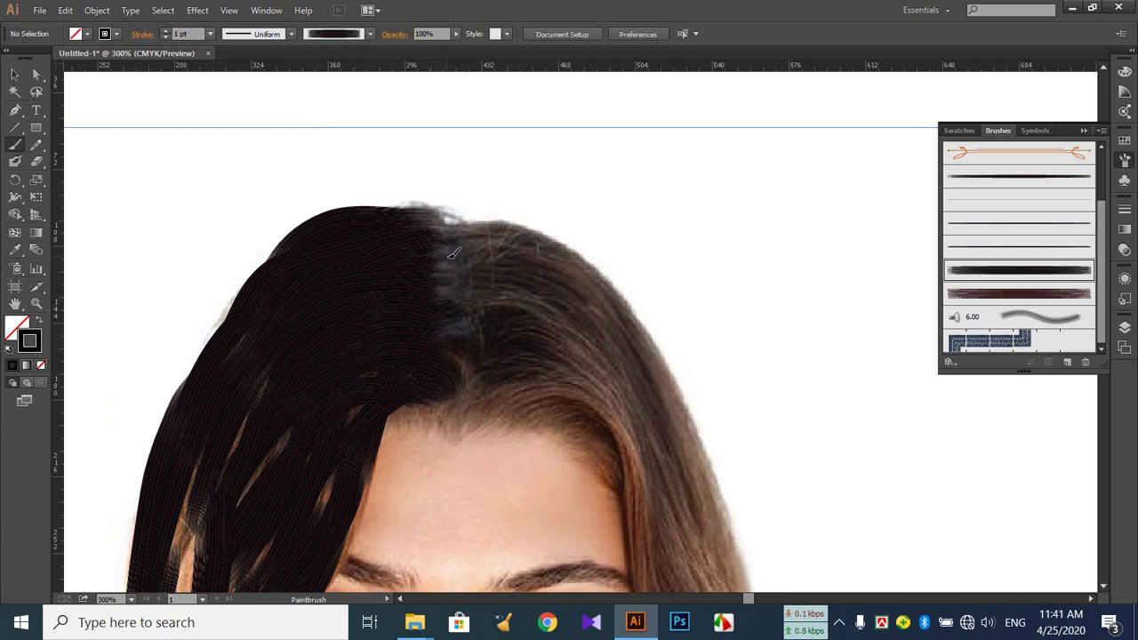
{"action": "left_click_drag", "start_coordinate": [384, 223], "coordinate": [441, 230]}
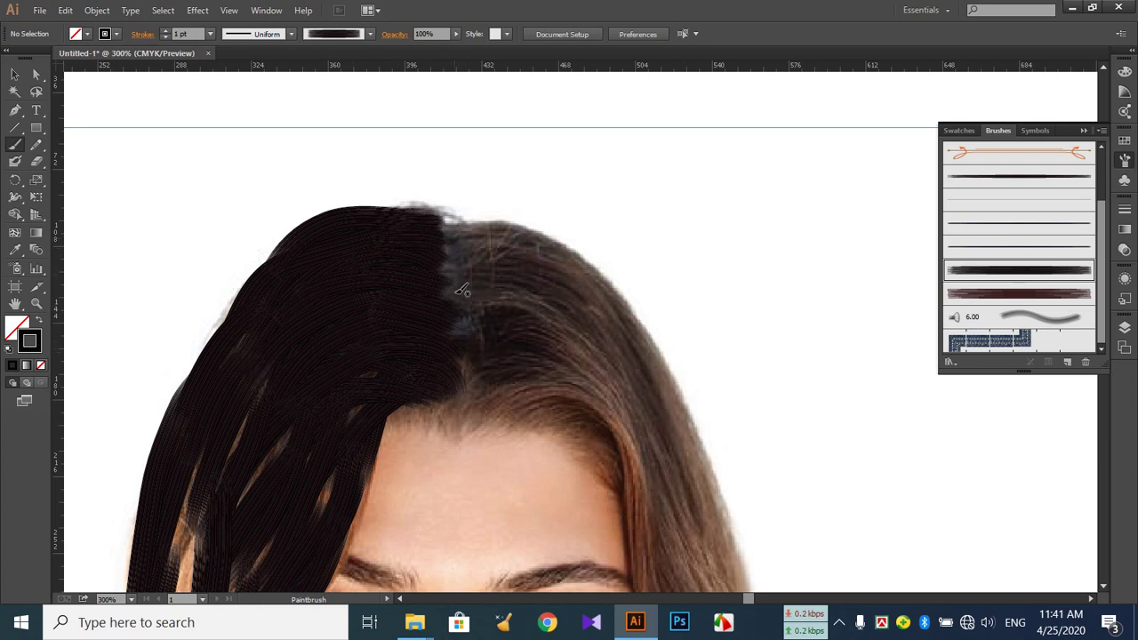
- Paint black strands sweeping from the parting across the lower right crown above the hairline
{"action": "left_click_drag", "start_coordinate": [468, 310], "coordinate": [608, 360]}
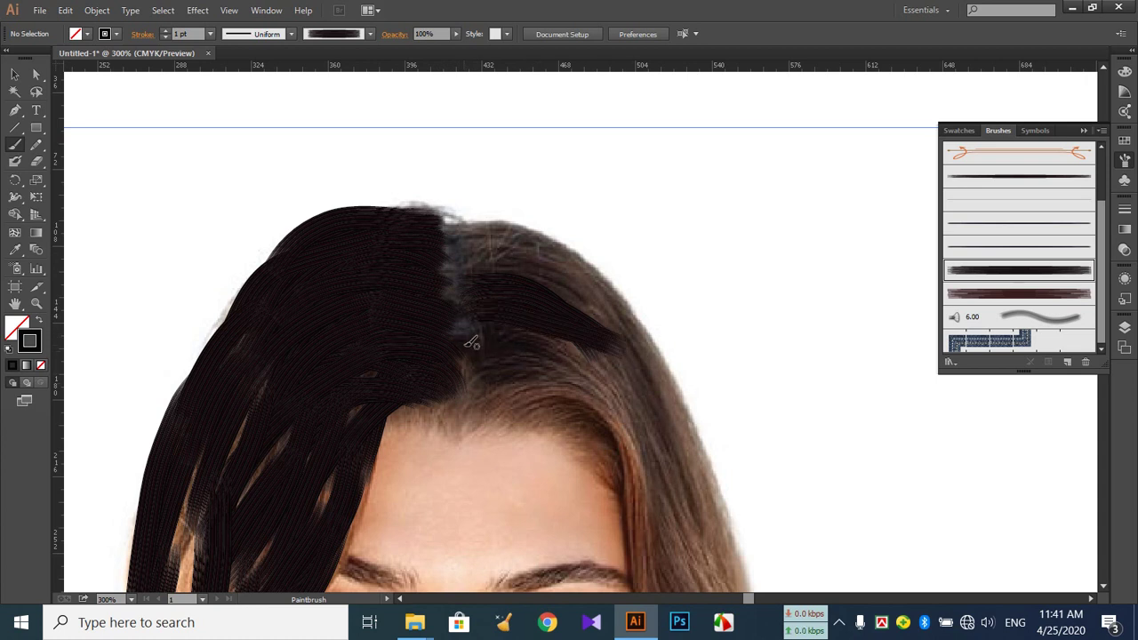
{"action": "mouse_move", "coordinate": [464, 332]}
{"action": "left_mouse_down"}
{"action": "mouse_move", "coordinate": [491, 321]}
{"action": "mouse_move", "coordinate": [588, 344]}
{"action": "mouse_move", "coordinate": [613, 357]}
{"action": "left_mouse_up"}
{"action": "mouse_move", "coordinate": [475, 368]}
{"action": "left_mouse_down"}
{"action": "mouse_move", "coordinate": [518, 352]}
{"action": "mouse_move", "coordinate": [630, 368]}
{"action": "left_mouse_up"}
{"action": "mouse_move", "coordinate": [484, 388]}
{"action": "left_mouse_down"}
{"action": "mouse_move", "coordinate": [497, 365]}
{"action": "mouse_move", "coordinate": [662, 384]}
{"action": "left_mouse_up"}
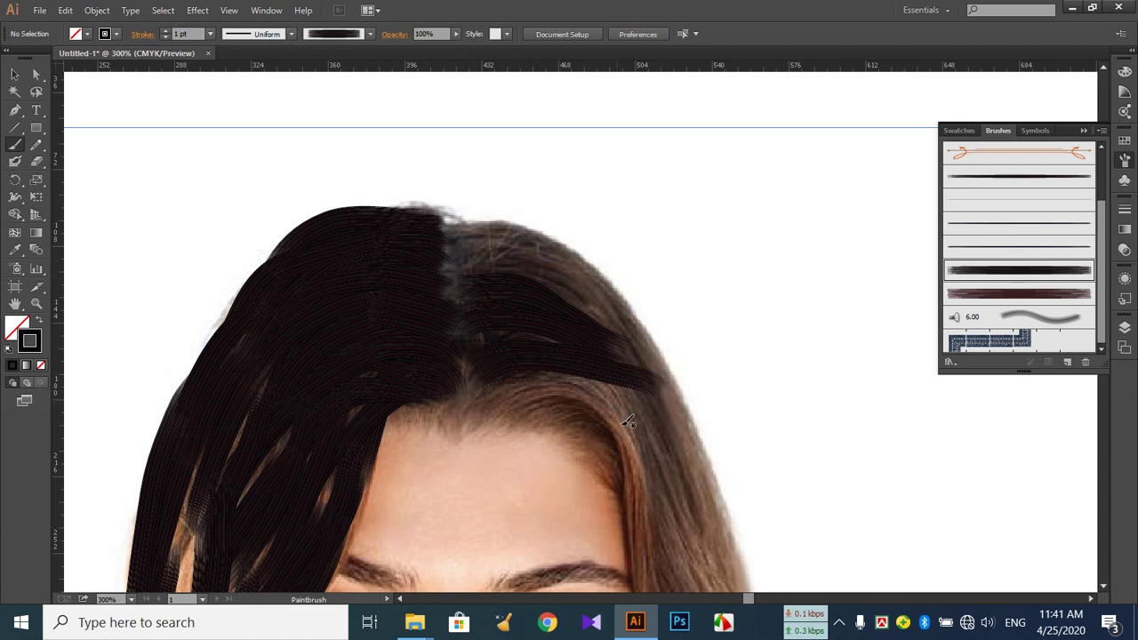
{"action": "left_click_drag", "start_coordinate": [622, 392], "coordinate": [624, 392]}
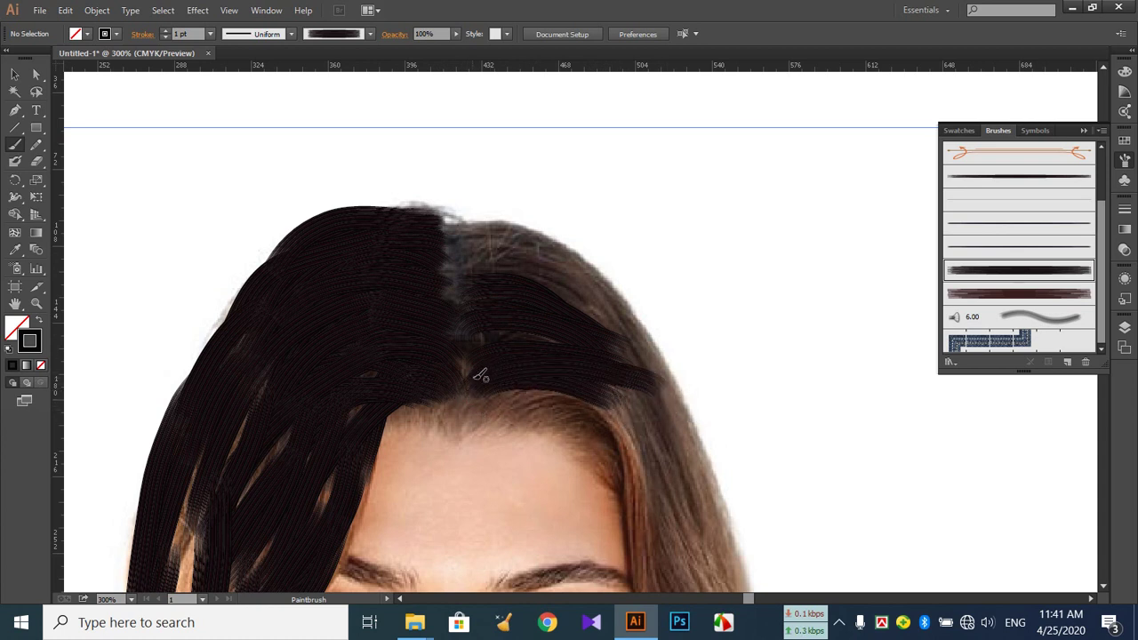
{"action": "mouse_move", "coordinate": [464, 360]}
{"action": "left_mouse_down"}
{"action": "mouse_move", "coordinate": [575, 346]}
{"action": "mouse_move", "coordinate": [689, 391]}
{"action": "left_mouse_up"}
{"action": "key", "text": "ctrl+z"}
- Cover the upper right crown with black strands from the parting, undoing the long strand along the outer edge
{"action": "left_click_drag", "start_coordinate": [459, 288], "coordinate": [603, 312]}
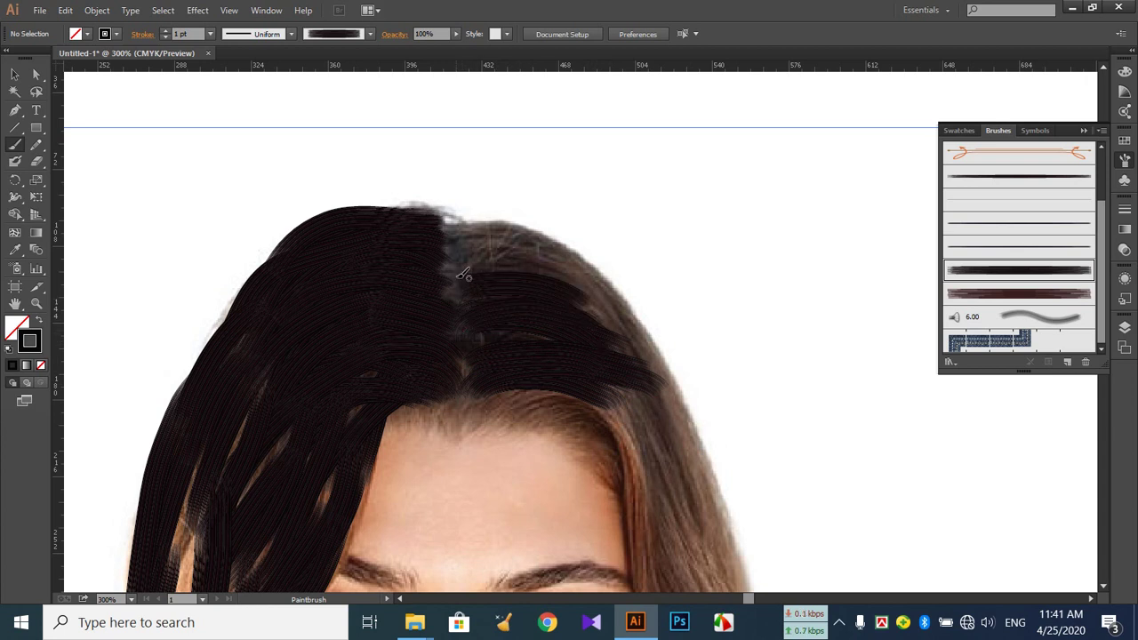
{"action": "mouse_move", "coordinate": [457, 263]}
{"action": "left_mouse_down"}
{"action": "mouse_move", "coordinate": [590, 286]}
{"action": "mouse_move", "coordinate": [623, 312]}
{"action": "left_mouse_up"}
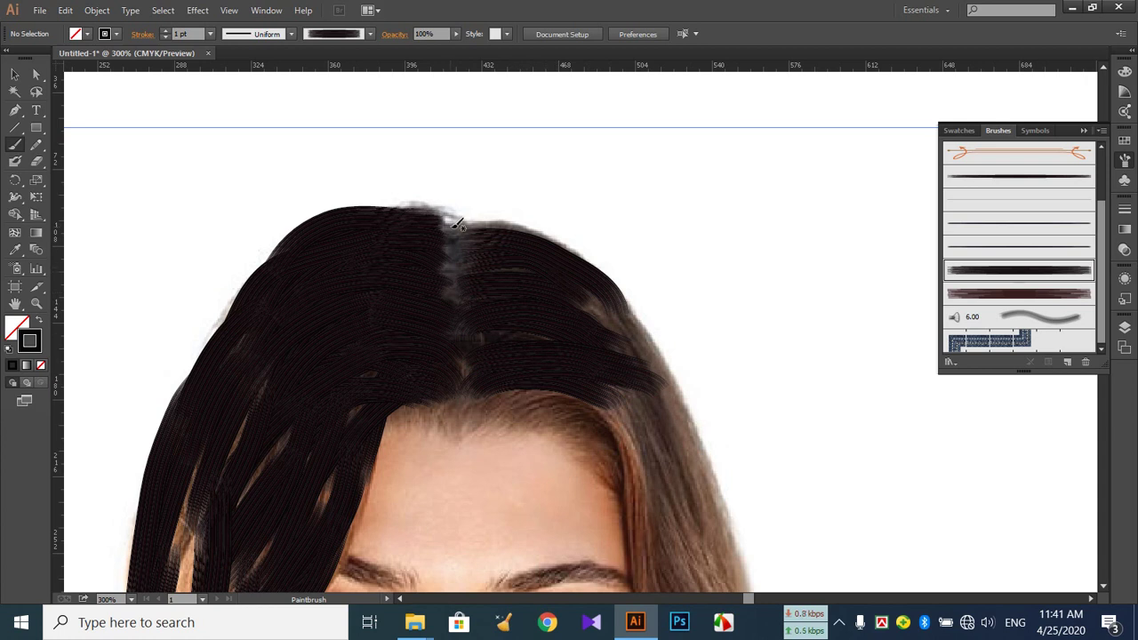
{"action": "left_click_drag", "start_coordinate": [608, 278], "coordinate": [638, 336]}
{"action": "left_click_drag", "start_coordinate": [676, 407], "coordinate": [677, 409]}
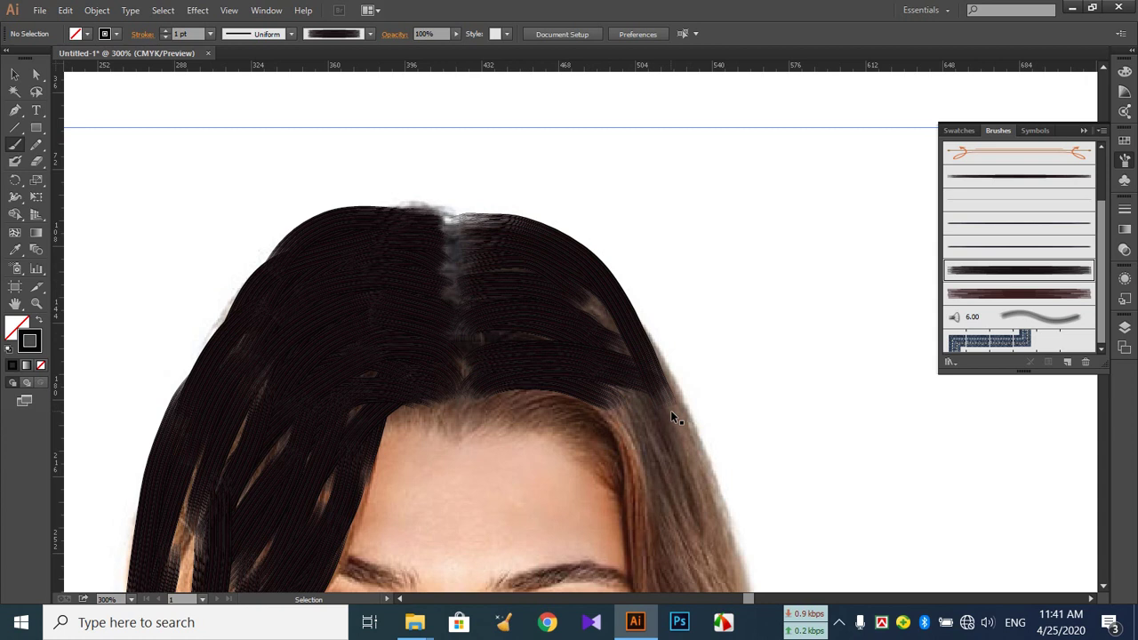
{"action": "key", "text": "ctrl+z"}
- Paint black strands along the right crown's outer edge and fill in beside the parting near the top
{"action": "mouse_move", "coordinate": [459, 236]}
{"action": "left_mouse_down"}
{"action": "mouse_move", "coordinate": [520, 244]}
{"action": "mouse_move", "coordinate": [587, 270]}
{"action": "left_mouse_up"}
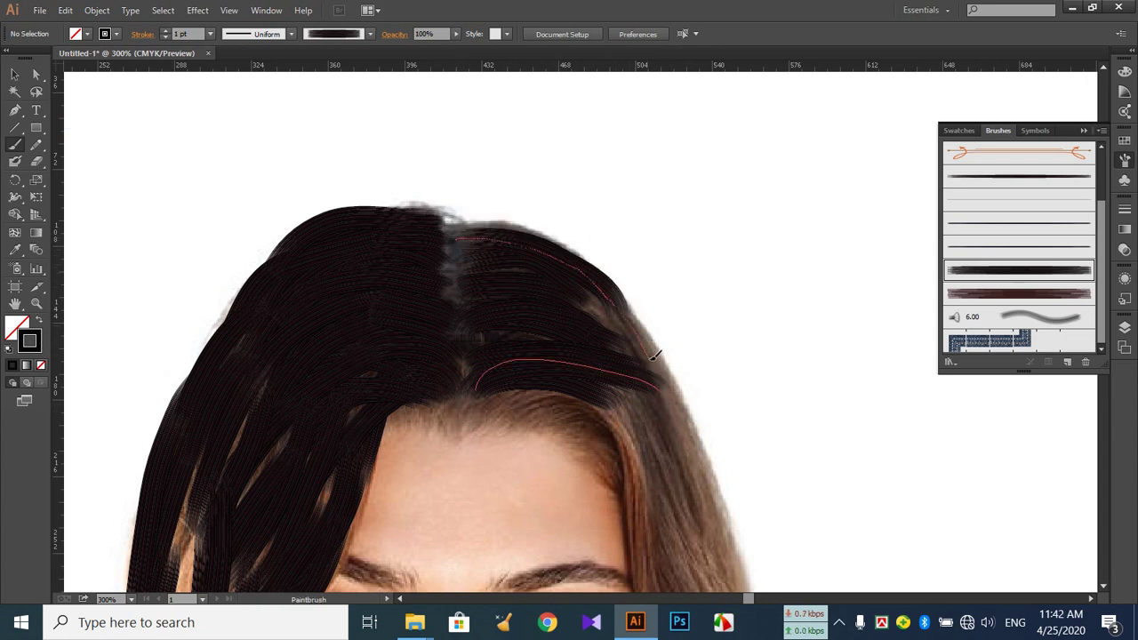
{"action": "left_click_drag", "start_coordinate": [654, 355], "coordinate": [656, 357]}
{"action": "left_click_drag", "start_coordinate": [592, 286], "coordinate": [534, 238]}
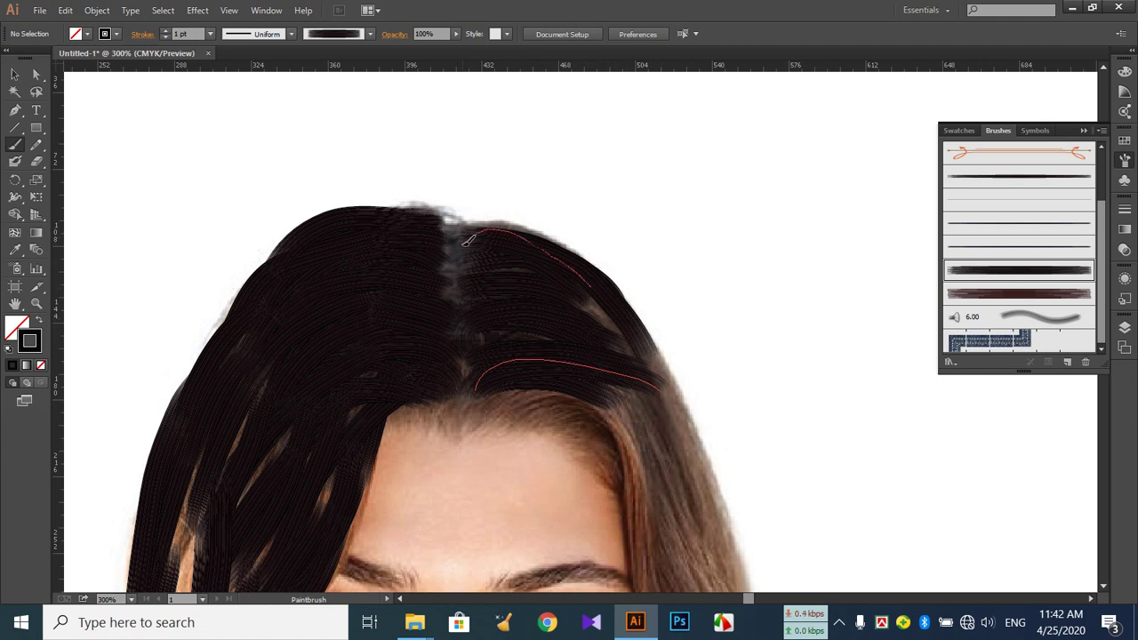
{"action": "left_click_drag", "start_coordinate": [465, 242], "coordinate": [464, 243]}
{"action": "mouse_move", "coordinate": [458, 290]}
{"action": "left_mouse_down"}
{"action": "mouse_move", "coordinate": [514, 282]}
{"action": "mouse_move", "coordinate": [582, 302]}
{"action": "mouse_move", "coordinate": [527, 251]}
{"action": "mouse_move", "coordinate": [463, 243]}
{"action": "mouse_move", "coordinate": [463, 229]}
{"action": "left_mouse_up"}
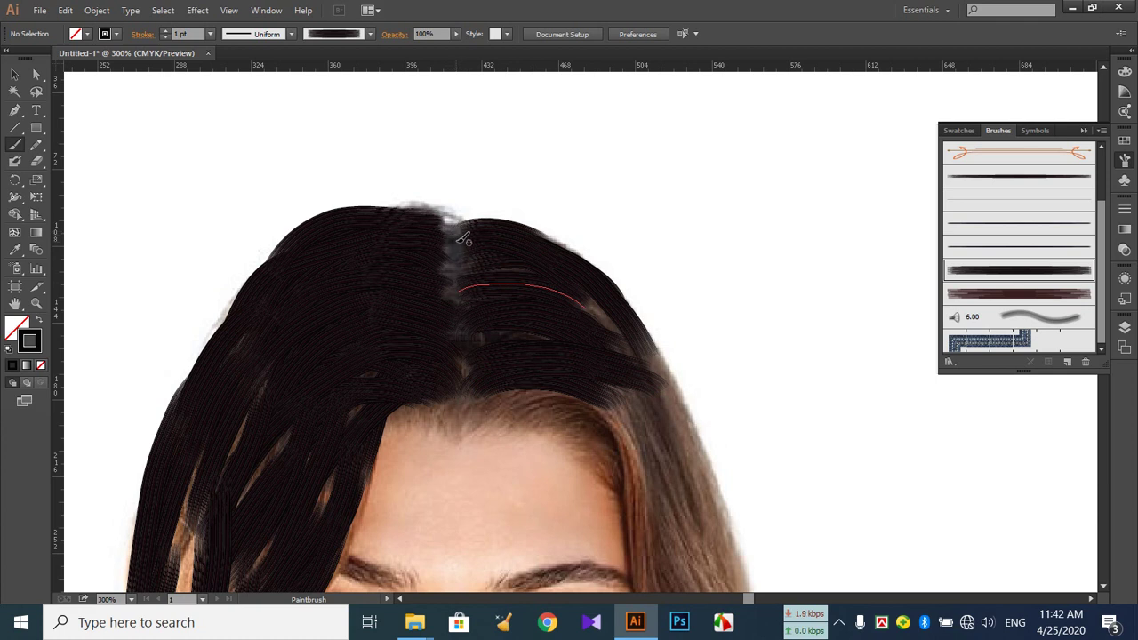
{"action": "left_click_drag", "start_coordinate": [456, 255], "coordinate": [563, 286]}
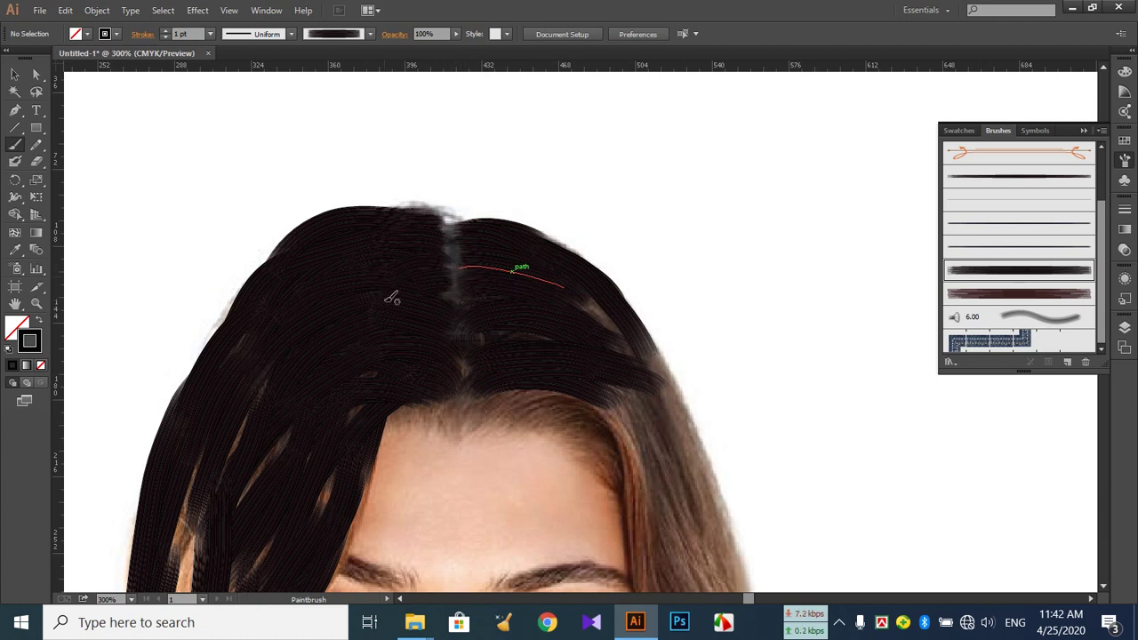
- Hide the photo on Layer 1 and fill the white gaps in the right crown with black strands
{"action": "left_click", "coordinate": [1125, 327]}
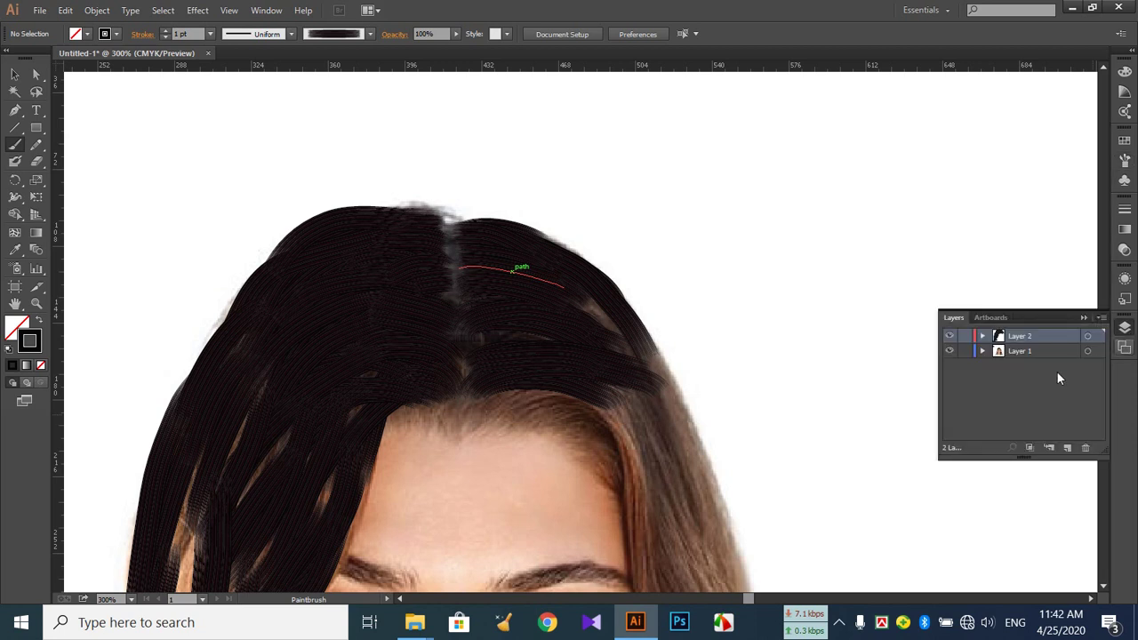
{"action": "left_click", "coordinate": [950, 351]}
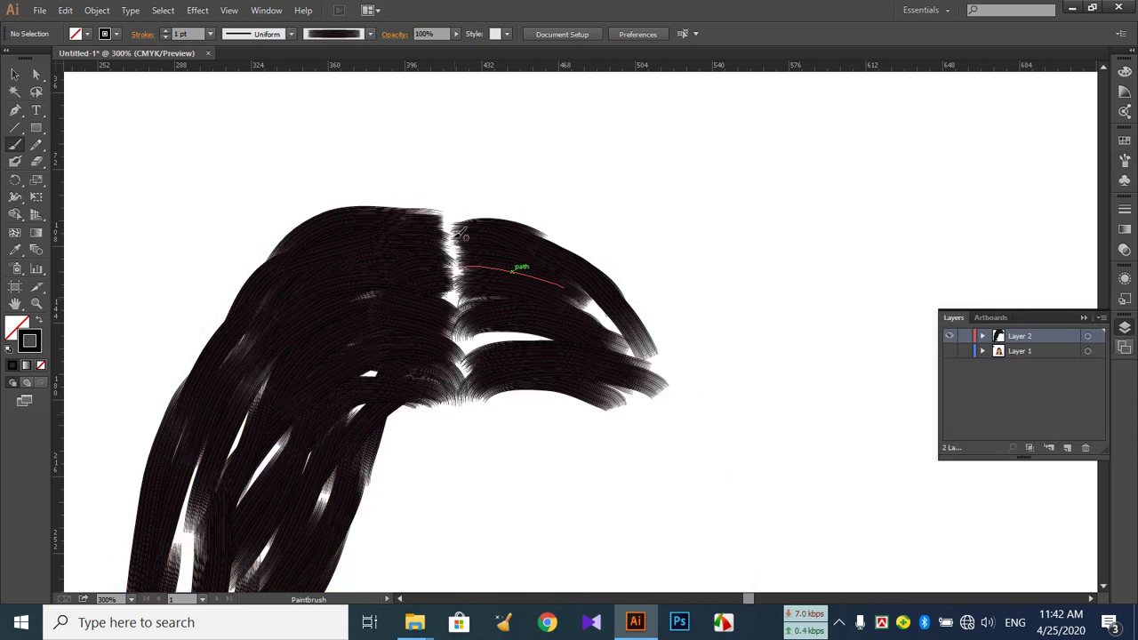
{"action": "left_click_drag", "start_coordinate": [513, 271], "coordinate": [571, 293]}
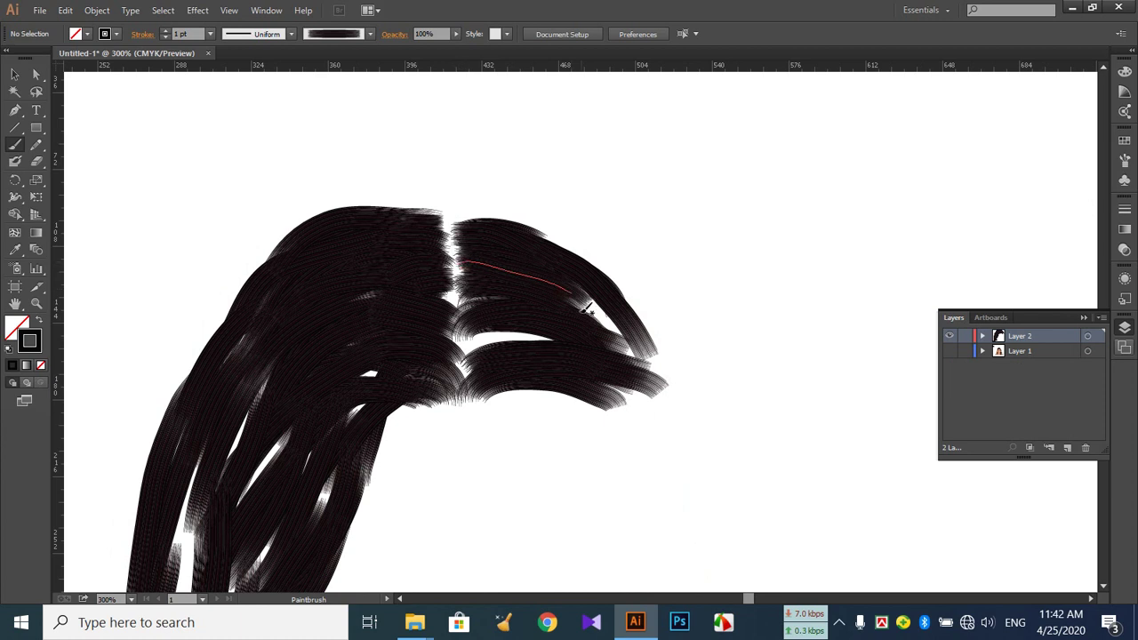
{"action": "mouse_move", "coordinate": [477, 339]}
{"action": "left_mouse_down"}
{"action": "mouse_move", "coordinate": [506, 330]}
{"action": "mouse_move", "coordinate": [589, 346]}
{"action": "mouse_move", "coordinate": [475, 342]}
{"action": "mouse_move", "coordinate": [575, 340]}
{"action": "mouse_move", "coordinate": [507, 356]}
{"action": "left_mouse_up"}
{"action": "left_click_drag", "start_coordinate": [596, 359], "coordinate": [471, 343]}
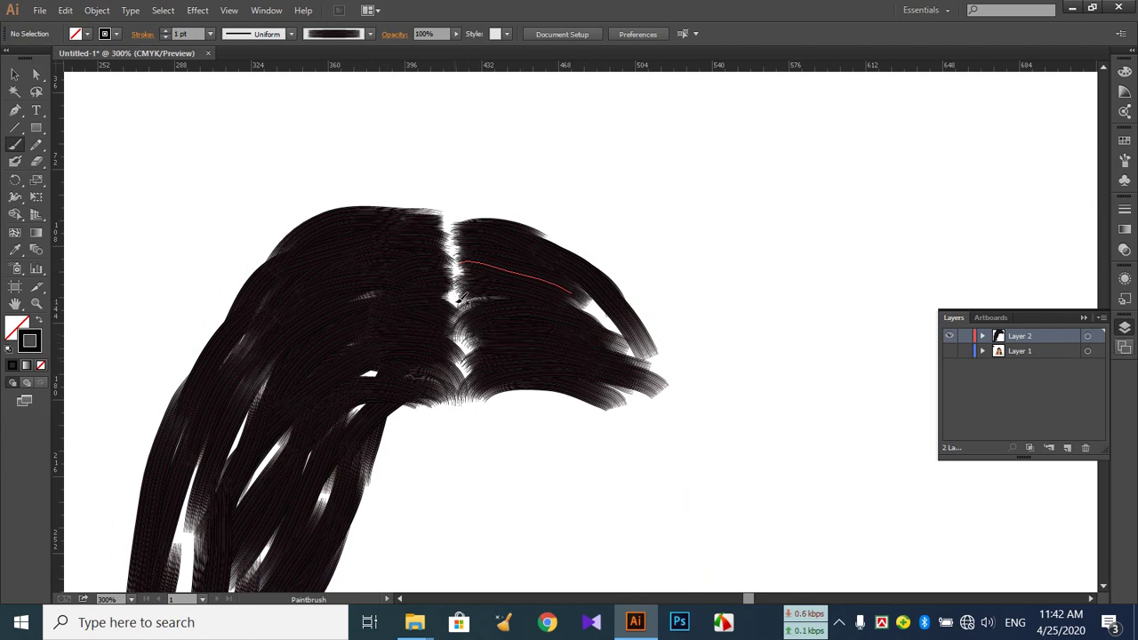
- Narrow the white parting with short black strands on both sides, and thicken the right crown's outer edge
{"action": "left_click_drag", "start_coordinate": [329, 286], "coordinate": [327, 296]}
{"action": "left_click_drag", "start_coordinate": [447, 229], "coordinate": [385, 222]}
{"action": "left_click_drag", "start_coordinate": [509, 248], "coordinate": [542, 273]}
{"action": "left_click_drag", "start_coordinate": [462, 269], "coordinate": [468, 273]}
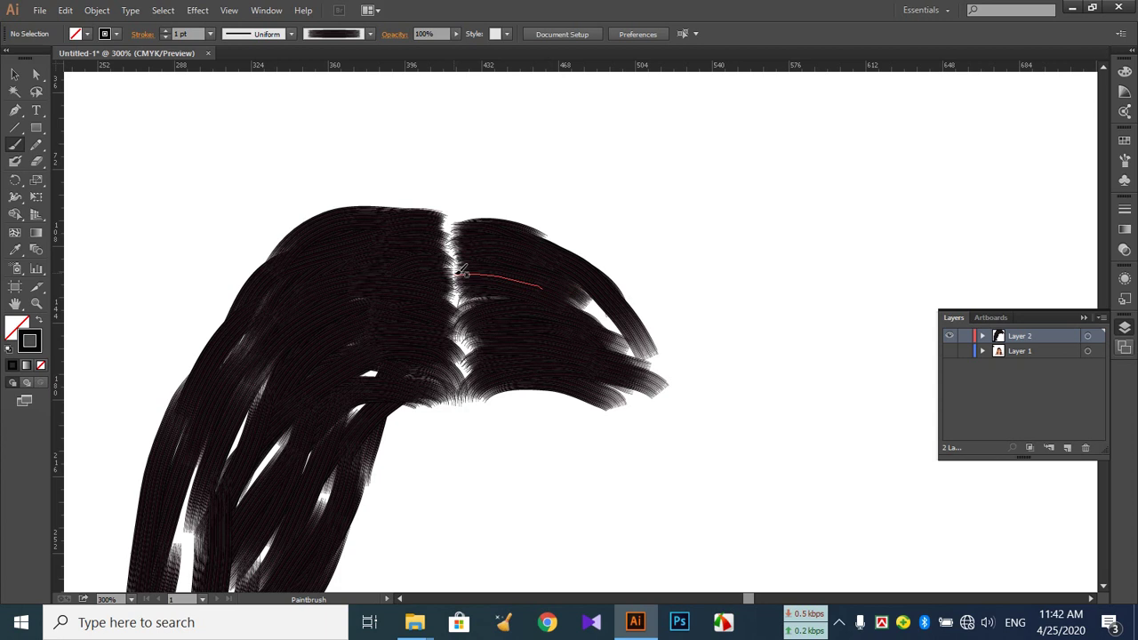
{"action": "left_click_drag", "start_coordinate": [537, 286], "coordinate": [469, 299]}
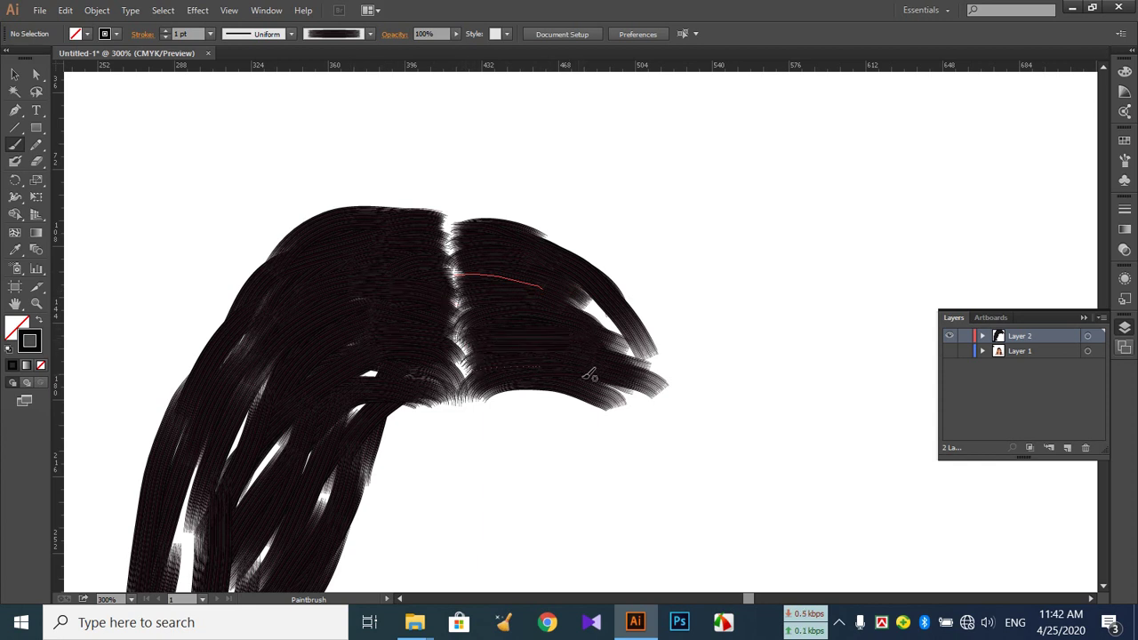
{"action": "mouse_move", "coordinate": [508, 224]}
{"action": "left_mouse_down"}
{"action": "mouse_move", "coordinate": [573, 272]}
{"action": "mouse_move", "coordinate": [575, 300]}
{"action": "mouse_move", "coordinate": [556, 292]}
{"action": "mouse_move", "coordinate": [591, 300]}
{"action": "mouse_move", "coordinate": [658, 359]}
{"action": "left_mouse_up"}
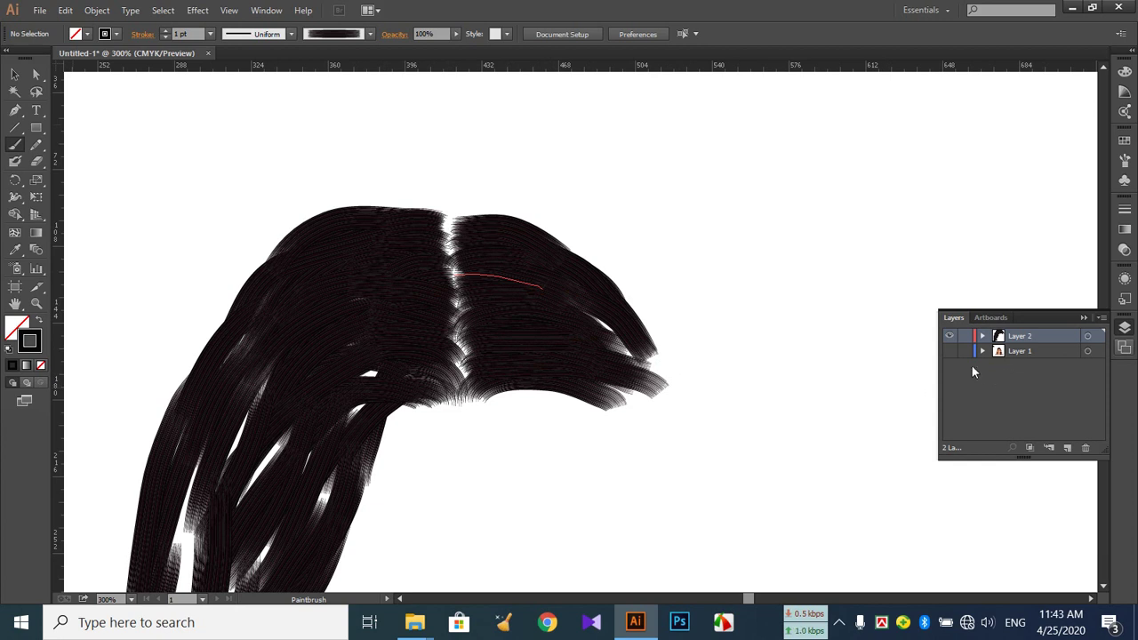
- Show Layer 1 again and paint a black strand along the hairline above the right side of the forehead
{"action": "left_click", "coordinate": [949, 351]}
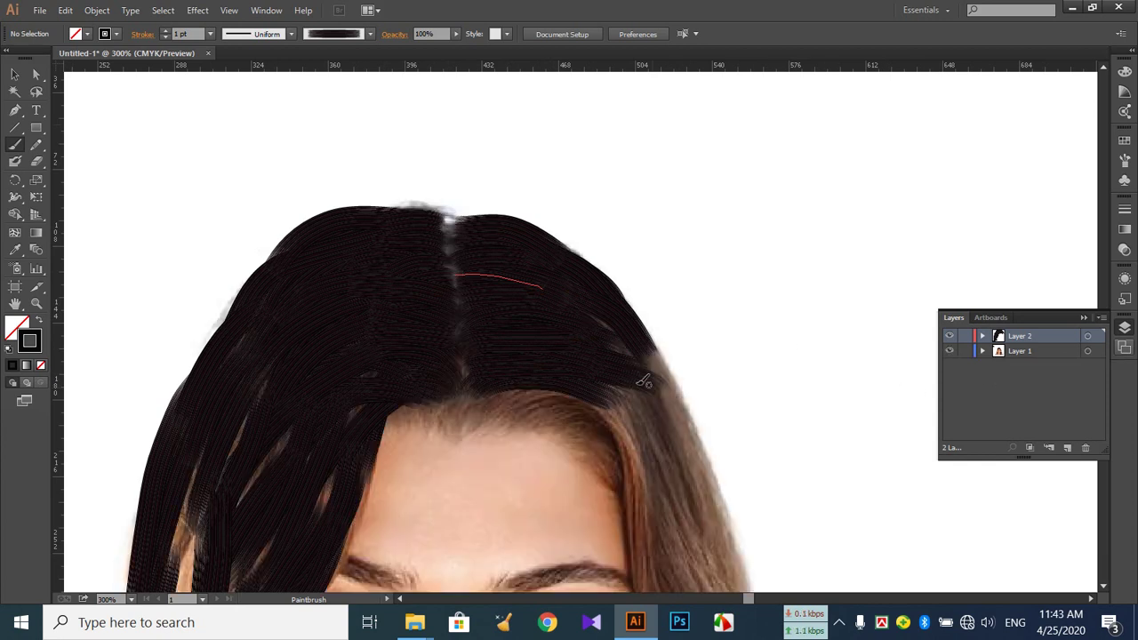
{"action": "scroll", "coordinate": [639, 371], "scroll_direction": "down", "scroll_amount": 2}
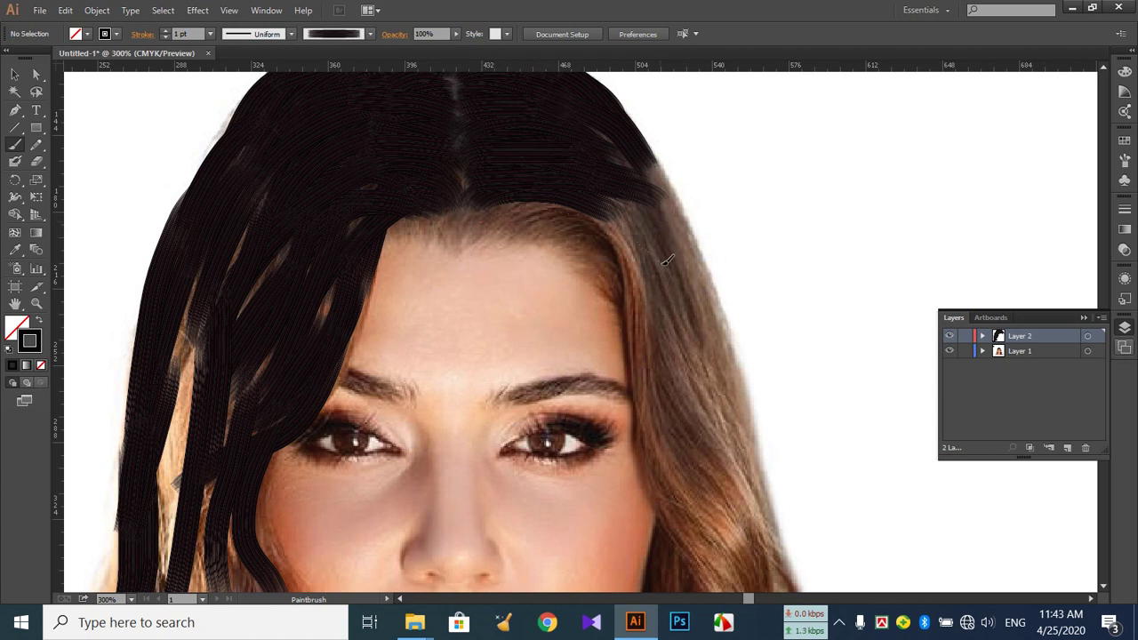
{"action": "left_click_drag", "start_coordinate": [667, 259], "coordinate": [488, 206]}
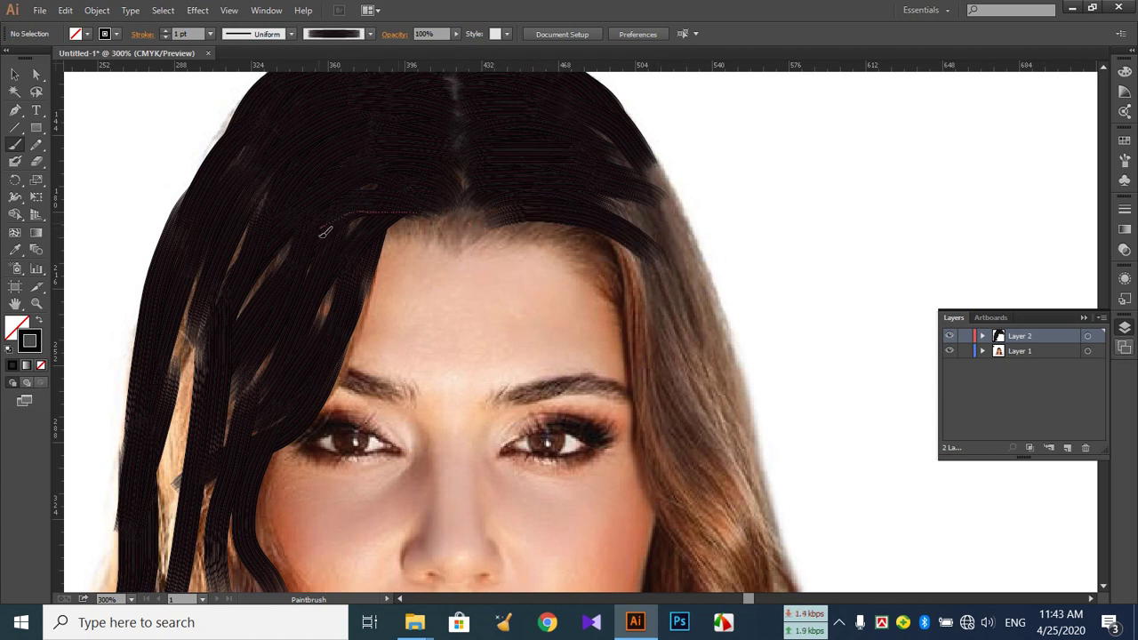
- Paint black strands along the hairline on both sides of the parting, covering the upper edge of the forehead
{"action": "left_click_drag", "start_coordinate": [321, 235], "coordinate": [315, 240]}
{"action": "mouse_move", "coordinate": [466, 226]}
{"action": "left_mouse_down"}
{"action": "mouse_move", "coordinate": [491, 210]}
{"action": "mouse_move", "coordinate": [671, 239]}
{"action": "mouse_move", "coordinate": [680, 264]}
{"action": "left_mouse_up"}
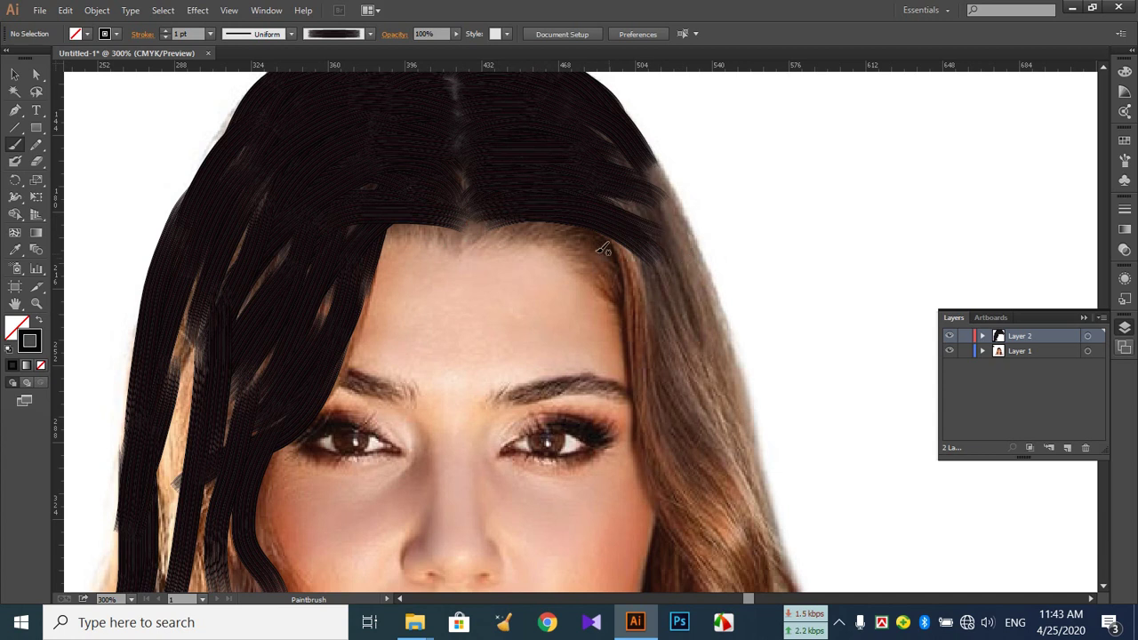
{"action": "left_click_drag", "start_coordinate": [506, 218], "coordinate": [667, 267]}
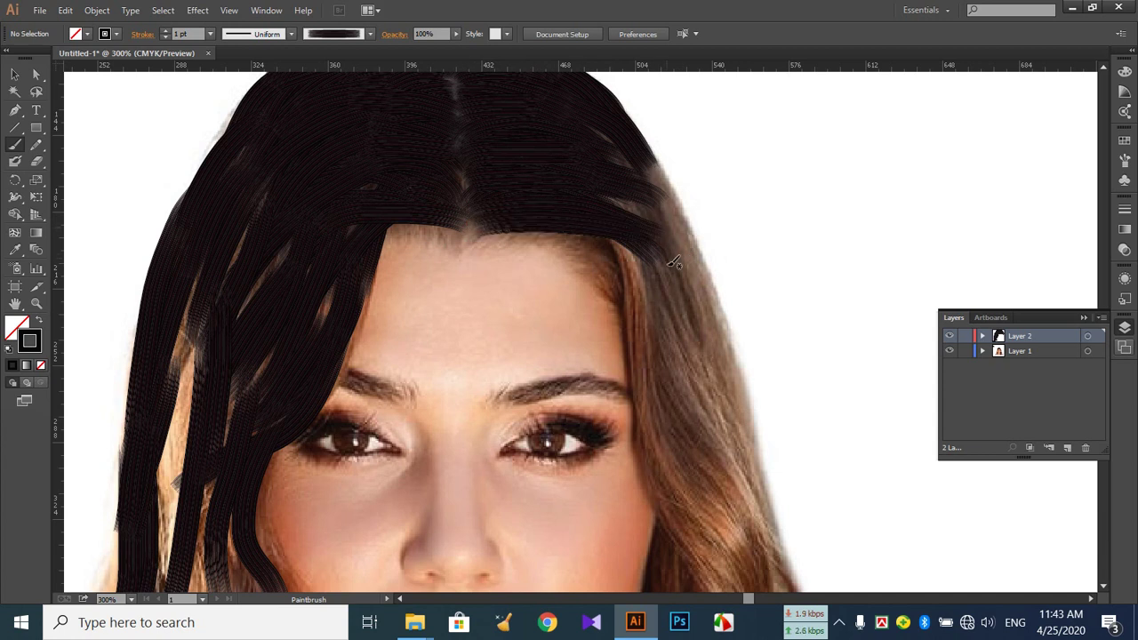
{"action": "left_click_drag", "start_coordinate": [343, 255], "coordinate": [430, 229]}
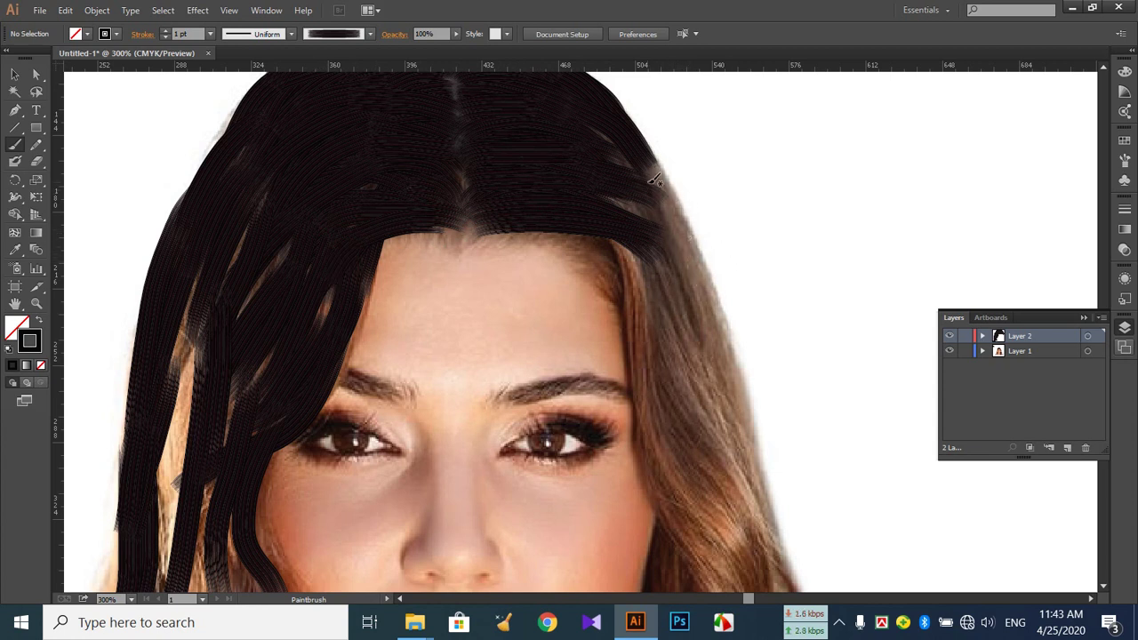
- Paint black strands down the outer edge of the right-side hair, from the crown to about eye level
{"action": "left_click_drag", "start_coordinate": [728, 403], "coordinate": [731, 402]}
{"action": "scroll", "coordinate": [731, 400], "scroll_direction": "down", "scroll_amount": 4}
{"action": "scroll", "coordinate": [716, 346], "scroll_direction": "up", "scroll_amount": 3}
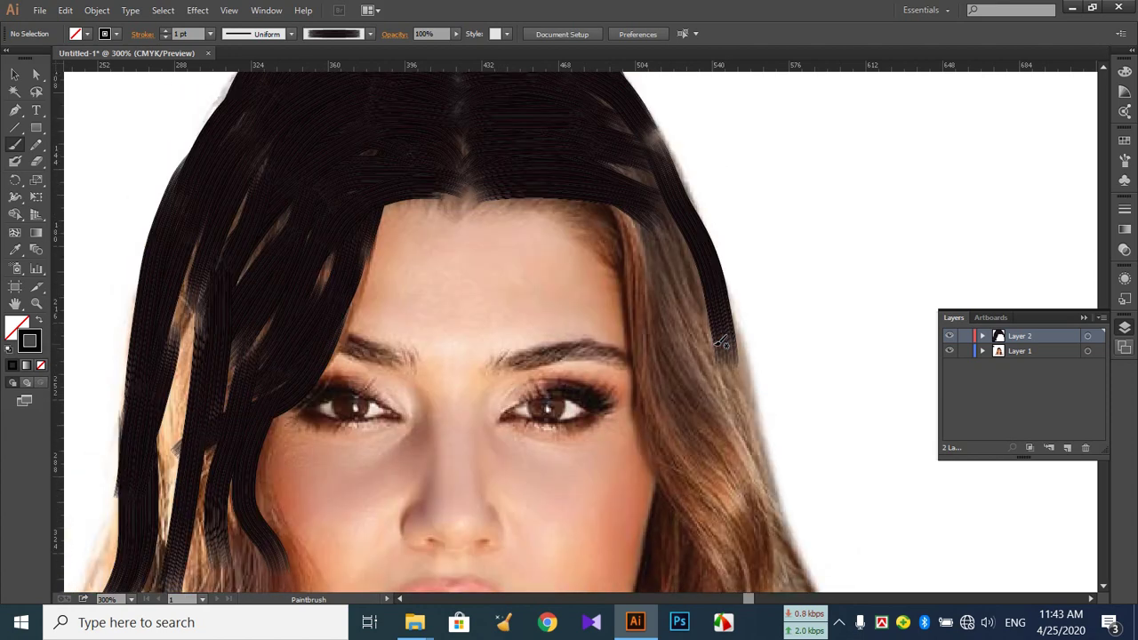
{"action": "scroll", "coordinate": [722, 343], "scroll_direction": "up", "scroll_amount": 2}
{"action": "left_click_drag", "start_coordinate": [674, 243], "coordinate": [677, 252]}
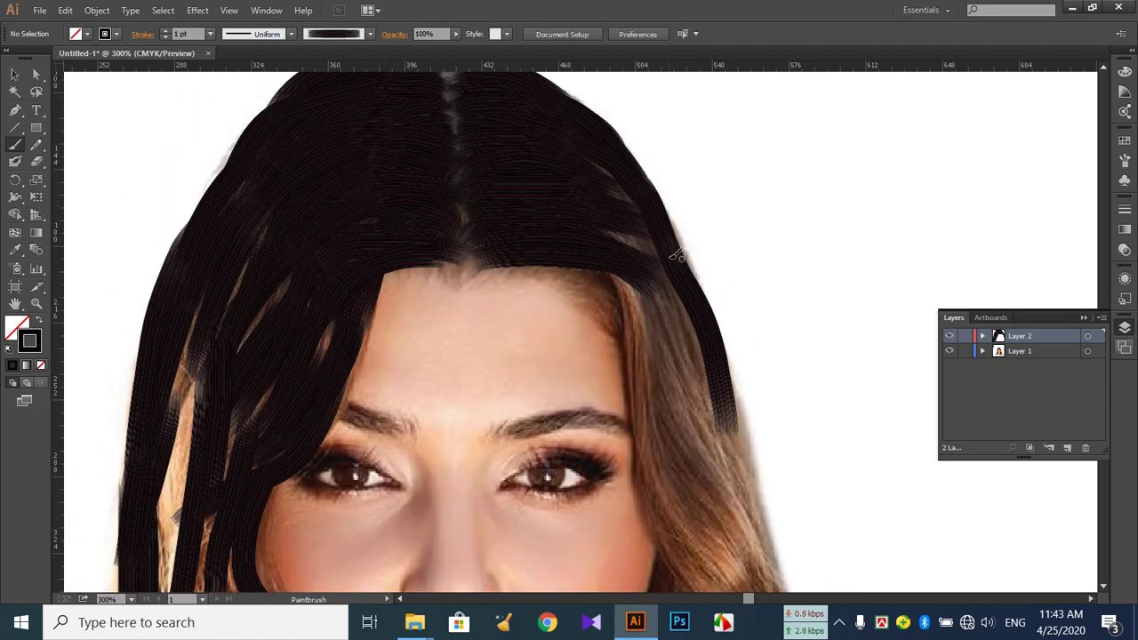
- Paint long black strands down the right side of the face, from the hairline to below the chin
{"action": "scroll", "coordinate": [703, 288], "scroll_direction": "down", "scroll_amount": 5}
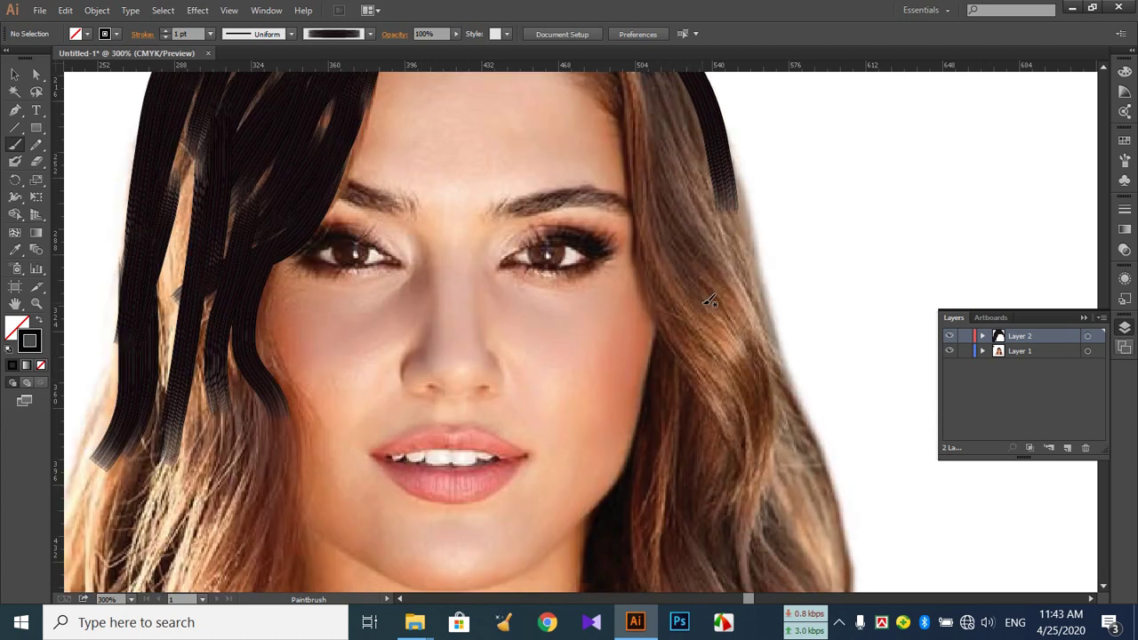
{"action": "scroll", "coordinate": [703, 302], "scroll_direction": "down", "scroll_amount": 1}
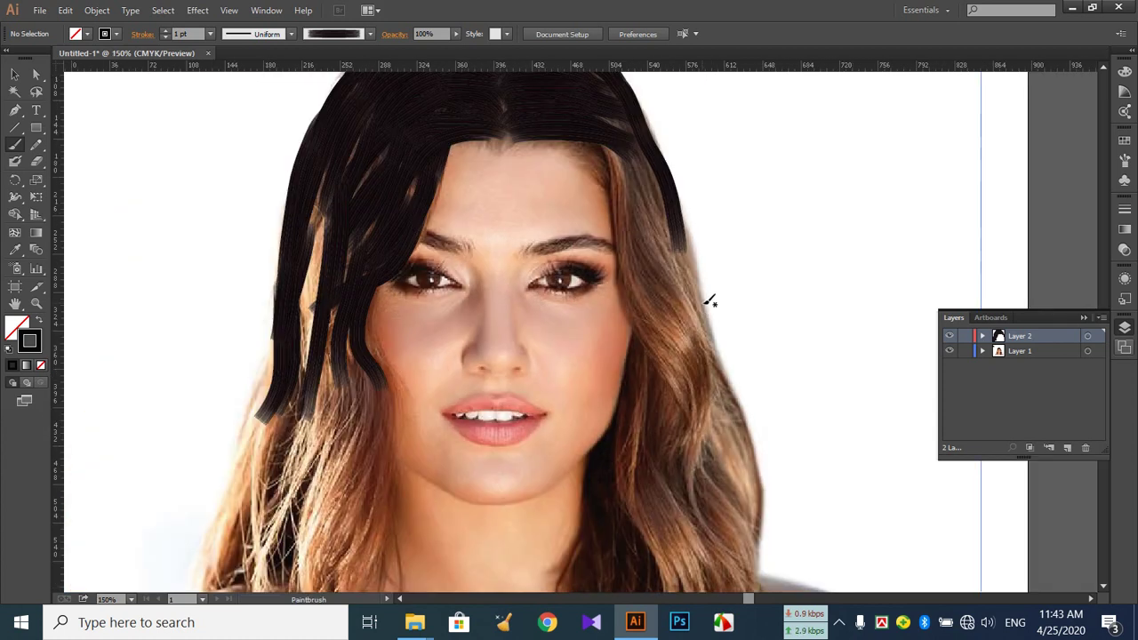
{"action": "scroll", "coordinate": [710, 301], "scroll_direction": "down", "scroll_amount": 1}
{"action": "scroll", "coordinate": [685, 311], "scroll_direction": "down", "scroll_amount": 2}
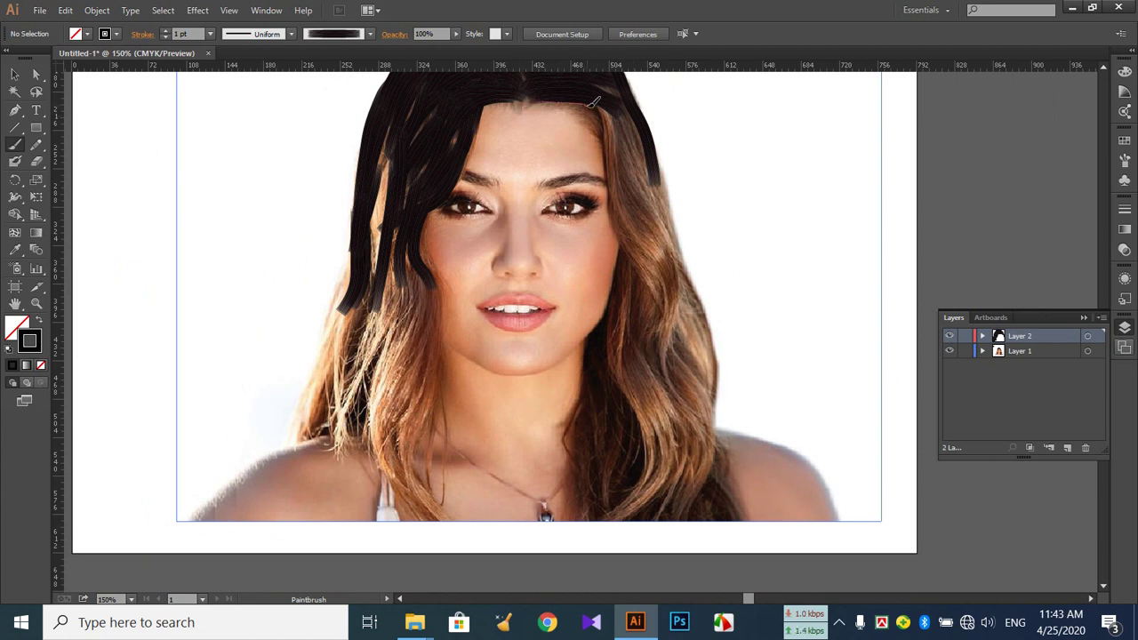
{"action": "left_click_drag", "start_coordinate": [665, 380], "coordinate": [669, 418]}
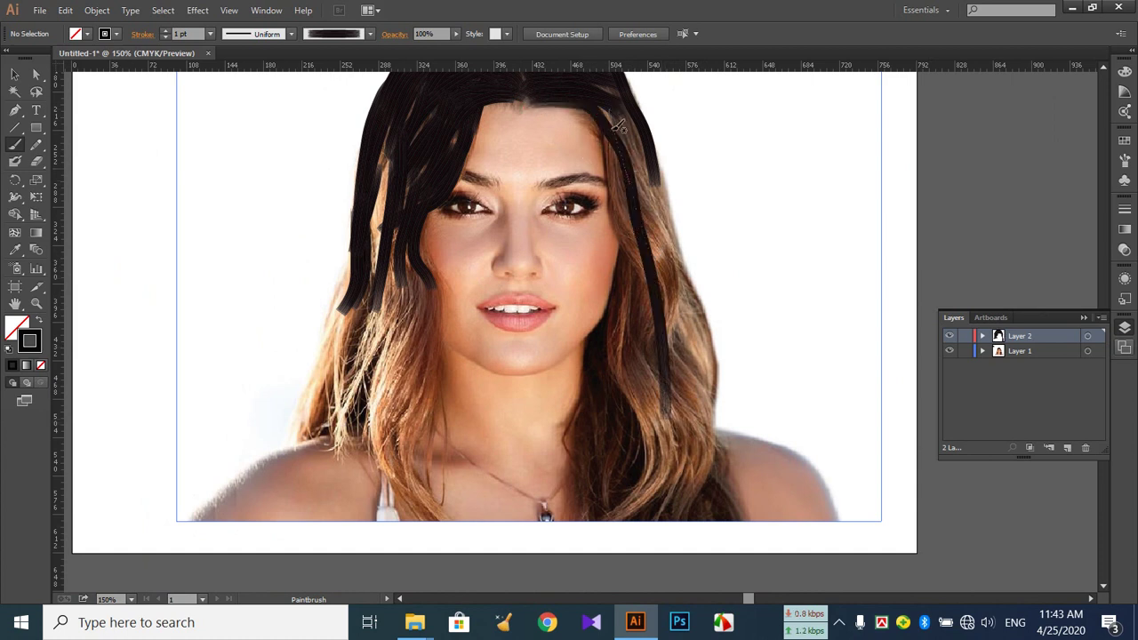
{"action": "left_click_drag", "start_coordinate": [653, 260], "coordinate": [641, 295]}
{"action": "left_click_drag", "start_coordinate": [625, 248], "coordinate": [648, 353]}
{"action": "mouse_move", "coordinate": [630, 278]}
{"action": "left_mouse_down"}
{"action": "mouse_move", "coordinate": [625, 354]}
{"action": "mouse_move", "coordinate": [633, 384]}
{"action": "left_mouse_up"}
{"action": "mouse_move", "coordinate": [621, 227]}
{"action": "left_mouse_down"}
{"action": "mouse_move", "coordinate": [649, 307]}
{"action": "mouse_move", "coordinate": [622, 158]}
{"action": "left_mouse_up"}
{"action": "mouse_move", "coordinate": [631, 205]}
{"action": "left_mouse_down"}
{"action": "mouse_move", "coordinate": [657, 363]}
{"action": "mouse_move", "coordinate": [654, 235]}
{"action": "left_mouse_up"}
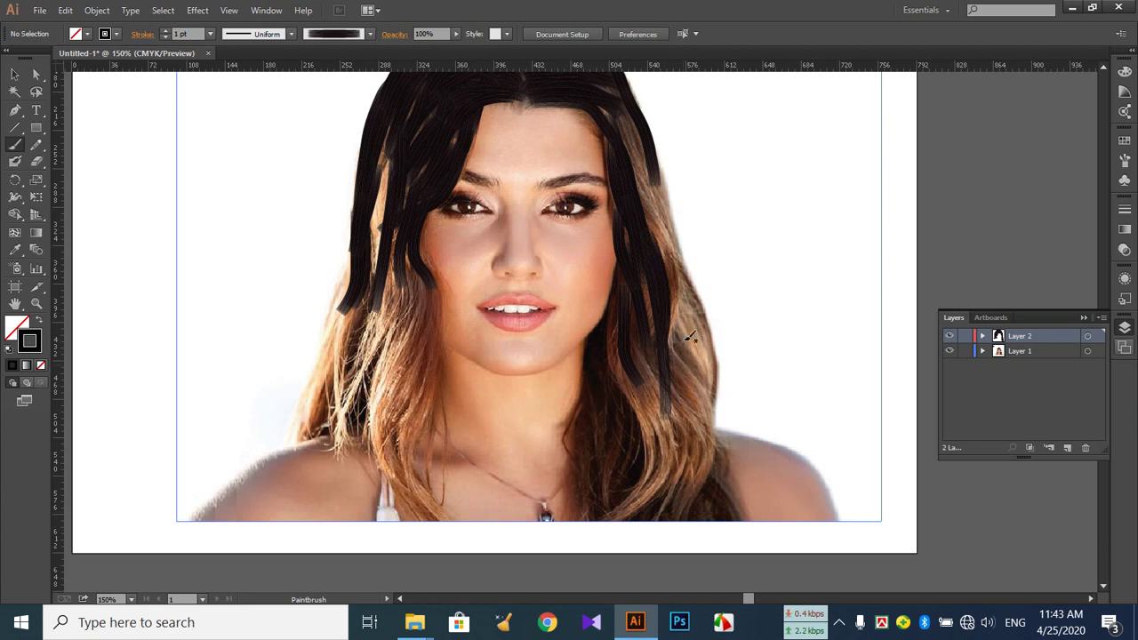
- Add a curved black strand in the right outer lengths and fill in between it and the temple
{"action": "left_click_drag", "start_coordinate": [688, 305], "coordinate": [689, 396]}
{"action": "left_click_drag", "start_coordinate": [691, 312], "coordinate": [689, 297]}
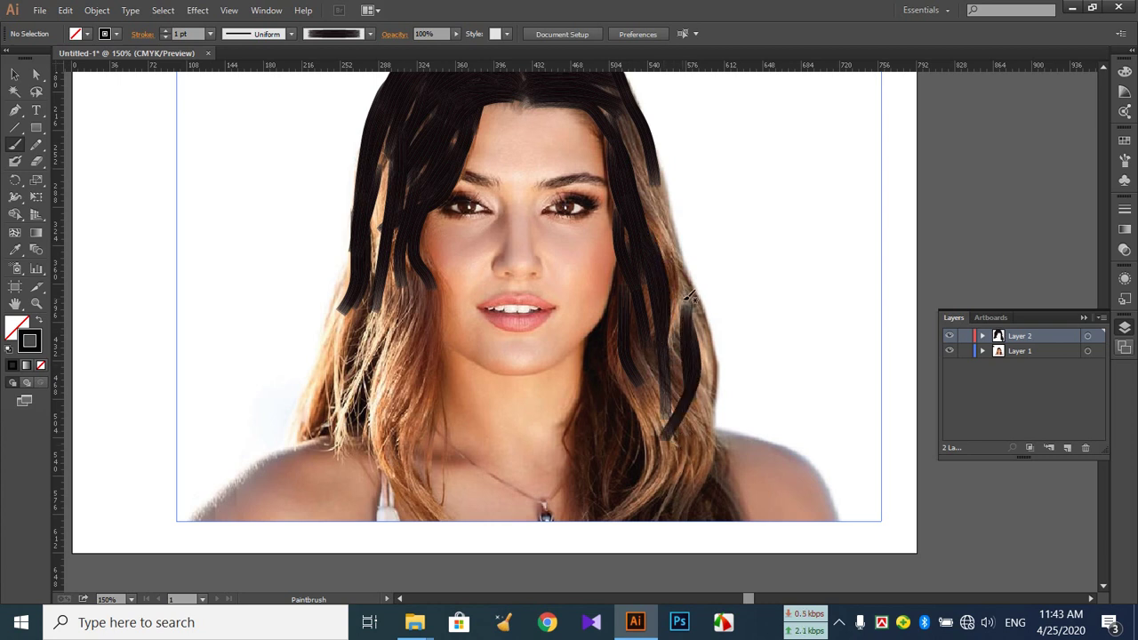
{"action": "mouse_move", "coordinate": [669, 244]}
{"action": "left_mouse_down"}
{"action": "mouse_move", "coordinate": [652, 185]}
{"action": "mouse_move", "coordinate": [663, 292]}
{"action": "left_mouse_up"}
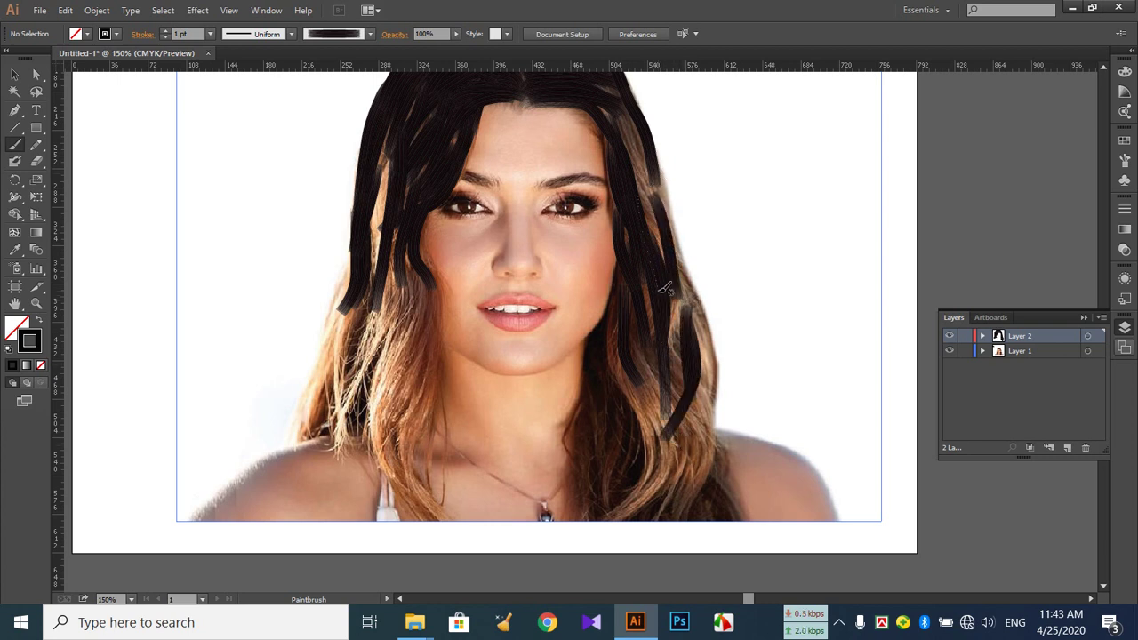
{"action": "left_click_drag", "start_coordinate": [646, 145], "coordinate": [671, 254]}
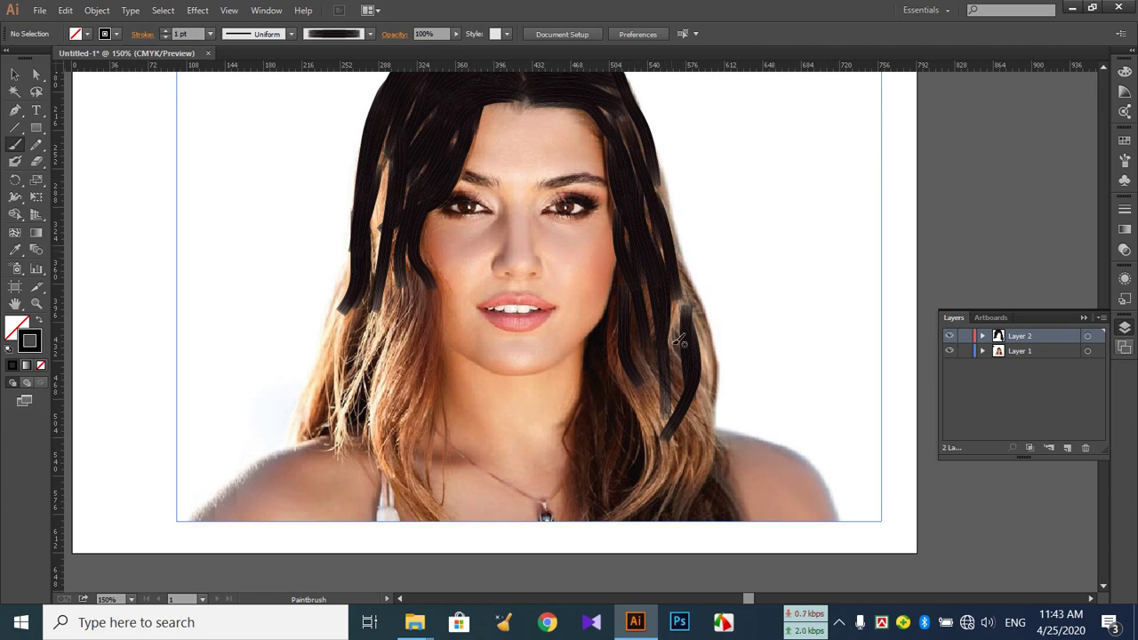
- Extend the left-side hair with long black strands down to the shoulder and the photo's lower edge
{"action": "scroll", "coordinate": [677, 331], "scroll_direction": "down", "scroll_amount": 2}
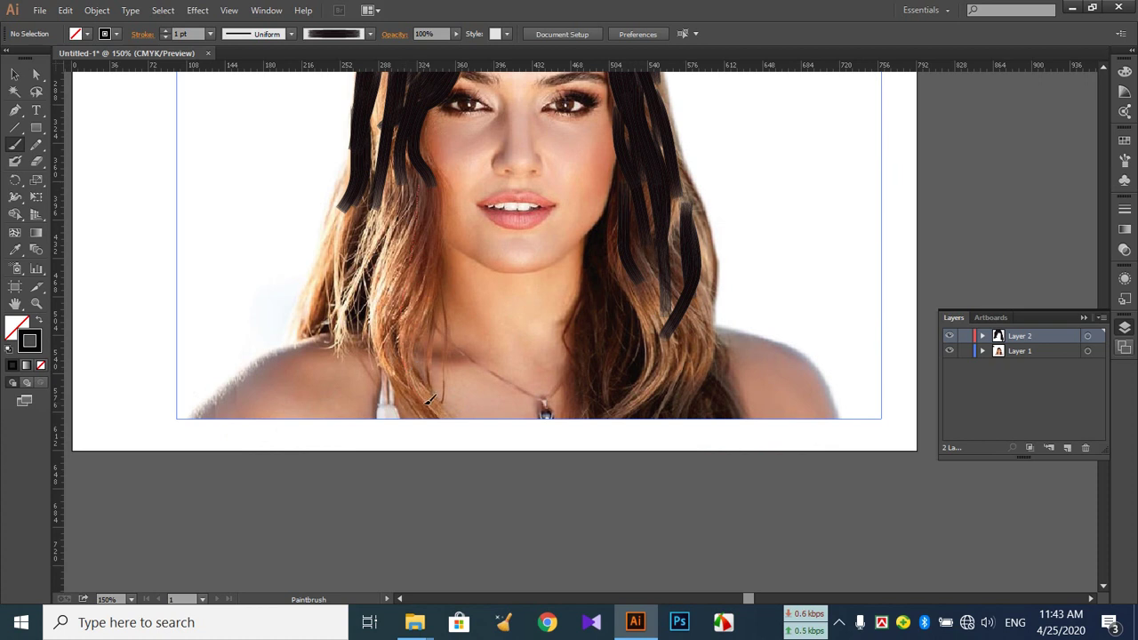
{"action": "left_click_drag", "start_coordinate": [447, 414], "coordinate": [437, 419]}
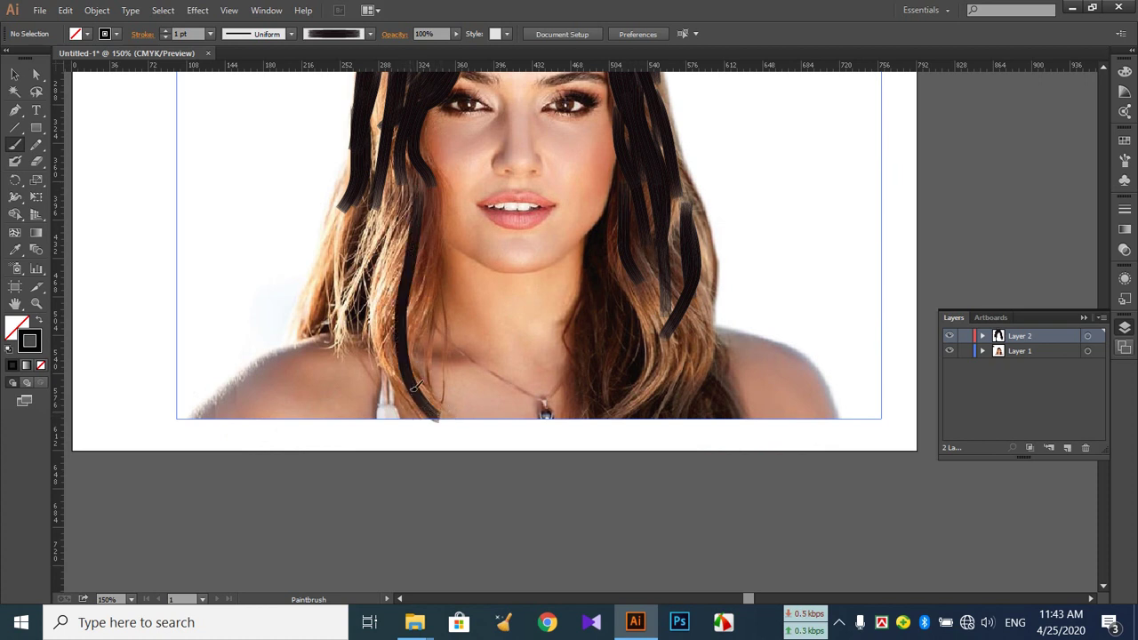
{"action": "mouse_move", "coordinate": [417, 221]}
{"action": "left_mouse_down"}
{"action": "mouse_move", "coordinate": [409, 391]}
{"action": "mouse_move", "coordinate": [391, 421]}
{"action": "left_mouse_up"}
{"action": "left_click_drag", "start_coordinate": [411, 274], "coordinate": [410, 277]}
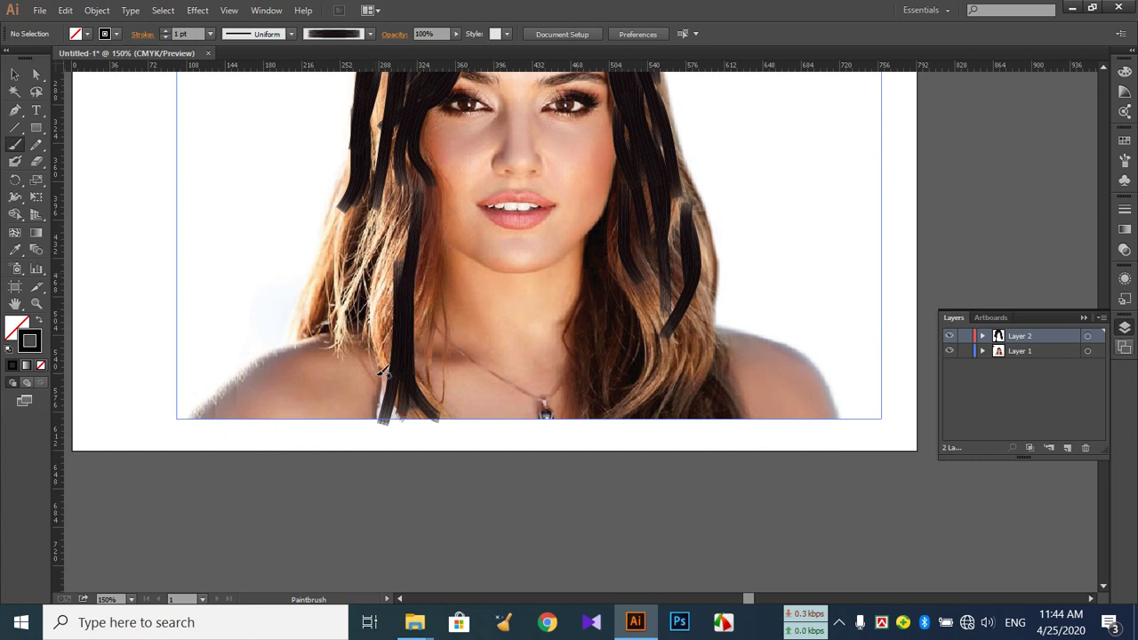
{"action": "left_click_drag", "start_coordinate": [397, 226], "coordinate": [322, 311]}
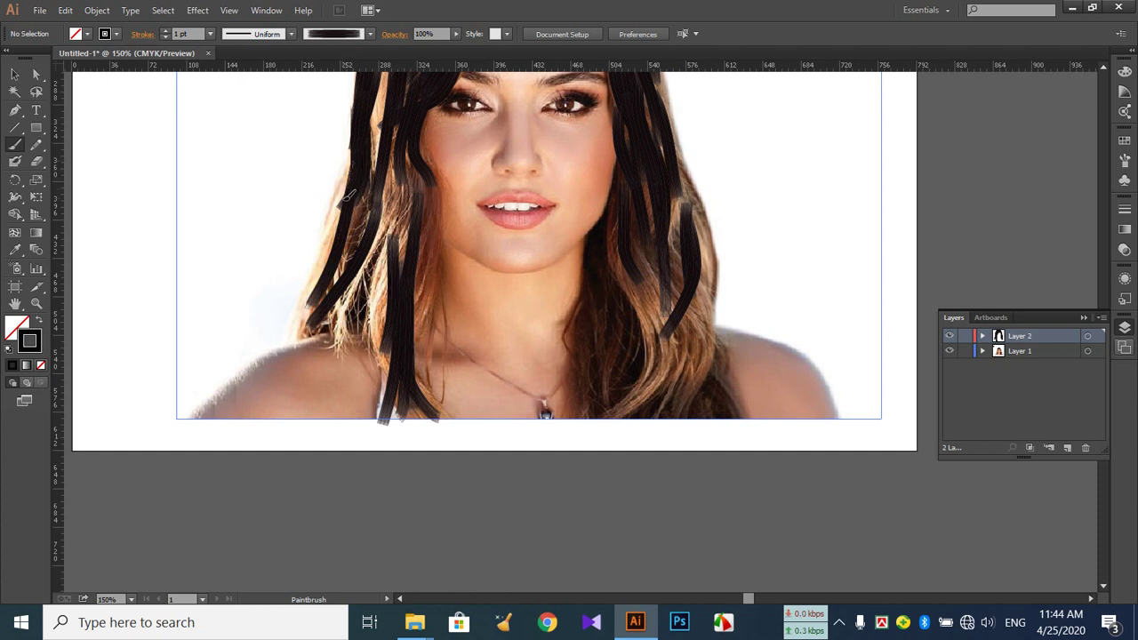
{"action": "left_click_drag", "start_coordinate": [303, 323], "coordinate": [300, 322]}
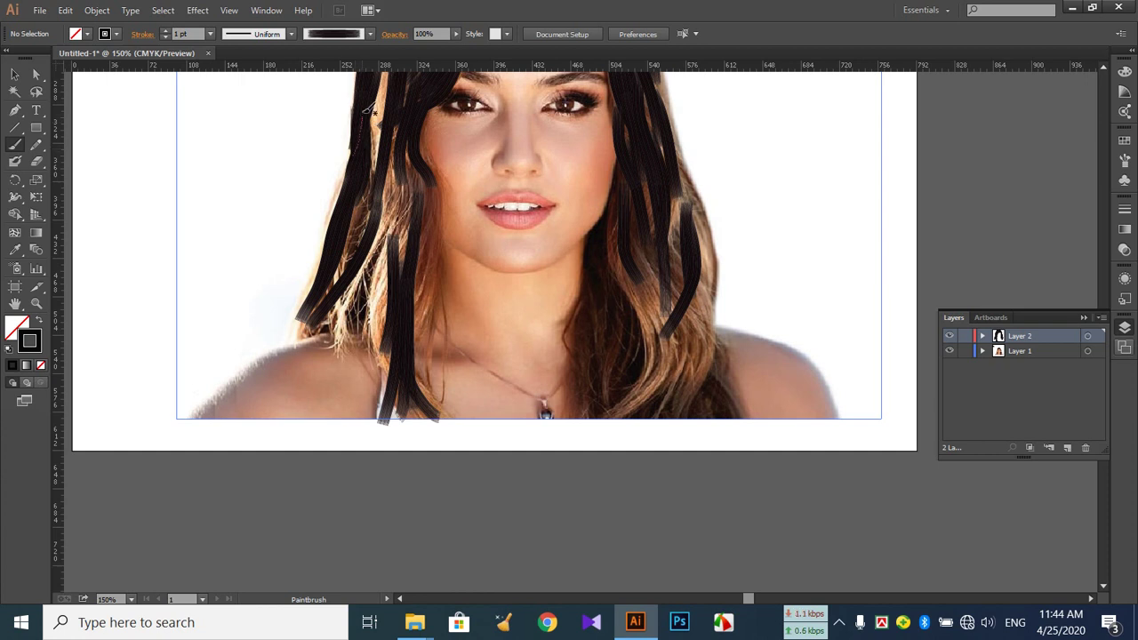
{"action": "left_click_drag", "start_coordinate": [422, 347], "coordinate": [409, 223]}
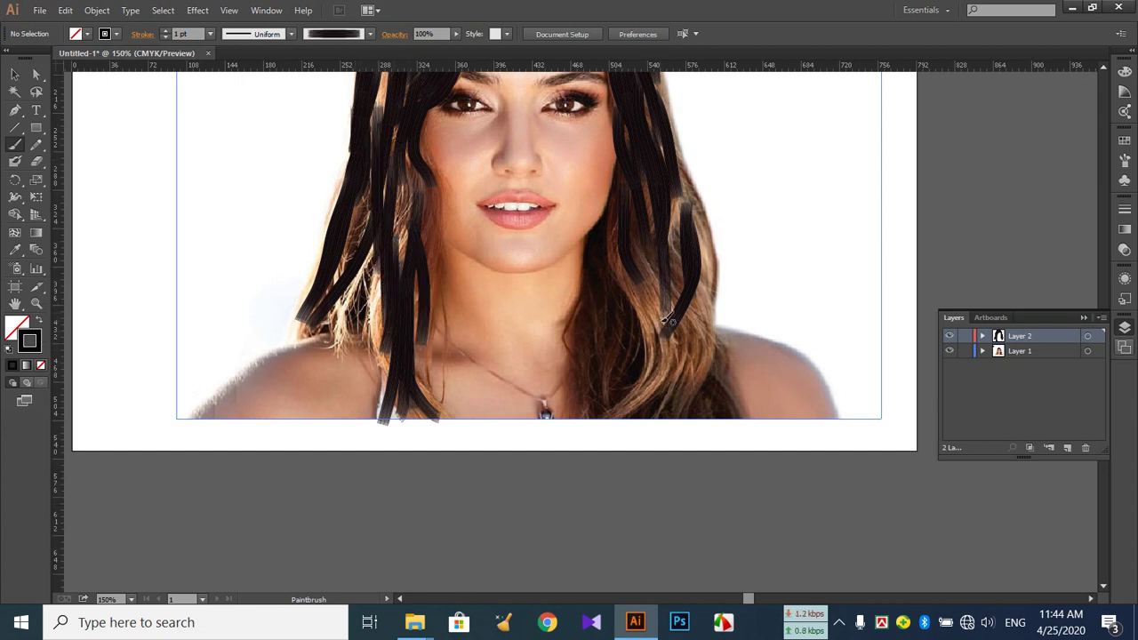
- Cover the remaining light gaps in the left-side hair with black strands, from the temple down to the shoulder
{"action": "scroll", "coordinate": [666, 318], "scroll_direction": "up", "scroll_amount": 4}
{"action": "scroll", "coordinate": [667, 318], "scroll_direction": "up", "scroll_amount": 2}
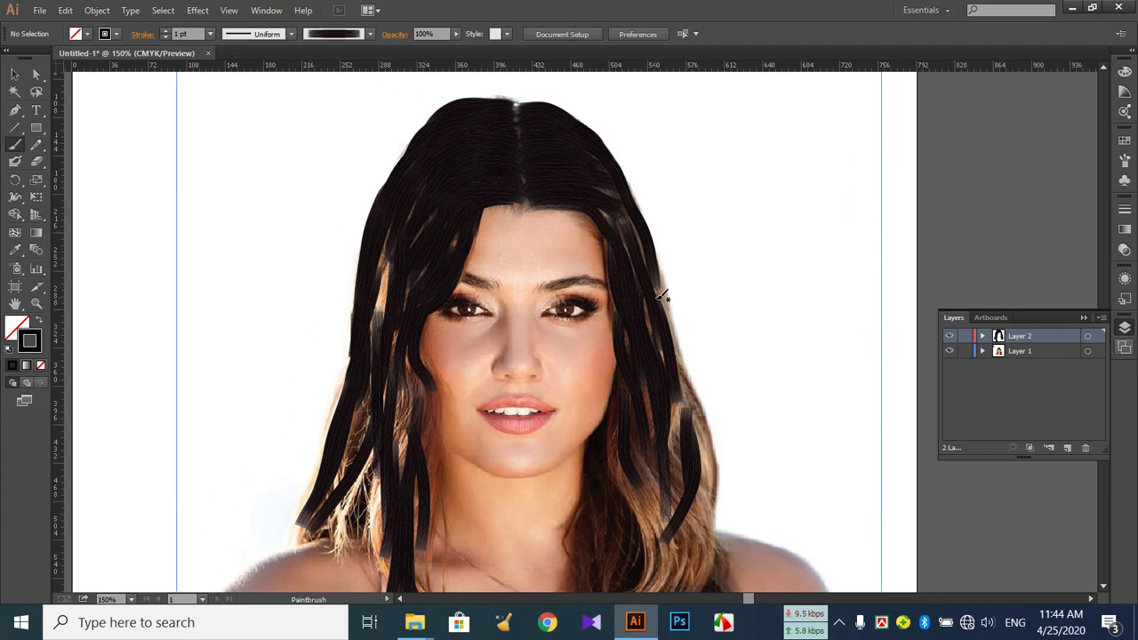
{"action": "left_click", "coordinate": [725, 620]}
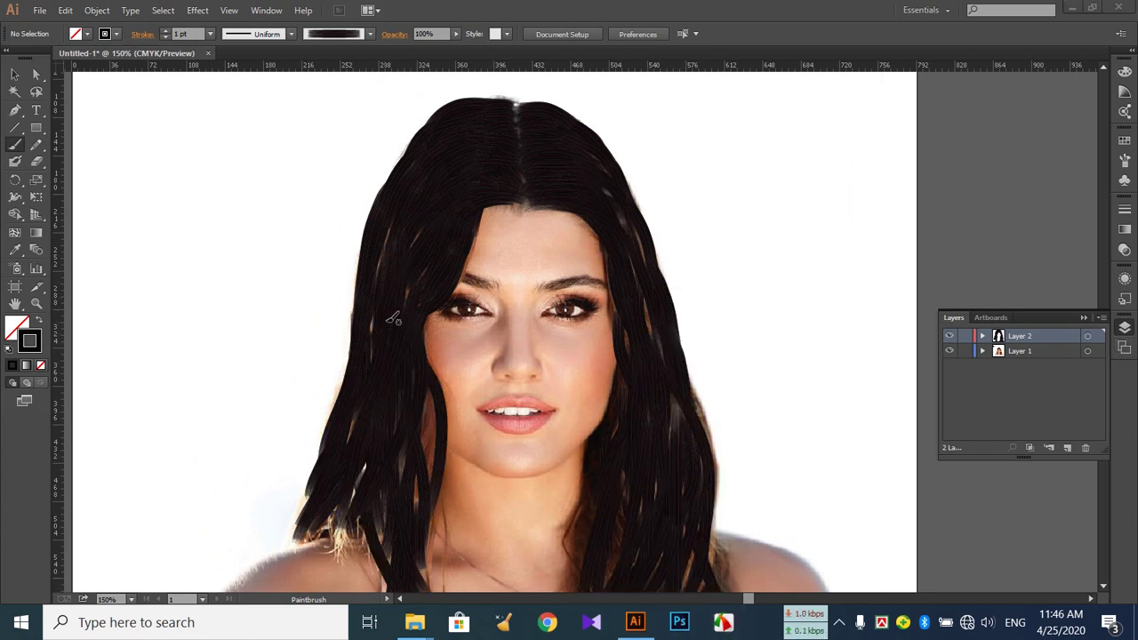
{"action": "left_click", "coordinate": [393, 284]}
{"action": "left_click_drag", "start_coordinate": [389, 428], "coordinate": [375, 524]}
{"action": "left_click_drag", "start_coordinate": [428, 394], "coordinate": [429, 397]}
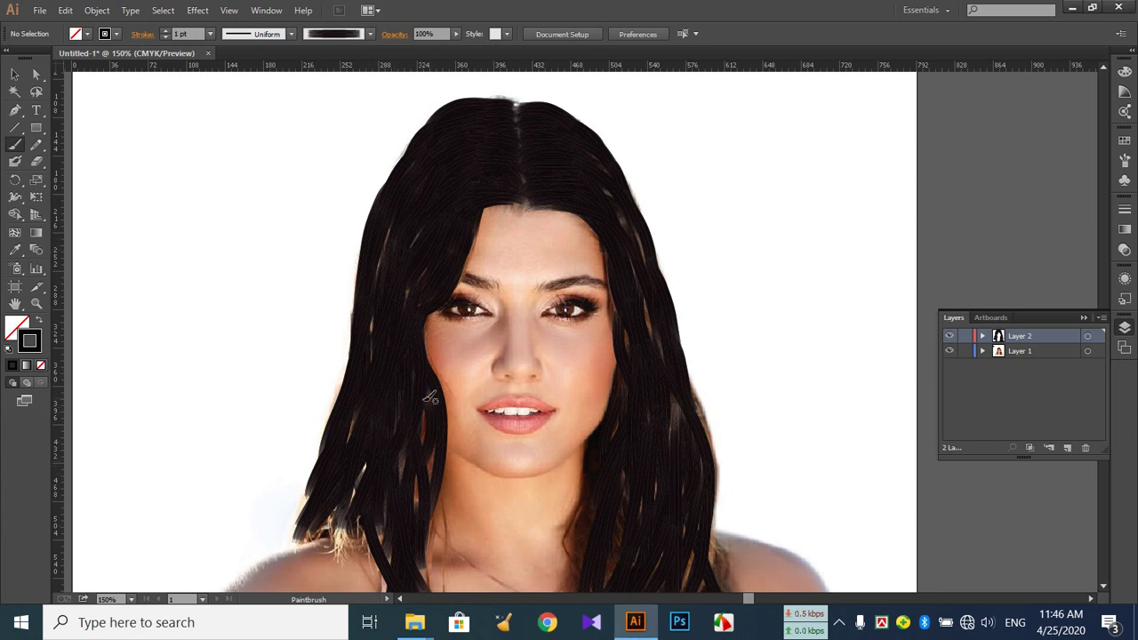
{"action": "mouse_move", "coordinate": [345, 460]}
{"action": "left_mouse_down"}
{"action": "mouse_move", "coordinate": [380, 337]}
{"action": "mouse_move", "coordinate": [371, 390]}
{"action": "mouse_move", "coordinate": [394, 222]}
{"action": "left_mouse_up"}
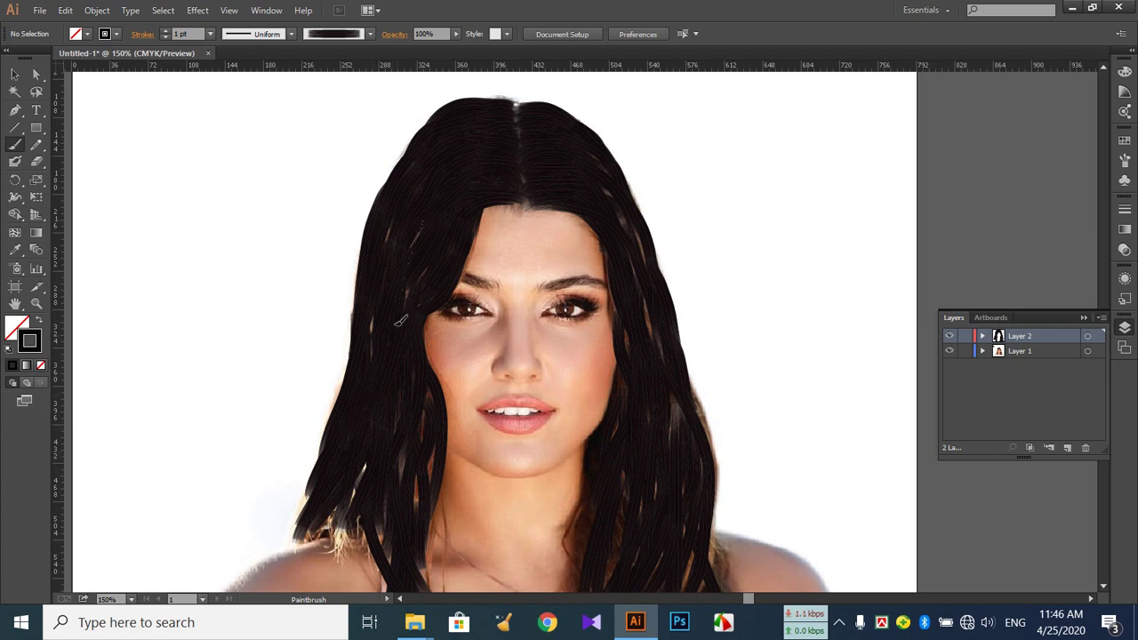
{"action": "left_click_drag", "start_coordinate": [401, 313], "coordinate": [428, 201]}
{"action": "left_click_drag", "start_coordinate": [432, 243], "coordinate": [434, 242]}
- Paint black strands outward from the parting's lower end along the hairline on both sides
{"action": "mouse_move", "coordinate": [525, 204]}
{"action": "left_mouse_down"}
{"action": "mouse_move", "coordinate": [497, 205]}
{"action": "mouse_move", "coordinate": [436, 229]}
{"action": "left_mouse_up"}
{"action": "left_click_drag", "start_coordinate": [523, 205], "coordinate": [425, 190]}
{"action": "left_click_drag", "start_coordinate": [525, 207], "coordinate": [474, 177]}
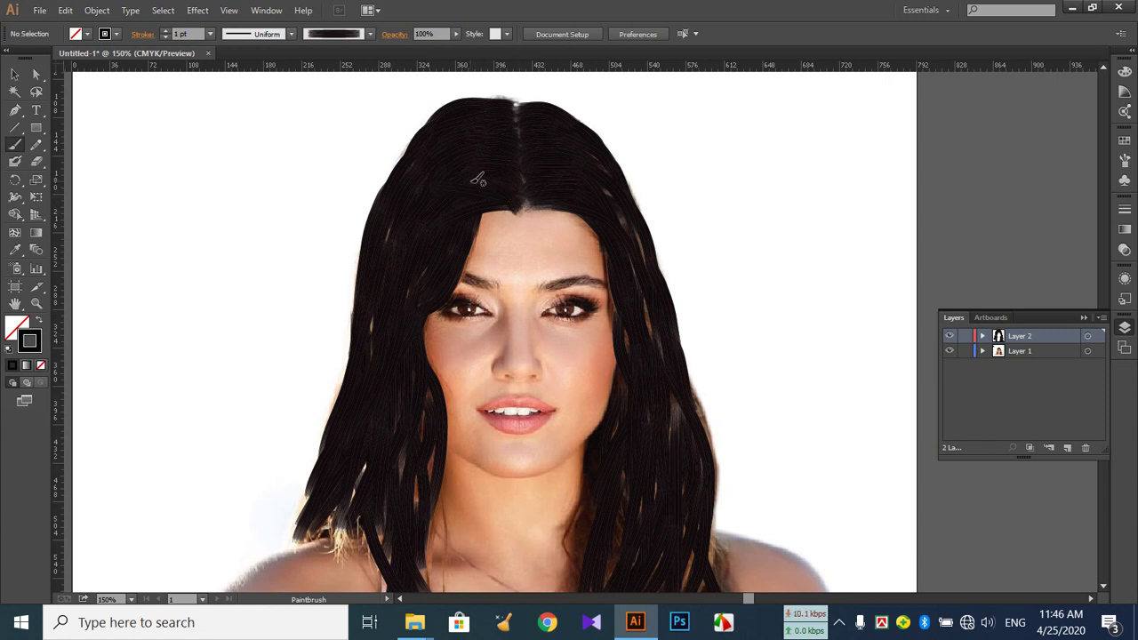
{"action": "left_click_drag", "start_coordinate": [526, 210], "coordinate": [580, 201]}
- Hide the photo on Layer 1 and fill the white gaps in the right-side lengths with black strands
{"action": "left_click", "coordinate": [952, 355]}
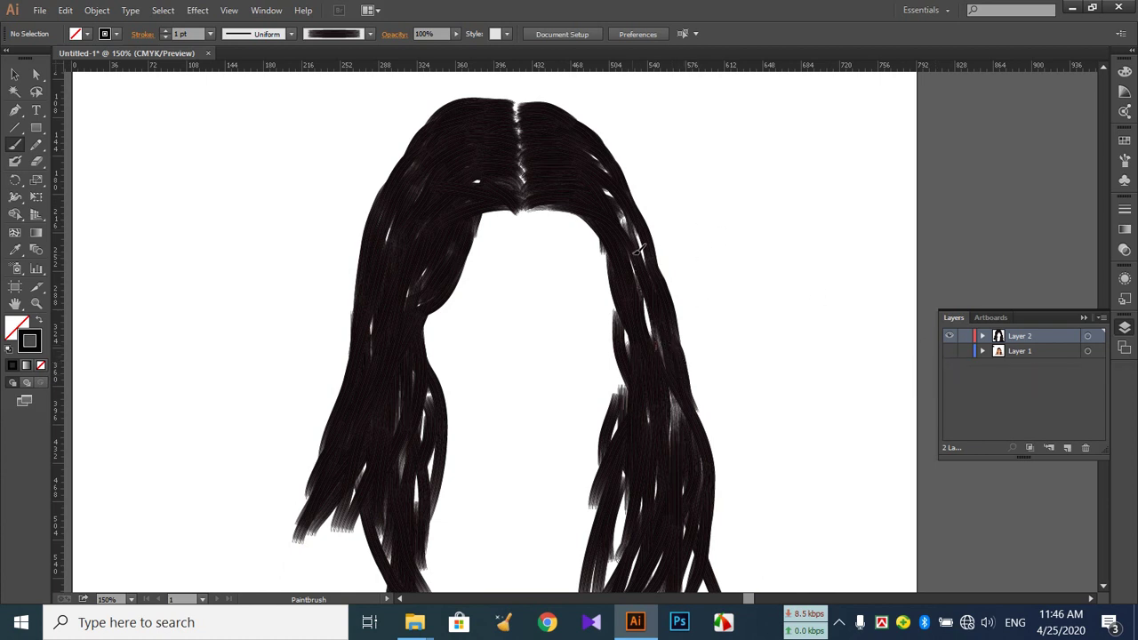
{"action": "mouse_move", "coordinate": [612, 179]}
{"action": "left_mouse_down"}
{"action": "mouse_move", "coordinate": [648, 376]}
{"action": "mouse_move", "coordinate": [629, 291]}
{"action": "left_mouse_up"}
{"action": "mouse_move", "coordinate": [607, 239]}
{"action": "left_mouse_down"}
{"action": "mouse_move", "coordinate": [626, 342]}
{"action": "mouse_move", "coordinate": [621, 427]}
{"action": "left_mouse_up"}
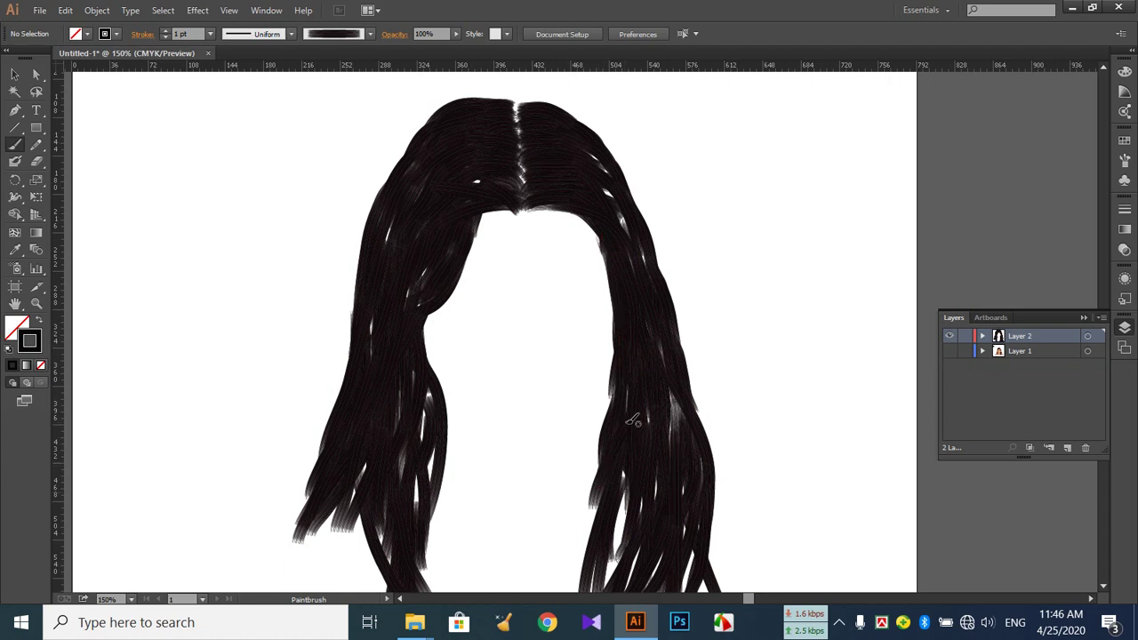
{"action": "scroll", "coordinate": [633, 416], "scroll_direction": "down", "scroll_amount": 2}
{"action": "left_click_drag", "start_coordinate": [618, 312], "coordinate": [611, 379]}
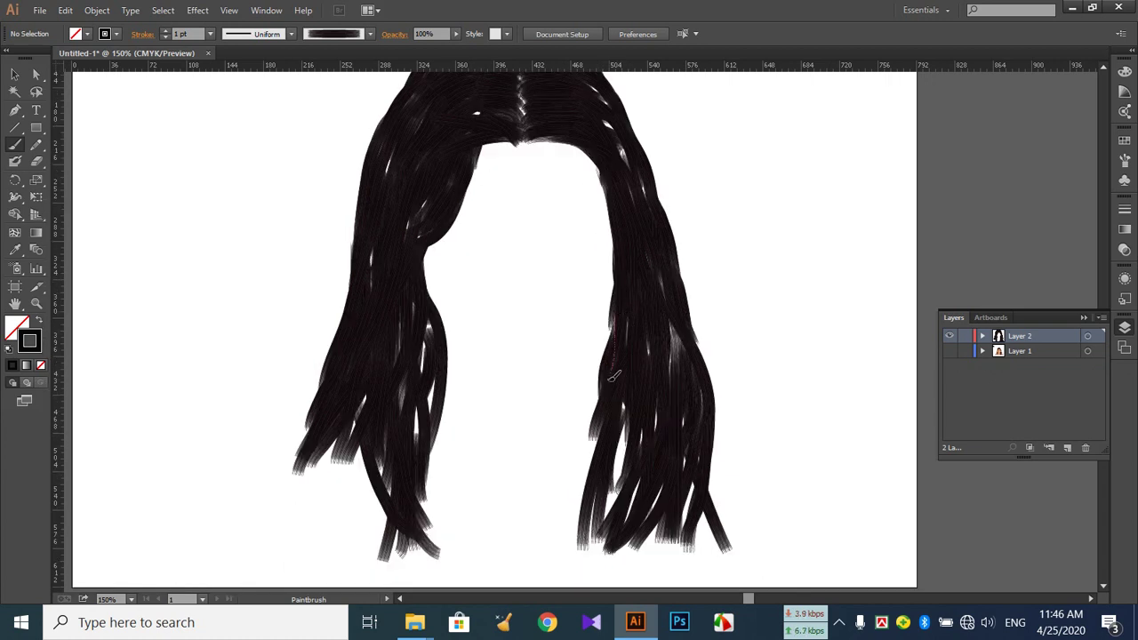
{"action": "mouse_move", "coordinate": [600, 489]}
{"action": "left_mouse_down"}
{"action": "mouse_move", "coordinate": [622, 316]}
{"action": "mouse_move", "coordinate": [601, 508]}
{"action": "left_mouse_up"}
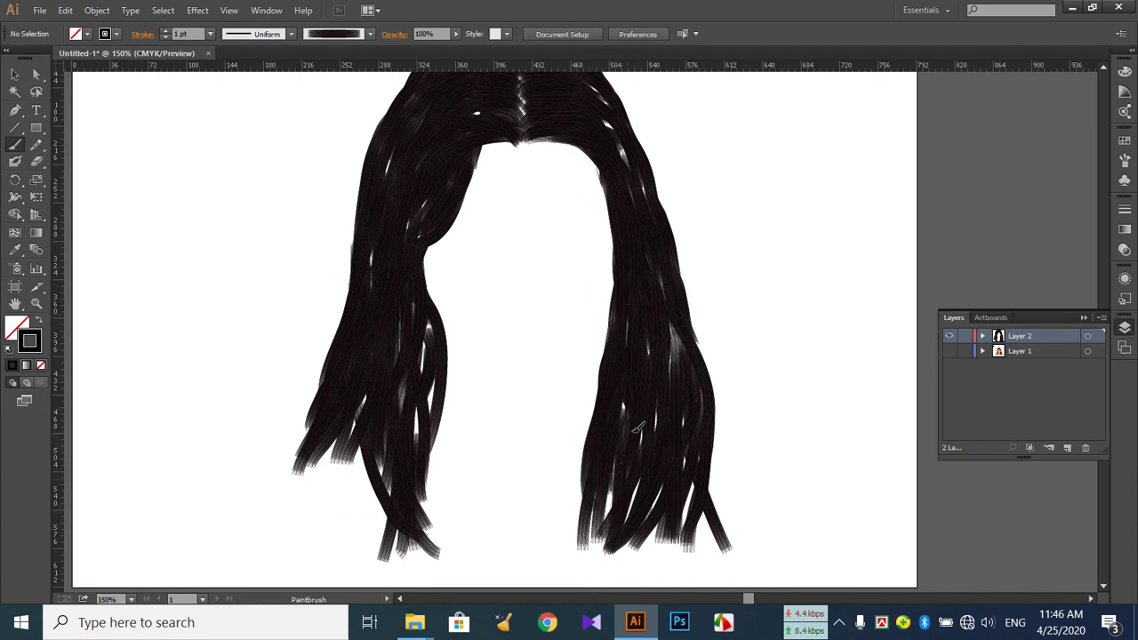
- Cover the small white gaps in the left crown and the right outer crown with black strands
{"action": "scroll", "coordinate": [400, 445], "scroll_direction": "down", "scroll_amount": 2}
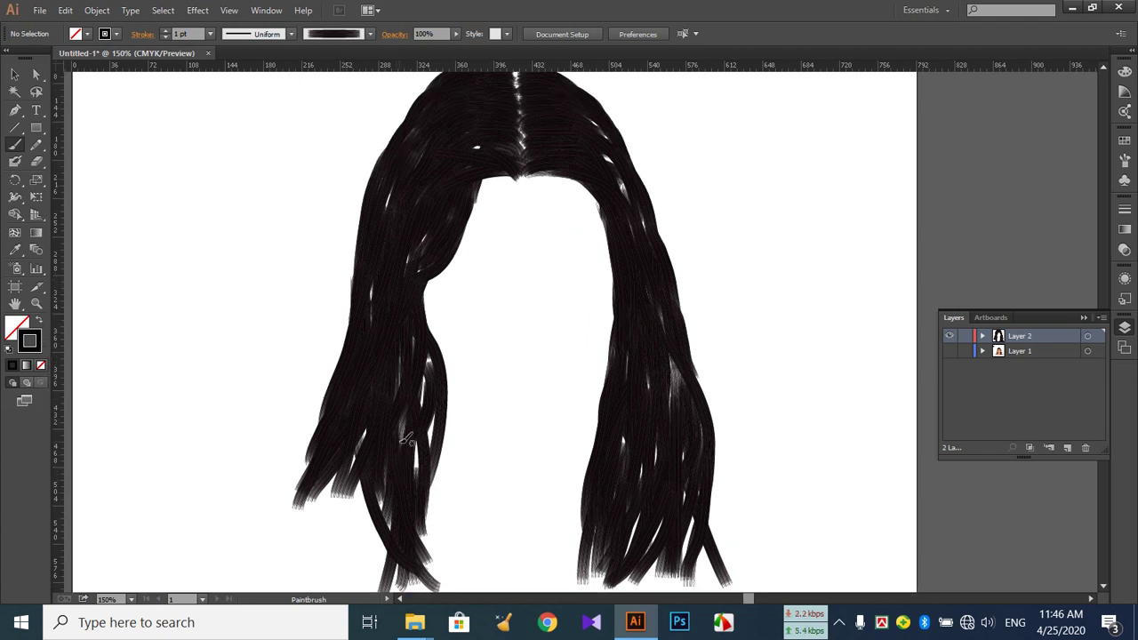
{"action": "scroll", "coordinate": [407, 441], "scroll_direction": "up", "scroll_amount": 3}
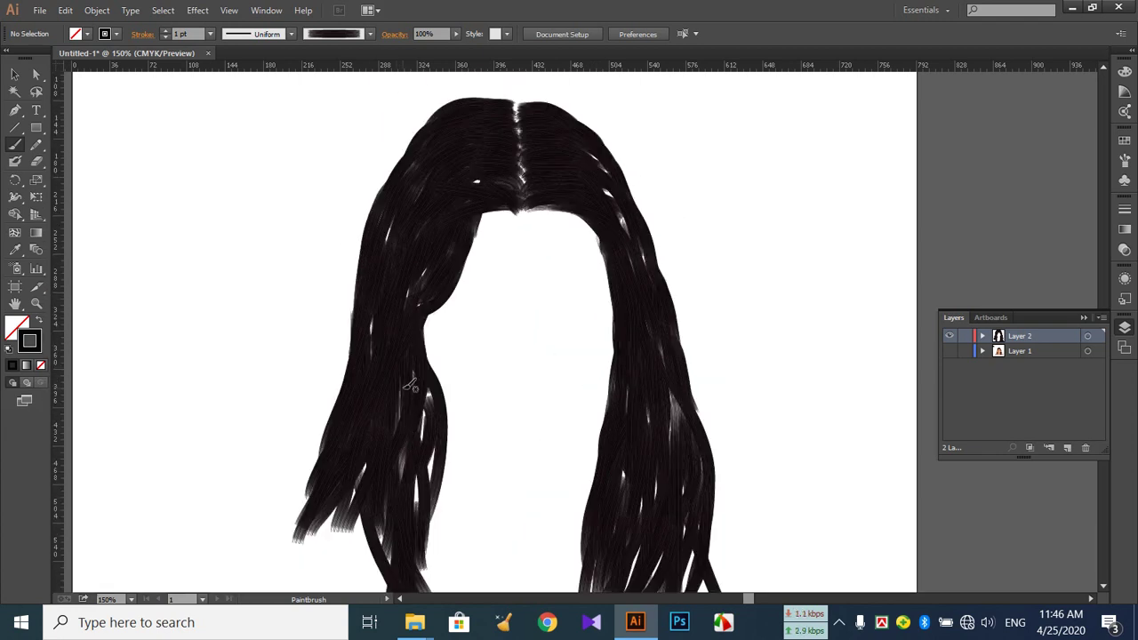
{"action": "scroll", "coordinate": [396, 456], "scroll_direction": "down", "scroll_amount": 2}
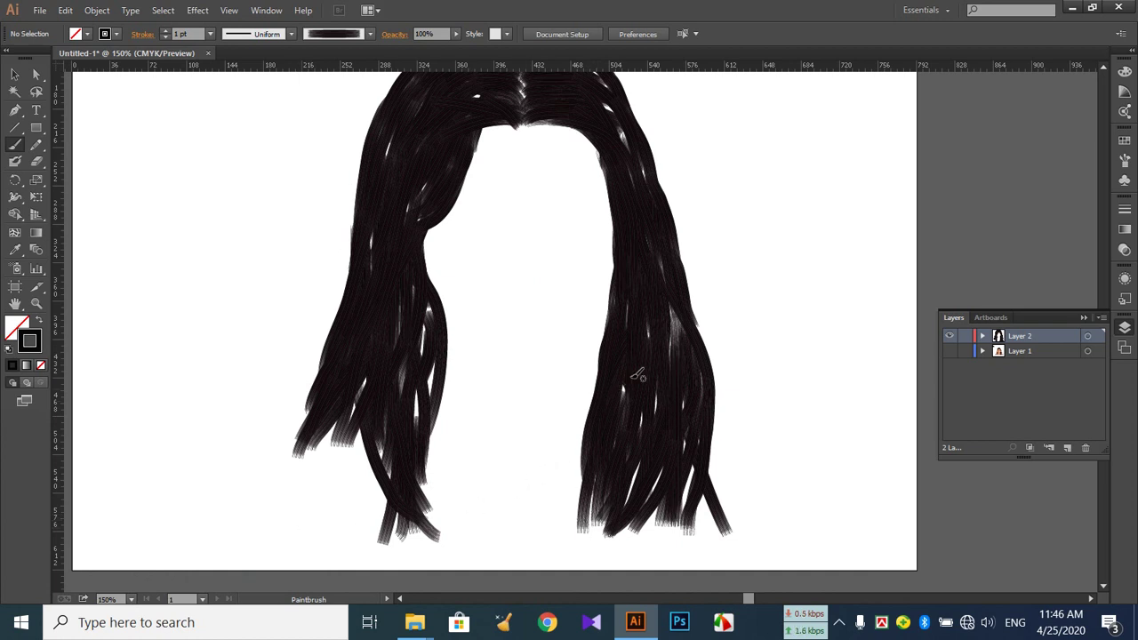
{"action": "scroll", "coordinate": [679, 347], "scroll_direction": "up", "scroll_amount": 3}
{"action": "scroll", "coordinate": [681, 358], "scroll_direction": "up", "scroll_amount": 1}
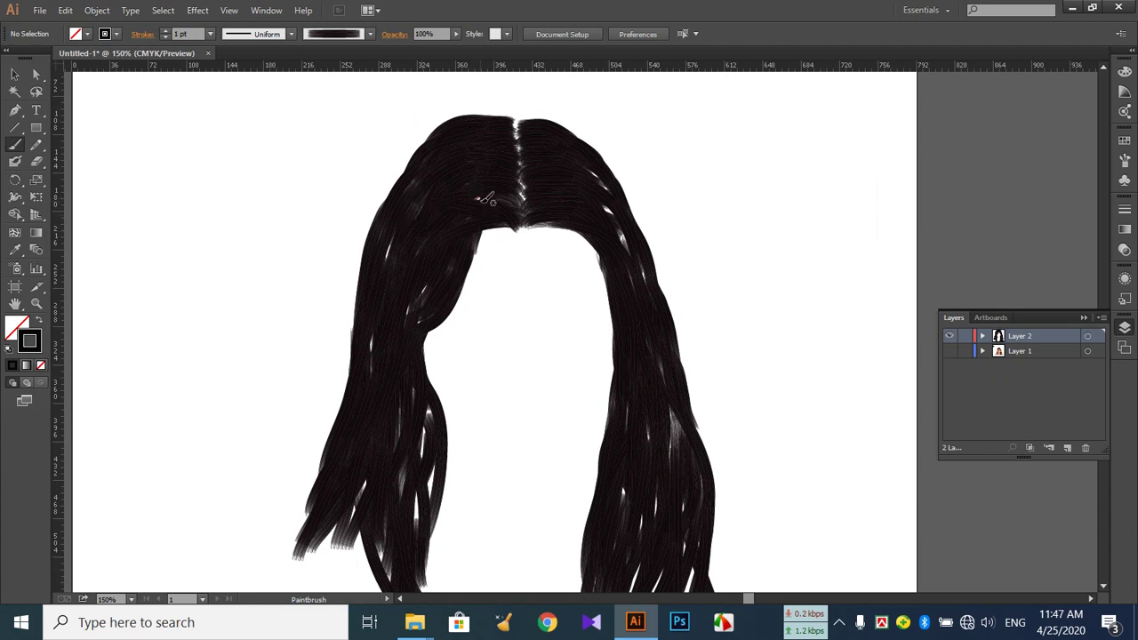
{"action": "left_click_drag", "start_coordinate": [443, 203], "coordinate": [437, 224]}
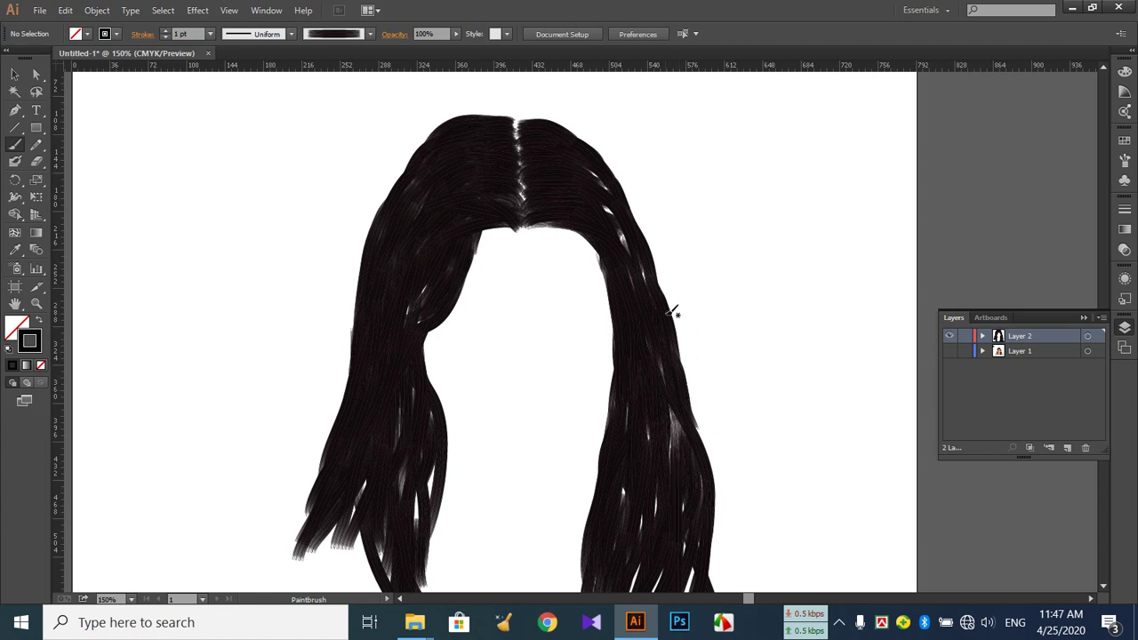
{"action": "left_click_drag", "start_coordinate": [619, 232], "coordinate": [599, 201]}
- Select the dark red hair art brush for painting highlight strands
{"action": "left_click", "coordinate": [1124, 160]}
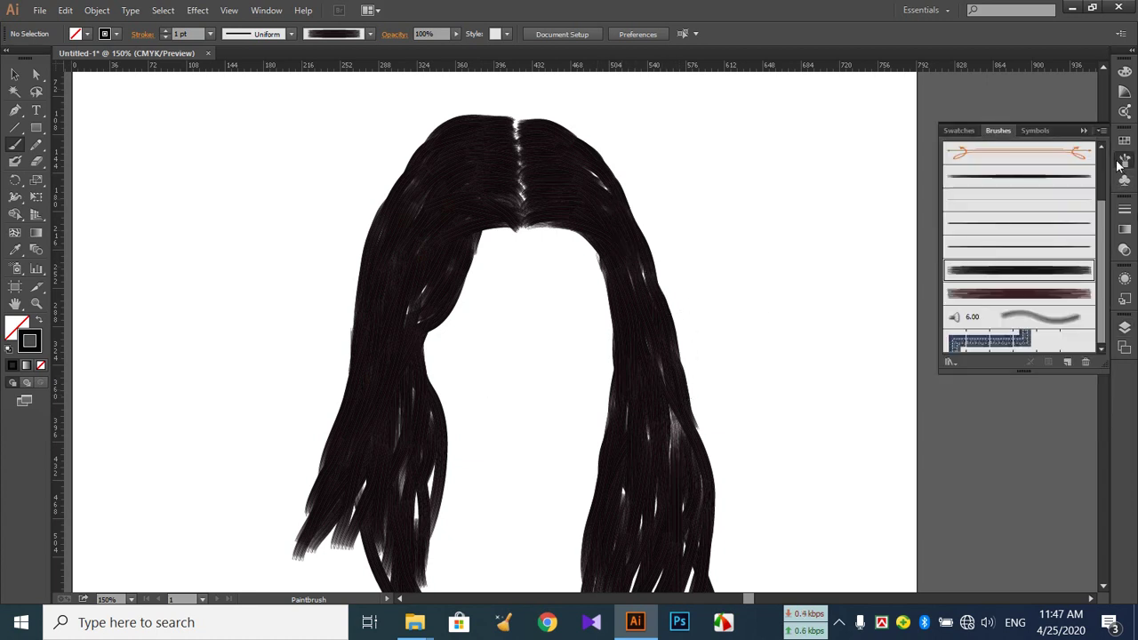
{"action": "left_click", "coordinate": [1057, 295]}
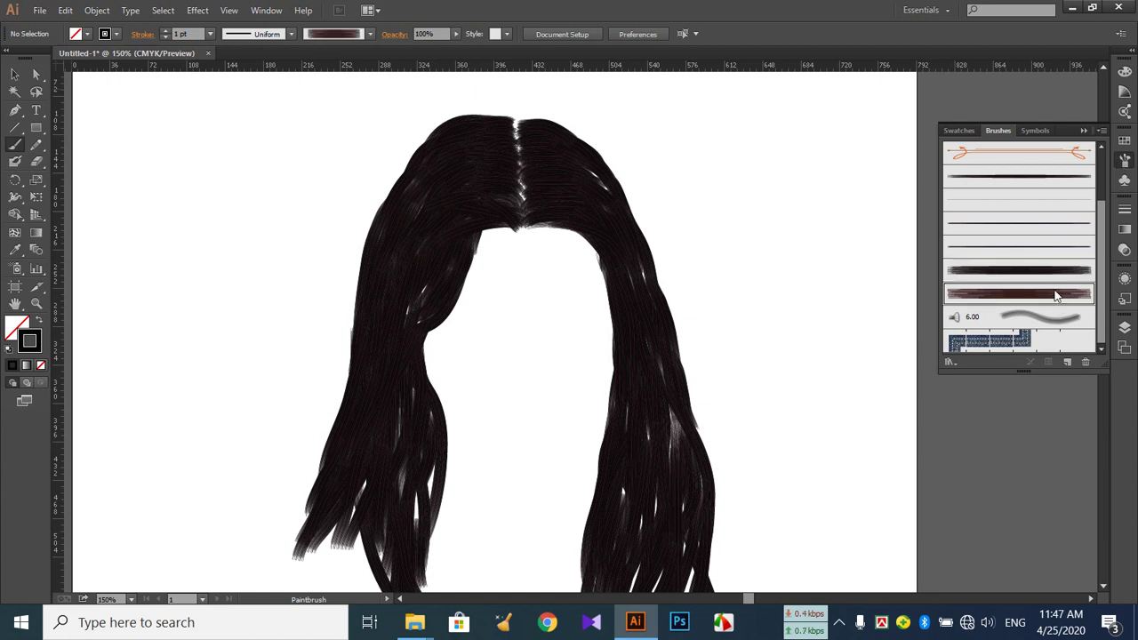
{"action": "left_click_drag", "start_coordinate": [495, 181], "coordinate": [433, 210]}
{"action": "left_click_drag", "start_coordinate": [375, 440], "coordinate": [376, 442]}
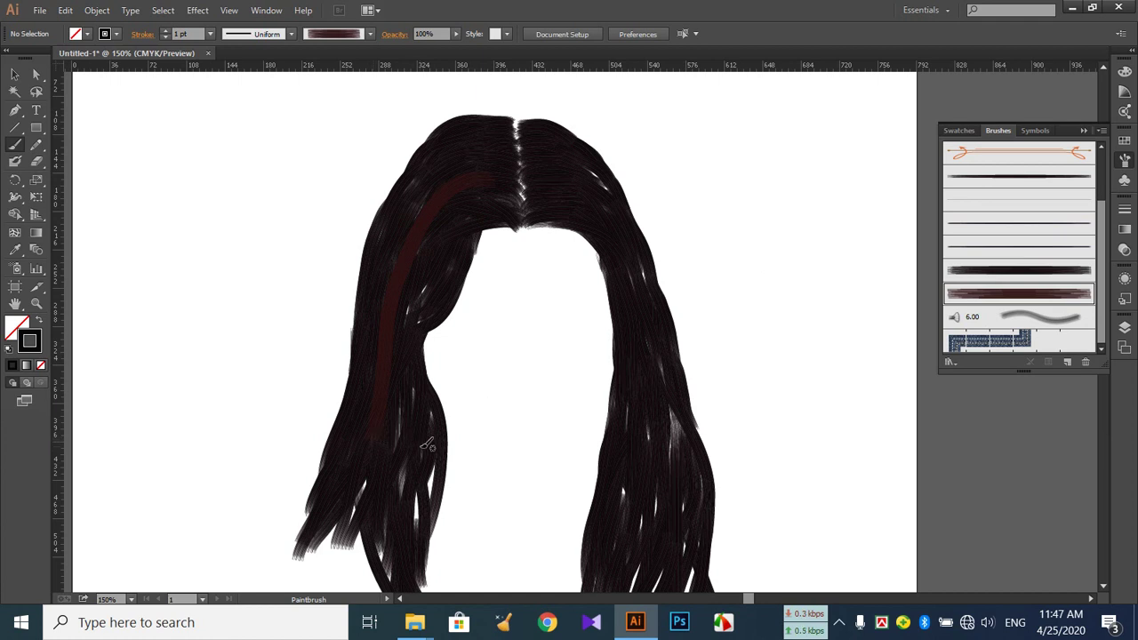
{"action": "key", "text": "ctrl+z"}
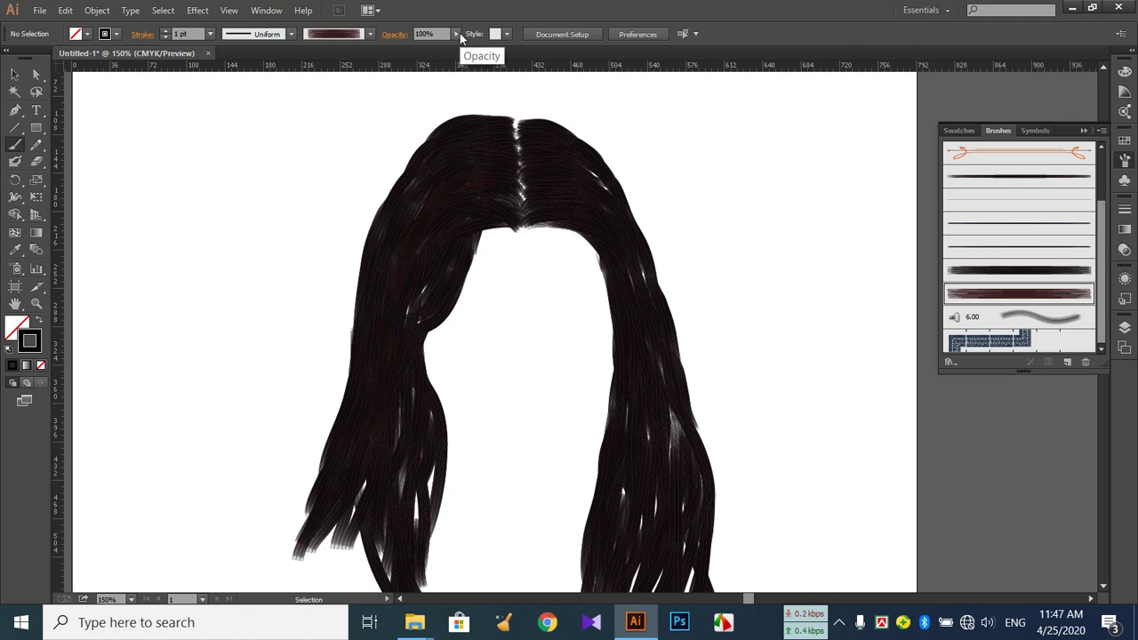
- Set the opacity to 41% and paint dark red strands over the left-side hair from the parting to the lengths
{"action": "left_click", "coordinate": [458, 33]}
{"action": "left_click", "coordinate": [422, 46]}
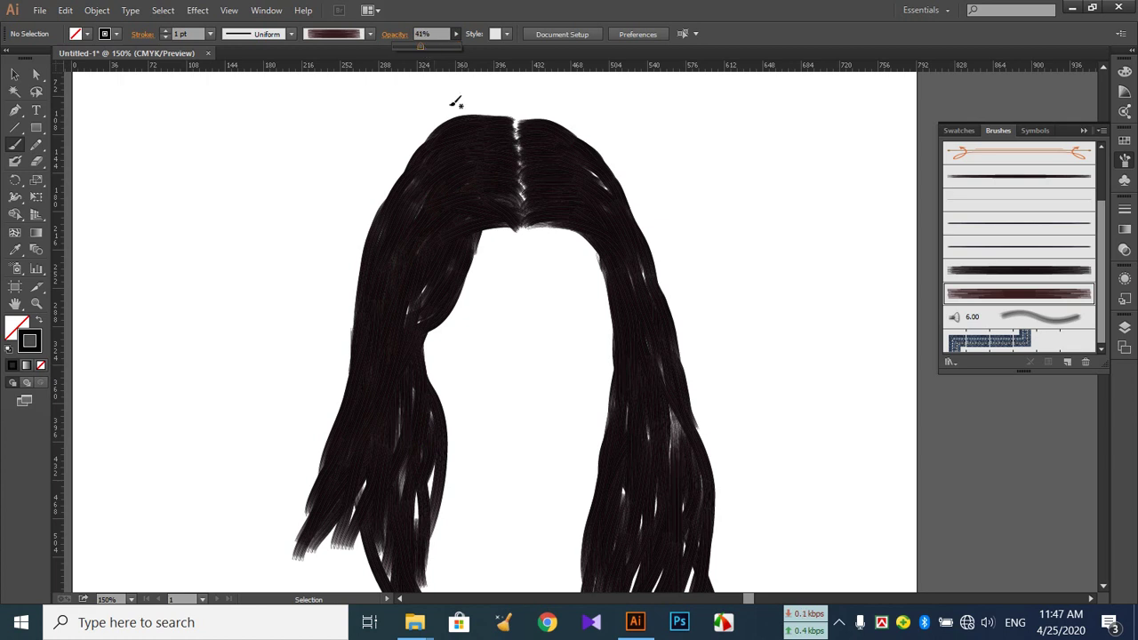
{"action": "mouse_move", "coordinate": [504, 162]}
{"action": "left_mouse_down"}
{"action": "mouse_move", "coordinate": [414, 218]}
{"action": "mouse_move", "coordinate": [377, 337]}
{"action": "mouse_move", "coordinate": [368, 456]}
{"action": "left_mouse_up"}
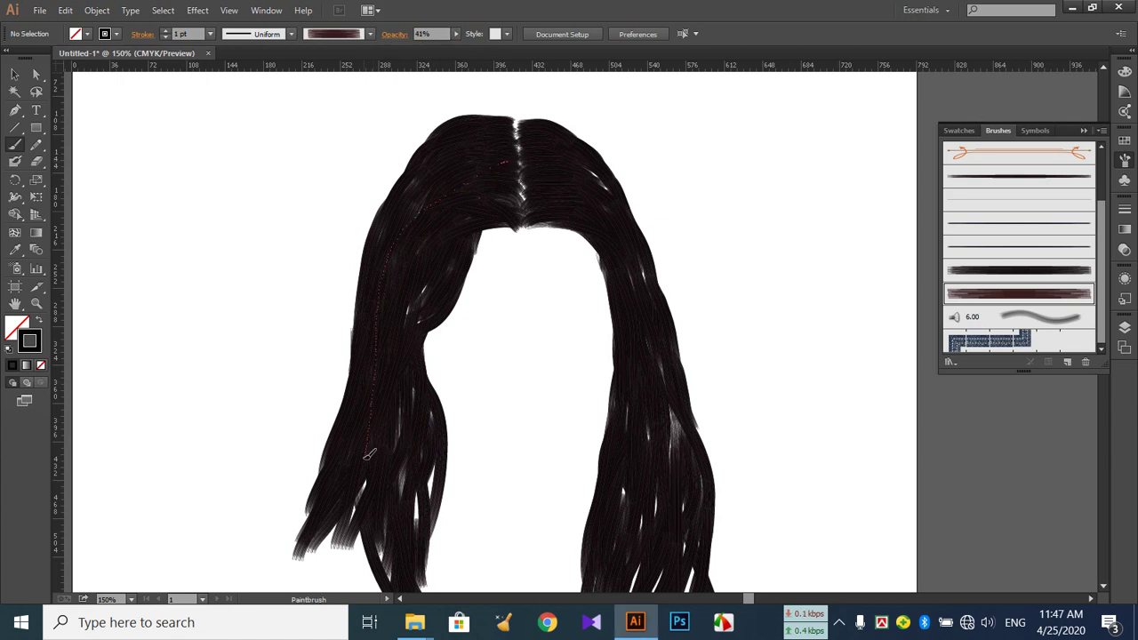
{"action": "left_click_drag", "start_coordinate": [393, 548], "coordinate": [396, 479]}
{"action": "mouse_move", "coordinate": [408, 332]}
{"action": "left_mouse_down"}
{"action": "mouse_move", "coordinate": [433, 260]}
{"action": "mouse_move", "coordinate": [471, 205]}
{"action": "mouse_move", "coordinate": [499, 196]}
{"action": "left_mouse_up"}
{"action": "mouse_move", "coordinate": [512, 127]}
{"action": "left_mouse_down"}
{"action": "mouse_move", "coordinate": [462, 136]}
{"action": "mouse_move", "coordinate": [431, 179]}
{"action": "mouse_move", "coordinate": [367, 408]}
{"action": "mouse_move", "coordinate": [329, 506]}
{"action": "left_mouse_up"}
- Paint translucent dark red strands over the right-side hair from the parting down through the lengths
{"action": "left_click_drag", "start_coordinate": [538, 188], "coordinate": [575, 197]}
{"action": "left_click_drag", "start_coordinate": [608, 576], "coordinate": [617, 438]}
{"action": "mouse_move", "coordinate": [637, 353]}
{"action": "left_mouse_down"}
{"action": "mouse_move", "coordinate": [623, 259]}
{"action": "mouse_move", "coordinate": [575, 203]}
{"action": "mouse_move", "coordinate": [549, 197]}
{"action": "left_mouse_up"}
{"action": "left_click_drag", "start_coordinate": [538, 140], "coordinate": [598, 174]}
{"action": "mouse_move", "coordinate": [672, 363]}
{"action": "left_mouse_down"}
{"action": "mouse_move", "coordinate": [671, 492]}
{"action": "mouse_move", "coordinate": [676, 454]}
{"action": "left_mouse_up"}
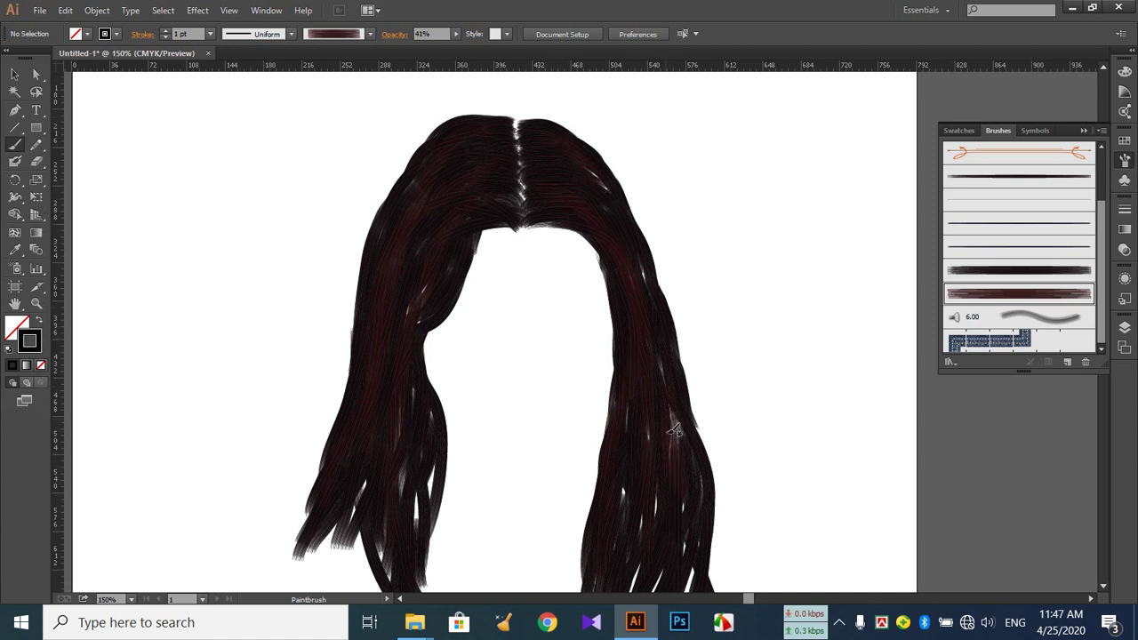
- Add translucent dark red strands to the lower ends of the left-side hair
{"action": "scroll", "coordinate": [667, 436], "scroll_direction": "down", "scroll_amount": 4}
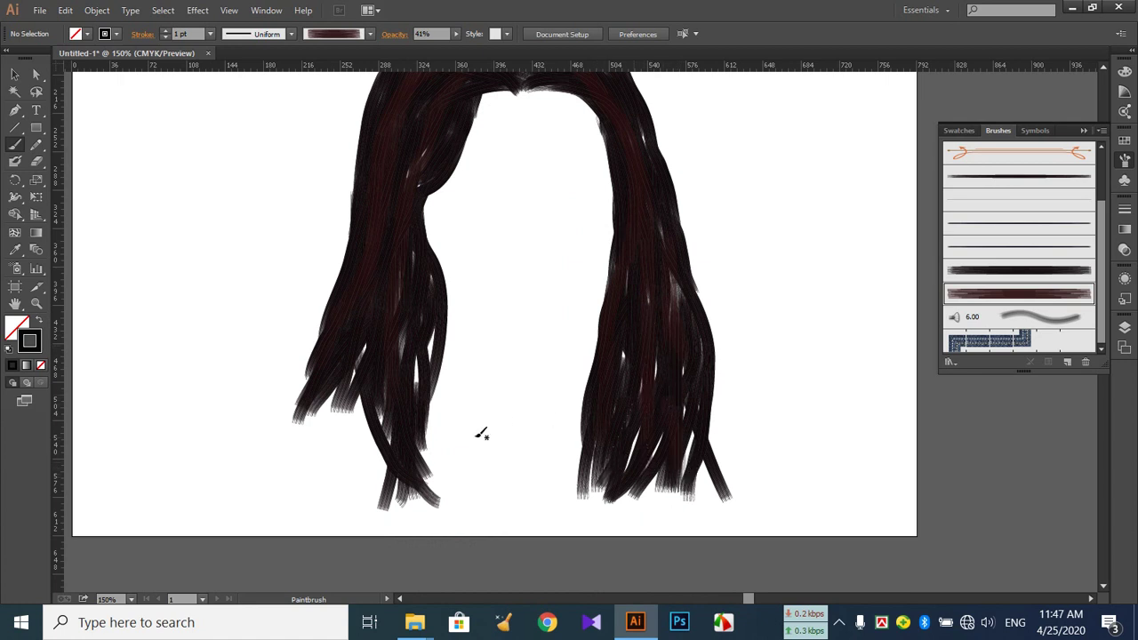
{"action": "left_click_drag", "start_coordinate": [409, 485], "coordinate": [420, 311]}
{"action": "left_click_drag", "start_coordinate": [378, 365], "coordinate": [374, 368]}
- Layer more translucent dark red strands over the left crown, left outer edge, face-framing lock and right outer crown
{"action": "scroll", "coordinate": [384, 300], "scroll_direction": "up", "scroll_amount": 3}
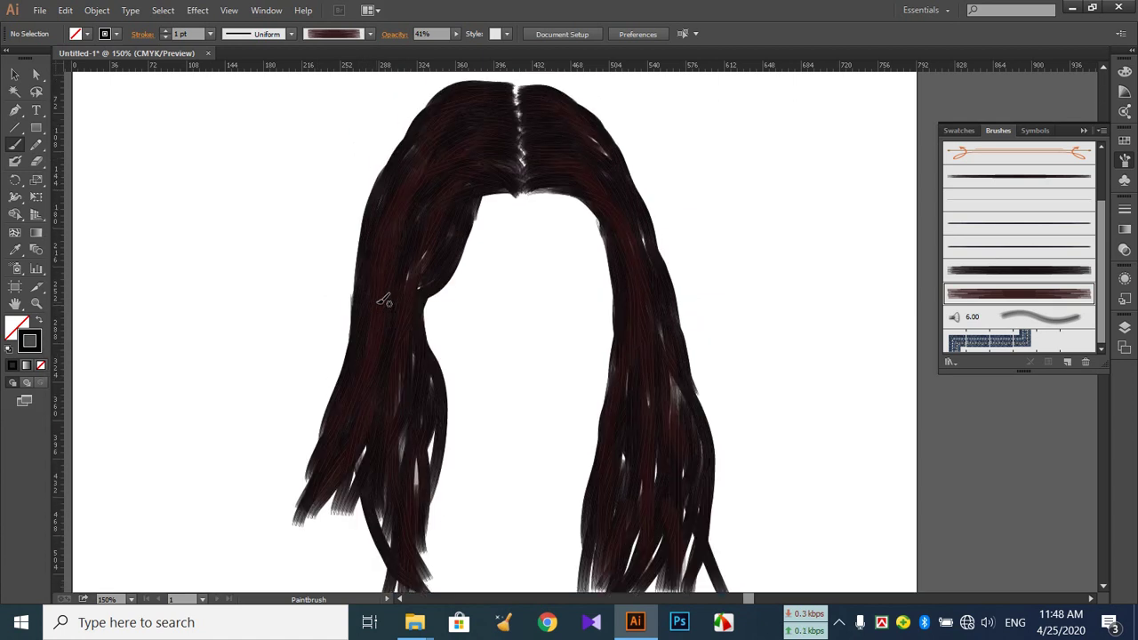
{"action": "mouse_move", "coordinate": [509, 177]}
{"action": "left_mouse_down"}
{"action": "mouse_move", "coordinate": [462, 196]}
{"action": "mouse_move", "coordinate": [415, 250]}
{"action": "mouse_move", "coordinate": [388, 232]}
{"action": "mouse_move", "coordinate": [359, 361]}
{"action": "left_mouse_up"}
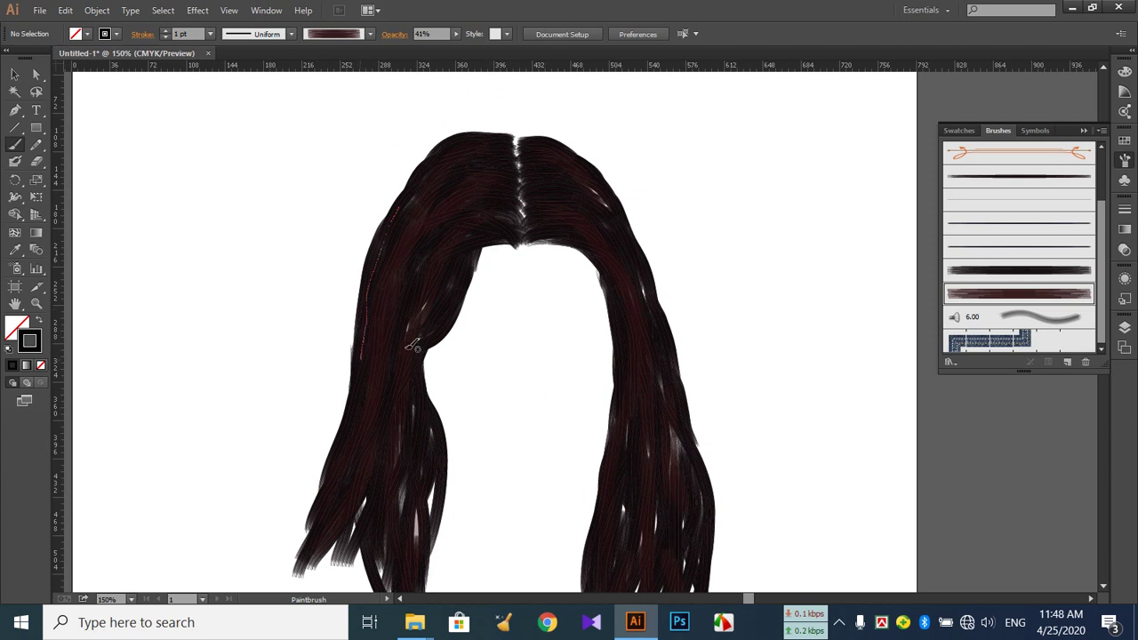
{"action": "mouse_move", "coordinate": [454, 293]}
{"action": "left_mouse_down"}
{"action": "mouse_move", "coordinate": [415, 355]}
{"action": "mouse_move", "coordinate": [427, 453]}
{"action": "left_mouse_up"}
{"action": "left_click_drag", "start_coordinate": [487, 139], "coordinate": [433, 162]}
{"action": "left_click_drag", "start_coordinate": [480, 207], "coordinate": [416, 271]}
{"action": "left_click_drag", "start_coordinate": [613, 222], "coordinate": [637, 254]}
- Switch to the black hair brush and paint translucent strands over the right-side lengths and the lower left-side gaps
{"action": "scroll", "coordinate": [620, 223], "scroll_direction": "up", "scroll_amount": 2}
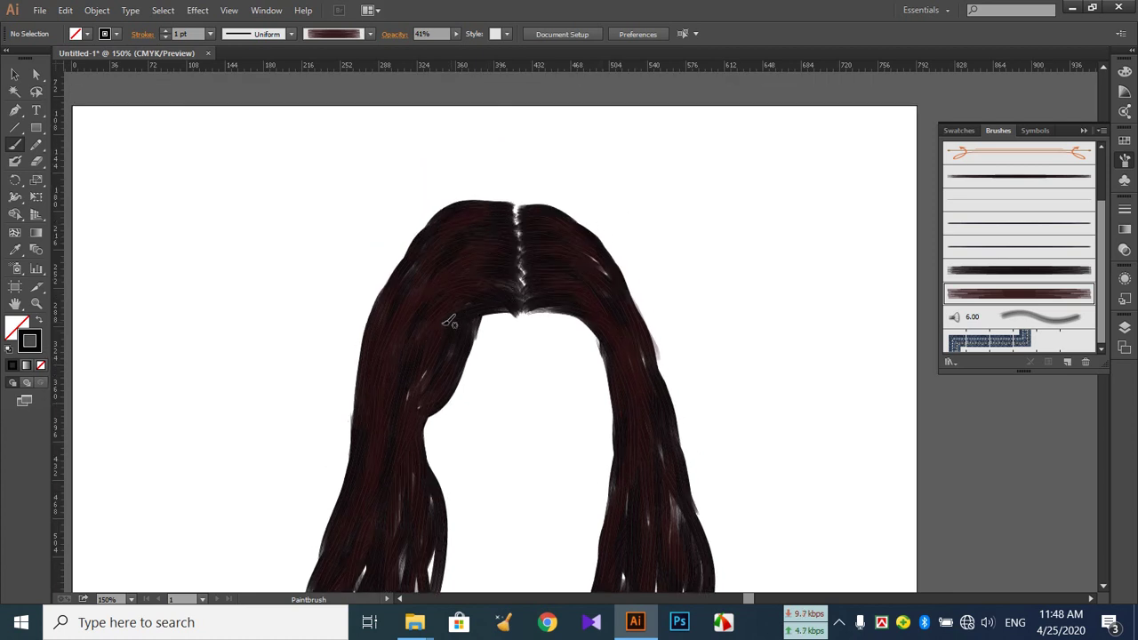
{"action": "scroll", "coordinate": [452, 318], "scroll_direction": "down", "scroll_amount": 3}
{"action": "scroll", "coordinate": [453, 318], "scroll_direction": "down", "scroll_amount": 2}
{"action": "left_click", "coordinate": [978, 270]}
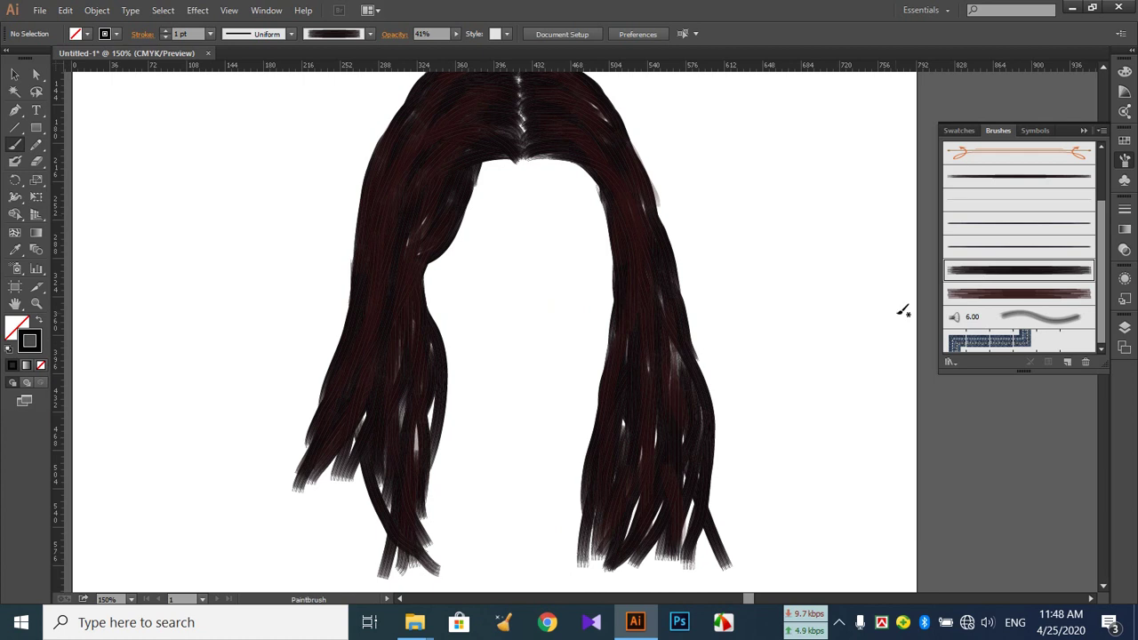
{"action": "left_click_drag", "start_coordinate": [682, 297], "coordinate": [682, 297]}
{"action": "left_click_drag", "start_coordinate": [411, 435], "coordinate": [404, 356]}
{"action": "left_click_drag", "start_coordinate": [415, 462], "coordinate": [431, 391]}
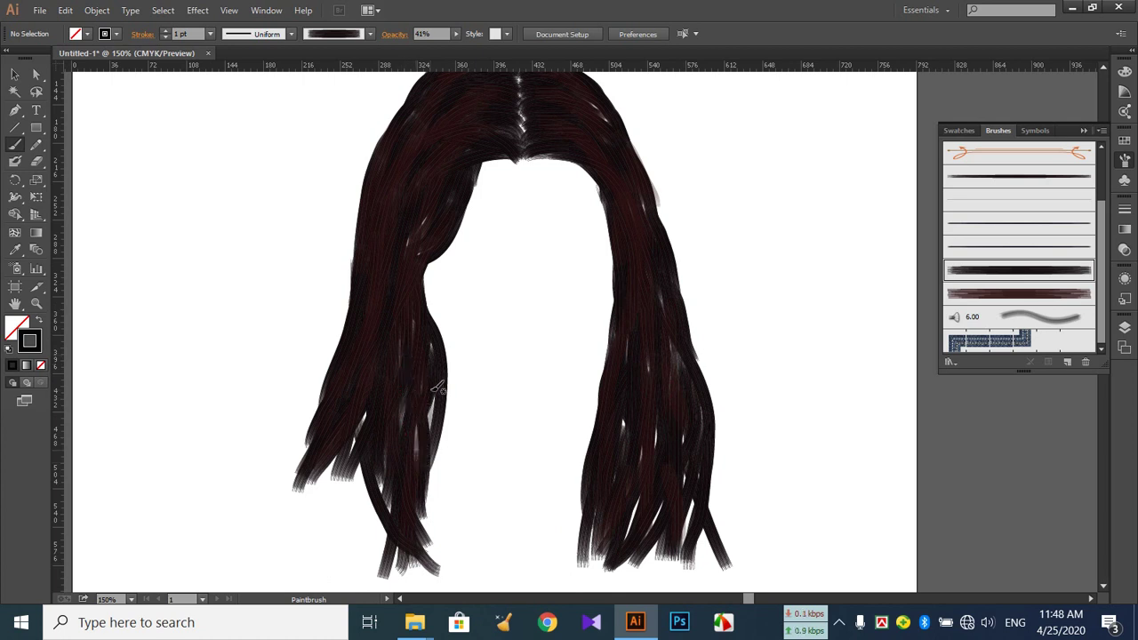
- Raise the opacity to 100% and paint black strands through the left-side hair and down the right-side hair
{"action": "left_click", "coordinate": [457, 35]}
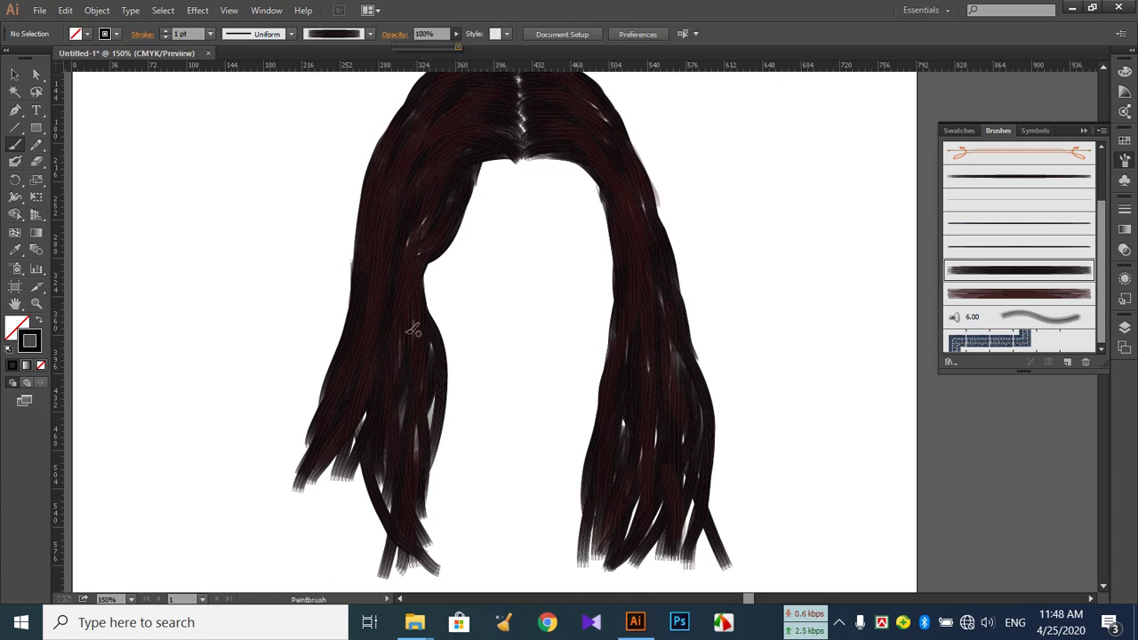
{"action": "mouse_move", "coordinate": [404, 358]}
{"action": "left_mouse_down"}
{"action": "mouse_move", "coordinate": [426, 427]}
{"action": "mouse_move", "coordinate": [430, 379]}
{"action": "mouse_move", "coordinate": [400, 358]}
{"action": "mouse_move", "coordinate": [396, 310]}
{"action": "mouse_move", "coordinate": [428, 186]}
{"action": "left_mouse_up"}
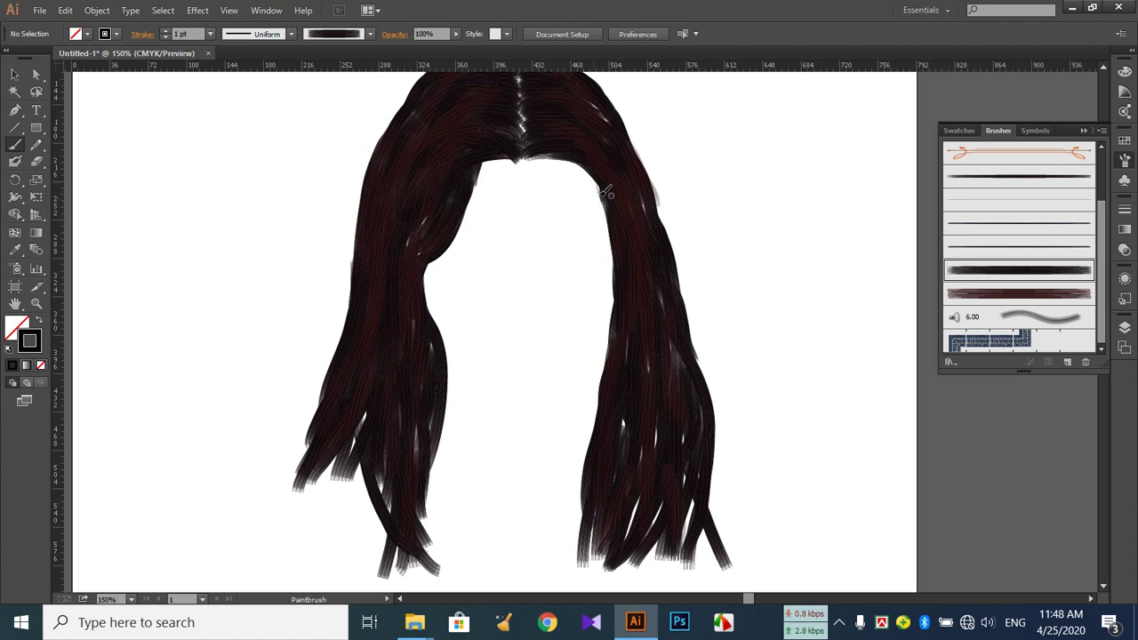
{"action": "mouse_move", "coordinate": [564, 116]}
{"action": "left_mouse_down"}
{"action": "mouse_move", "coordinate": [620, 171]}
{"action": "mouse_move", "coordinate": [657, 407]}
{"action": "mouse_move", "coordinate": [655, 468]}
{"action": "mouse_move", "coordinate": [638, 469]}
{"action": "left_mouse_up"}
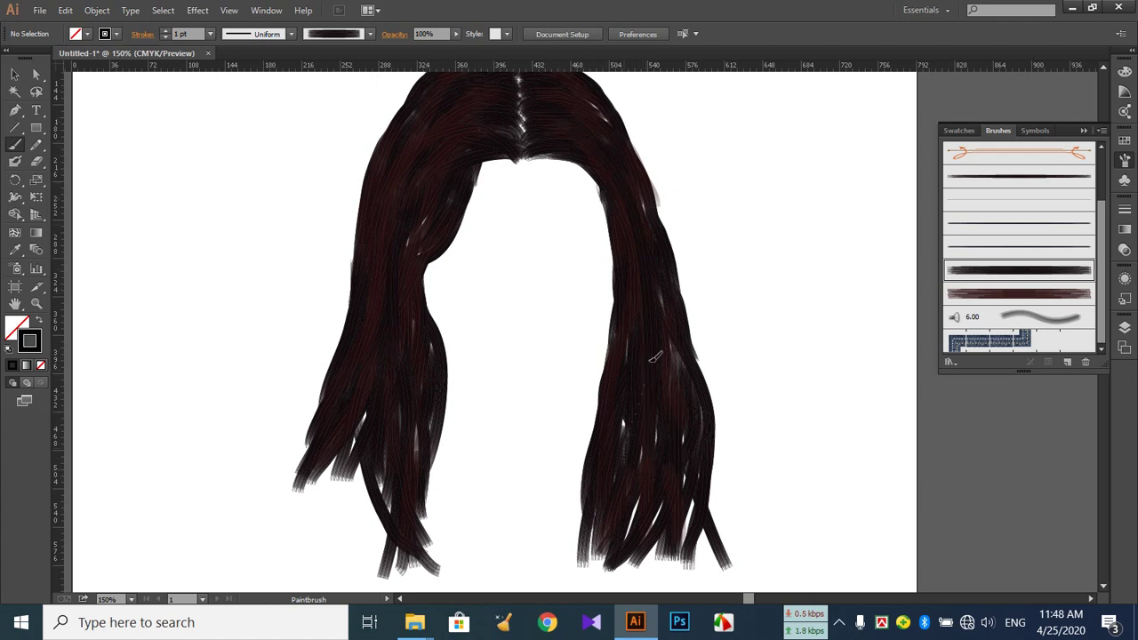
- Show the photo on Layer 1 to check the painted hair against the portrait, and hide it again
{"action": "scroll", "coordinate": [648, 366], "scroll_direction": "up", "scroll_amount": 2}
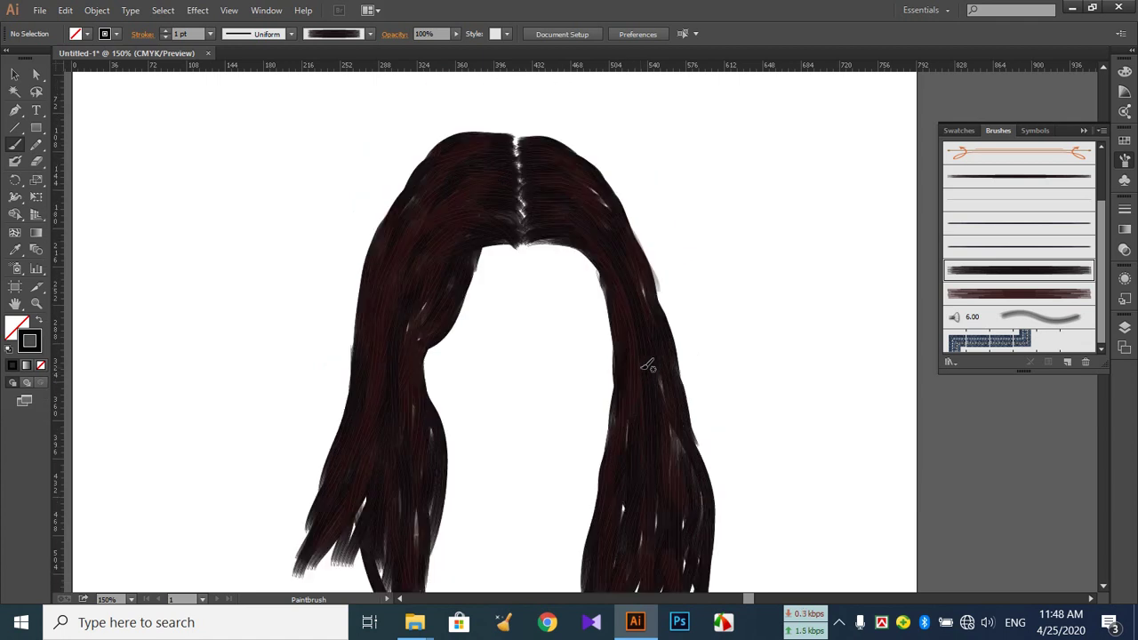
{"action": "scroll", "coordinate": [708, 320], "scroll_direction": "down", "scroll_amount": 2}
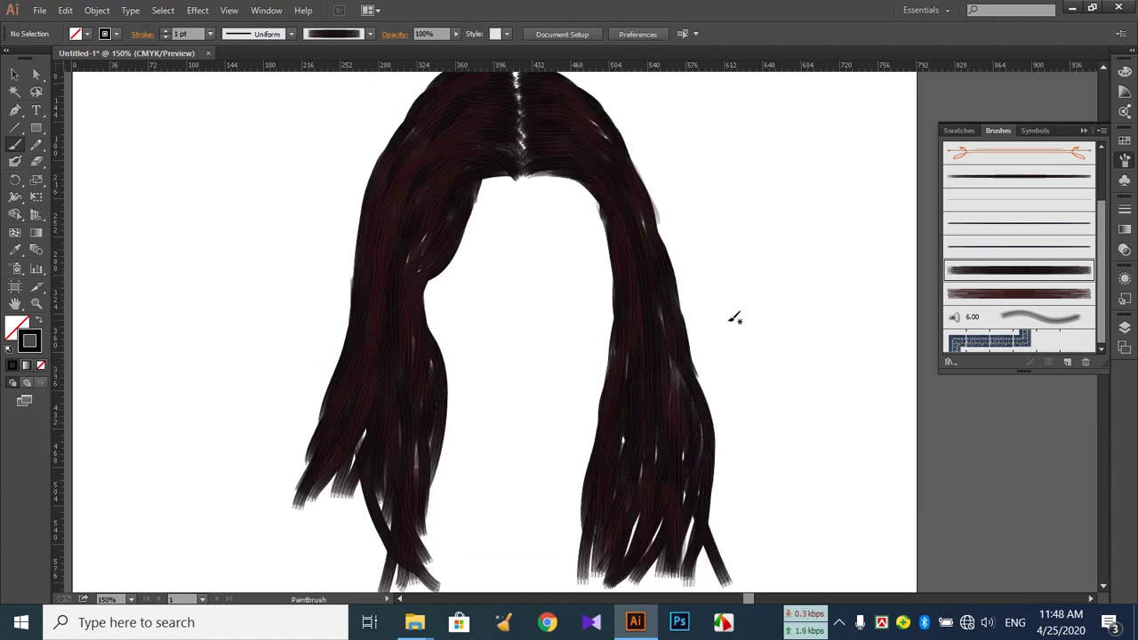
{"action": "scroll", "coordinate": [734, 319], "scroll_direction": "up", "scroll_amount": 1}
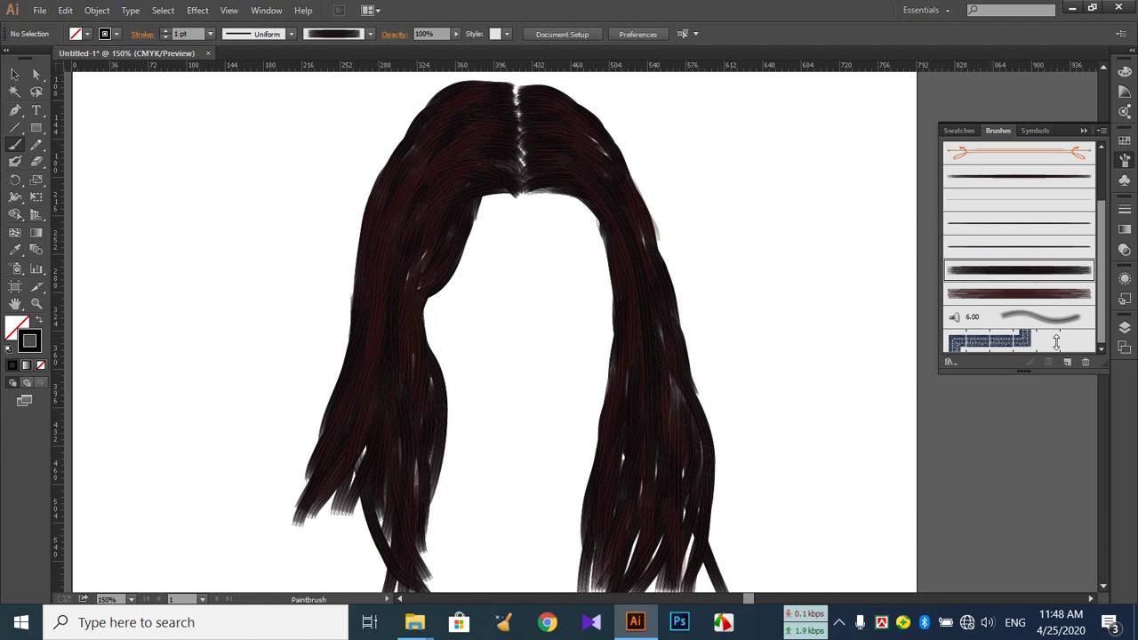
{"action": "left_click", "coordinate": [1124, 327]}
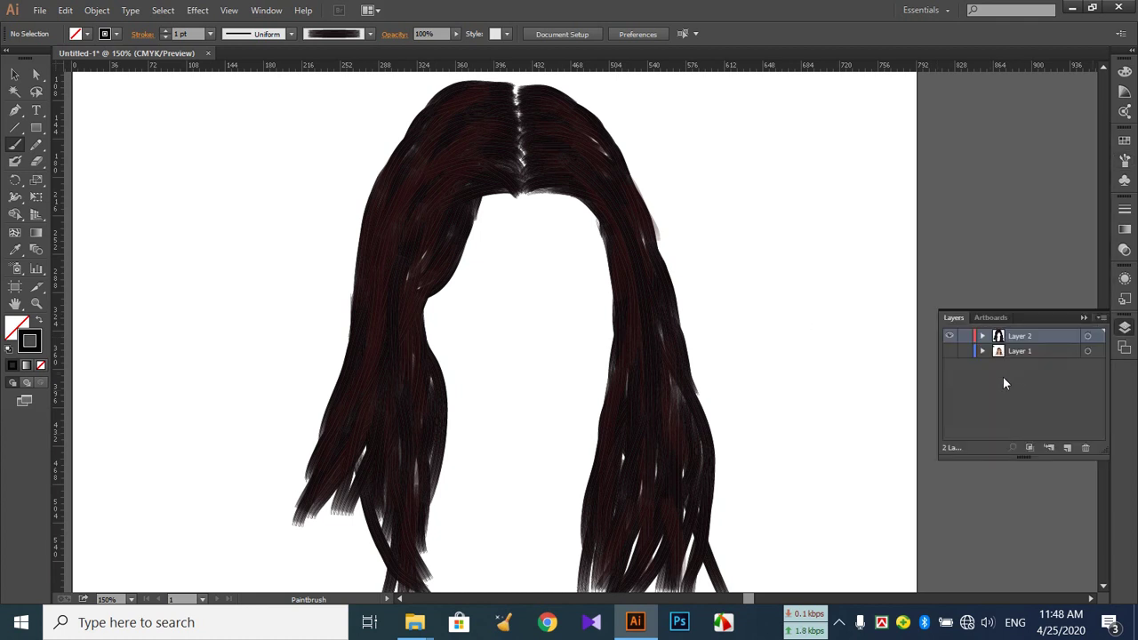
{"action": "left_click", "coordinate": [950, 352]}
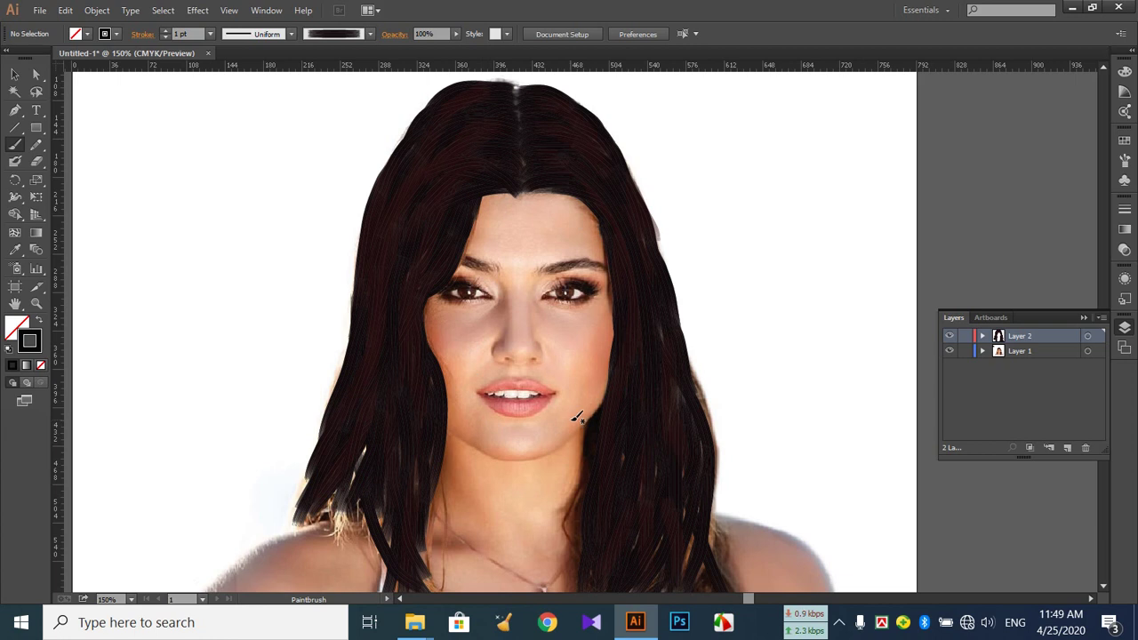
{"action": "left_click", "coordinate": [949, 352]}
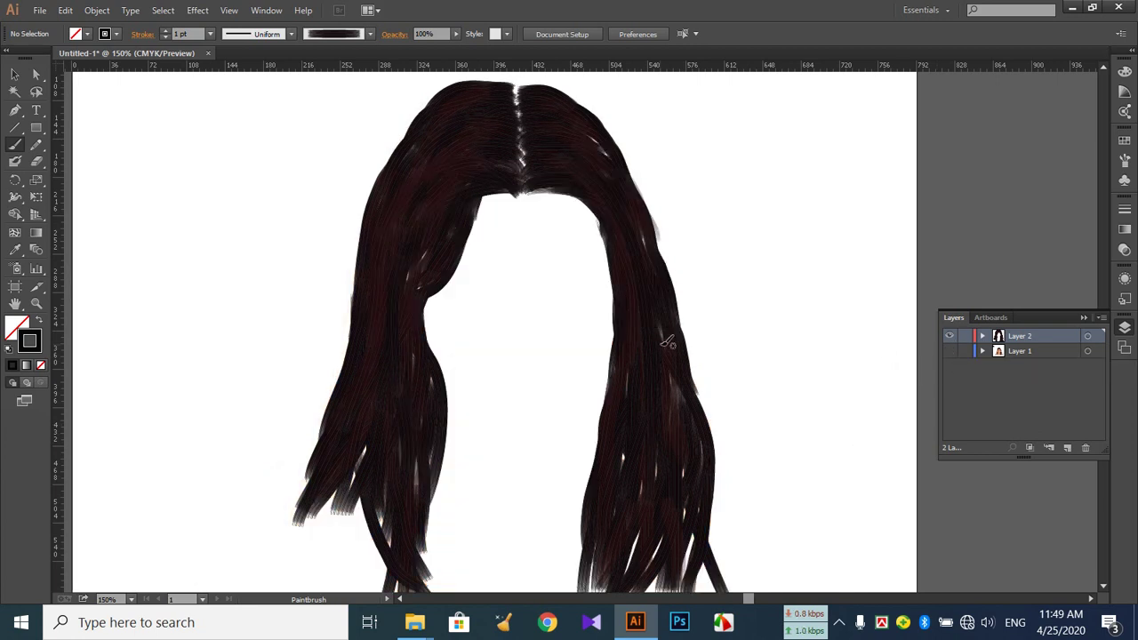